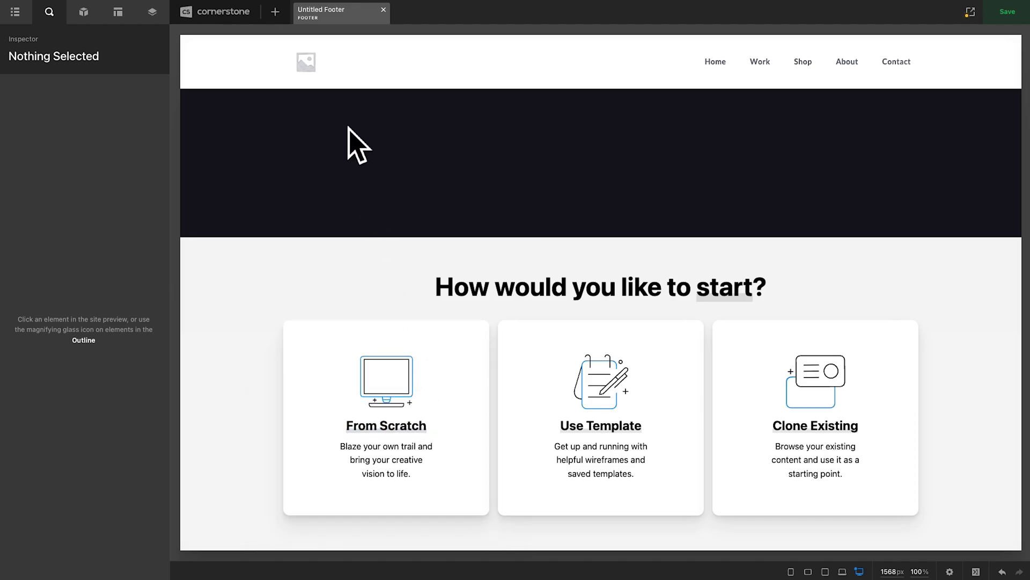
Create a new blank footer in Cornerstone
click(274, 11)
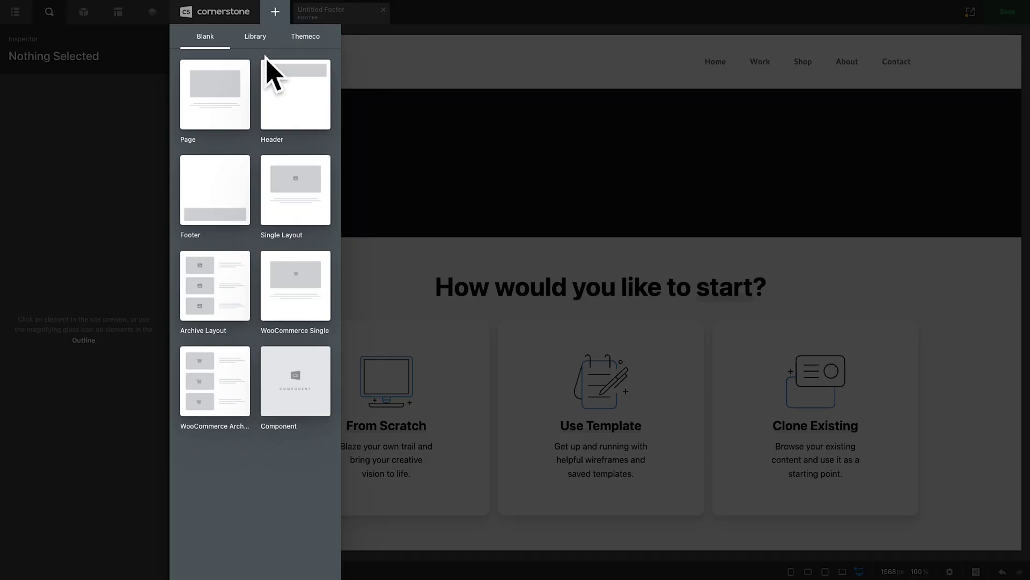
mouse_move(230, 189)
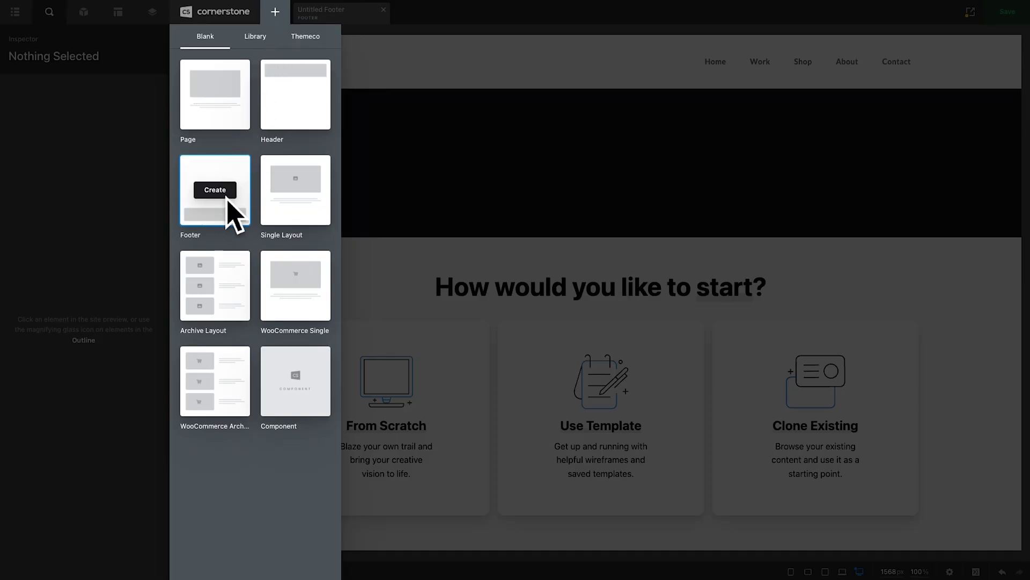
click(300, 13)
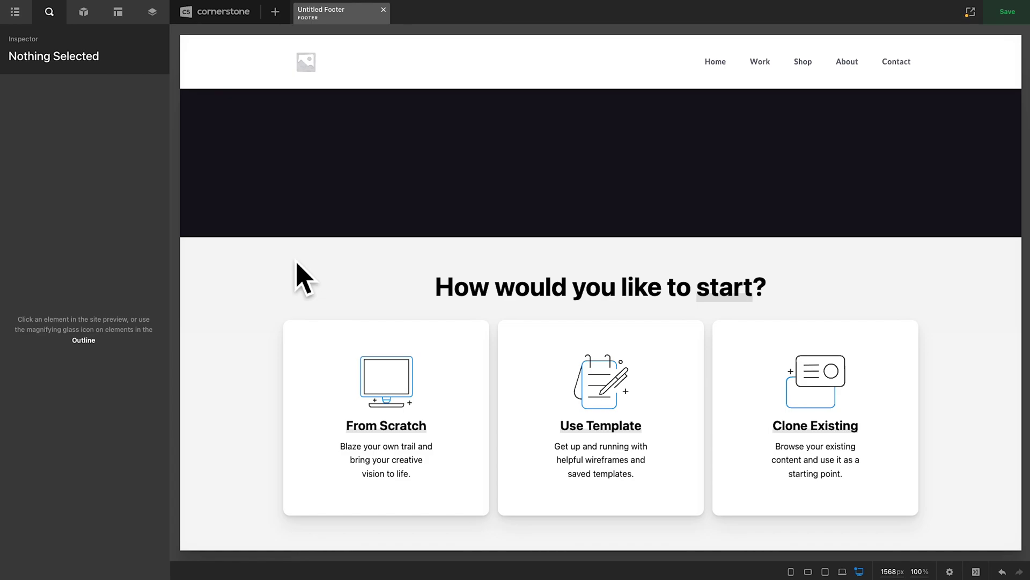
Browse the 14 Themeco footer templates, such as Center Point, Chronicle and Footer 01
click(568, 393)
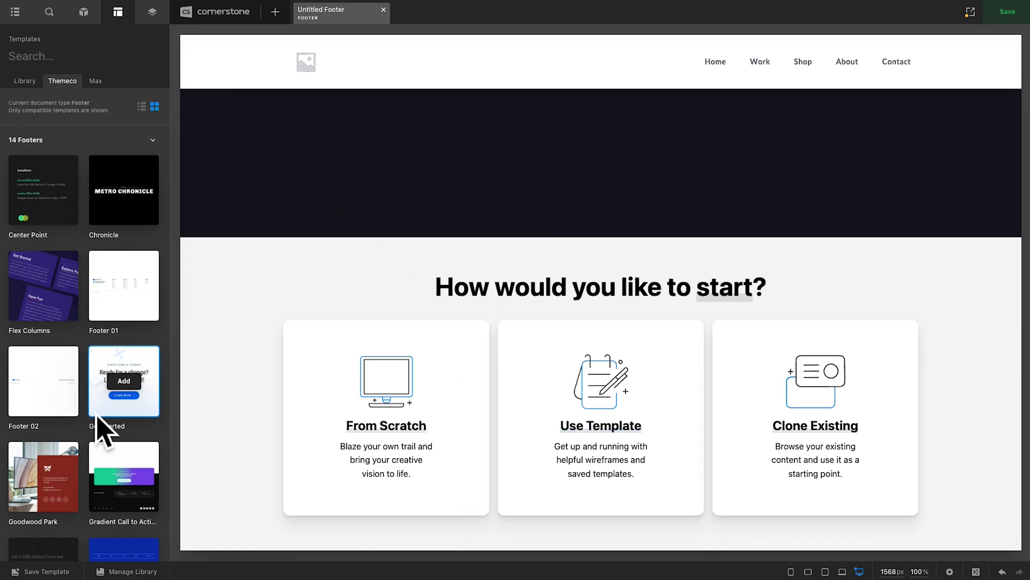
scroll(99, 429, down, 6)
scroll(99, 430, up, 6)
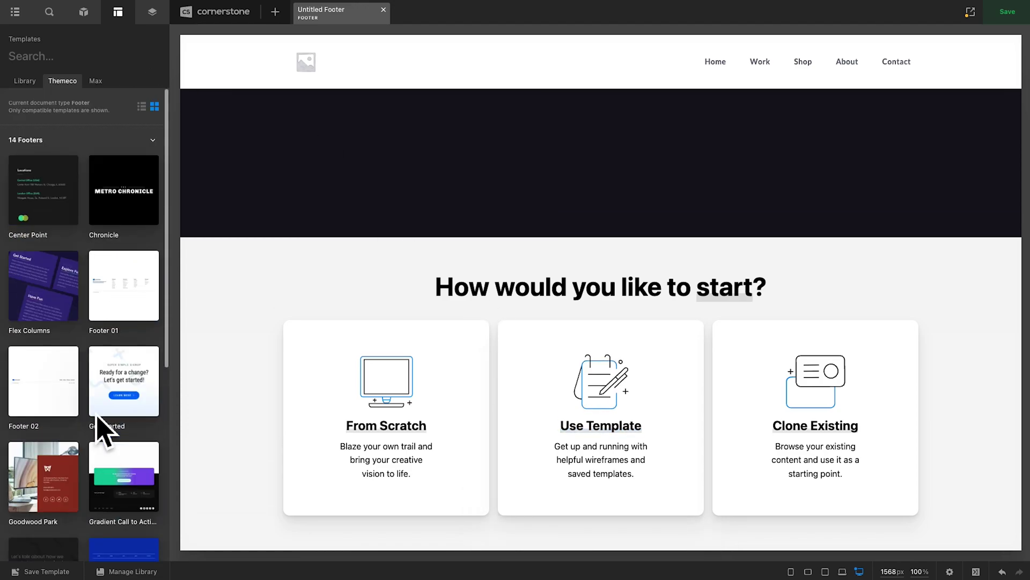
mouse_move(131, 322)
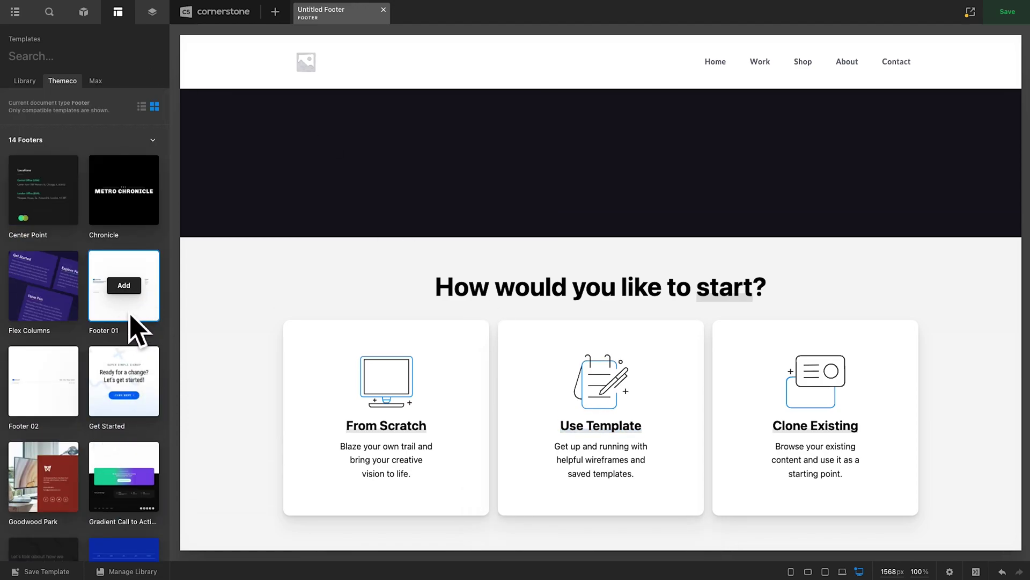
mouse_move(32, 395)
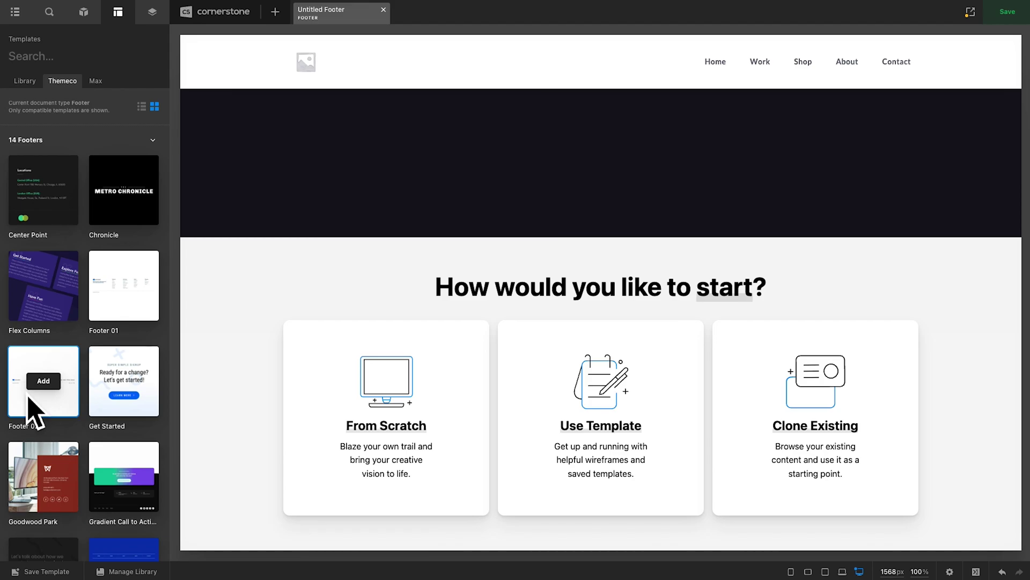
Start the footer from scratch and check the global Site Max Width of 1200
click(369, 426)
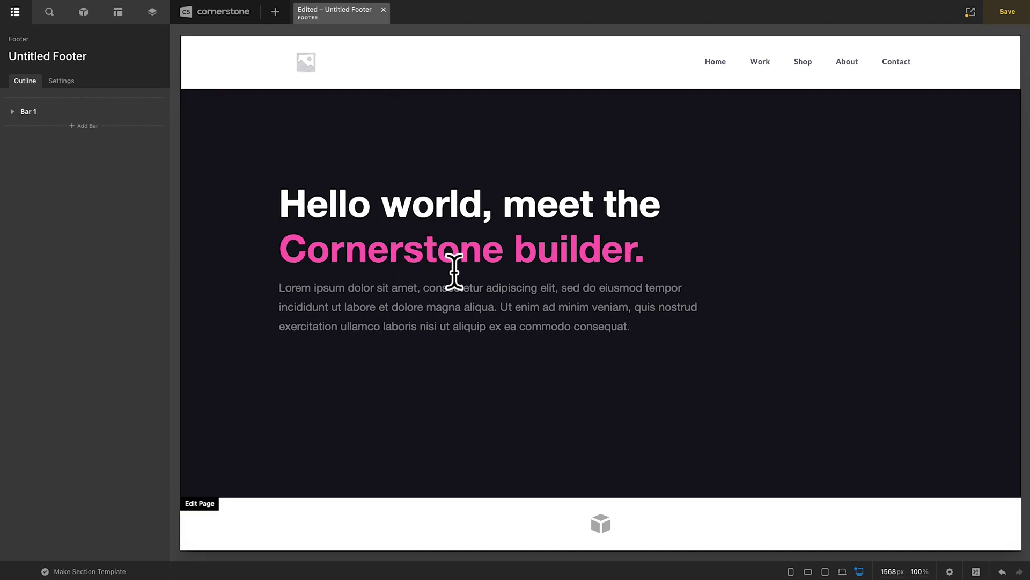
click(155, 14)
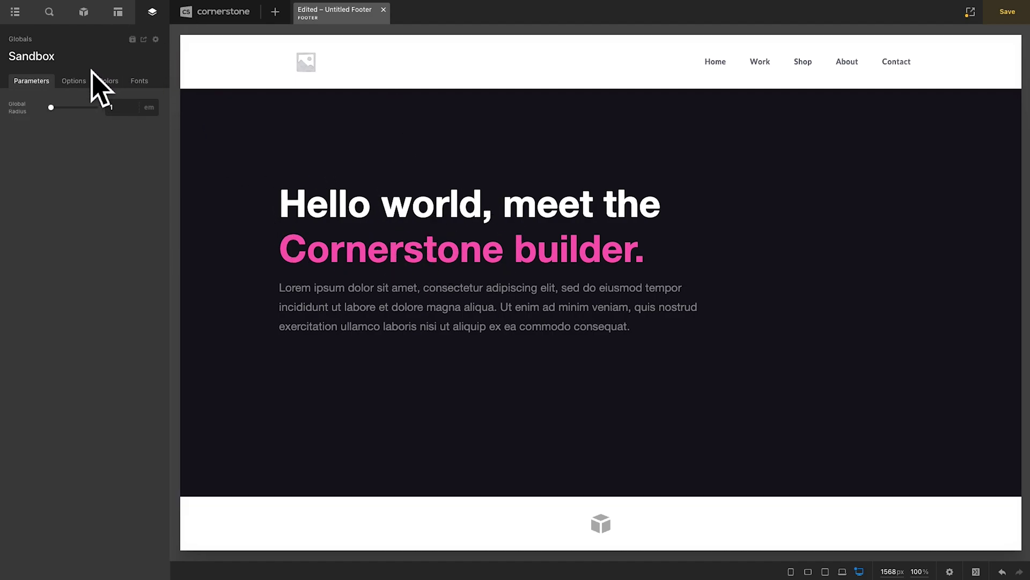
click(78, 81)
double_click(123, 250)
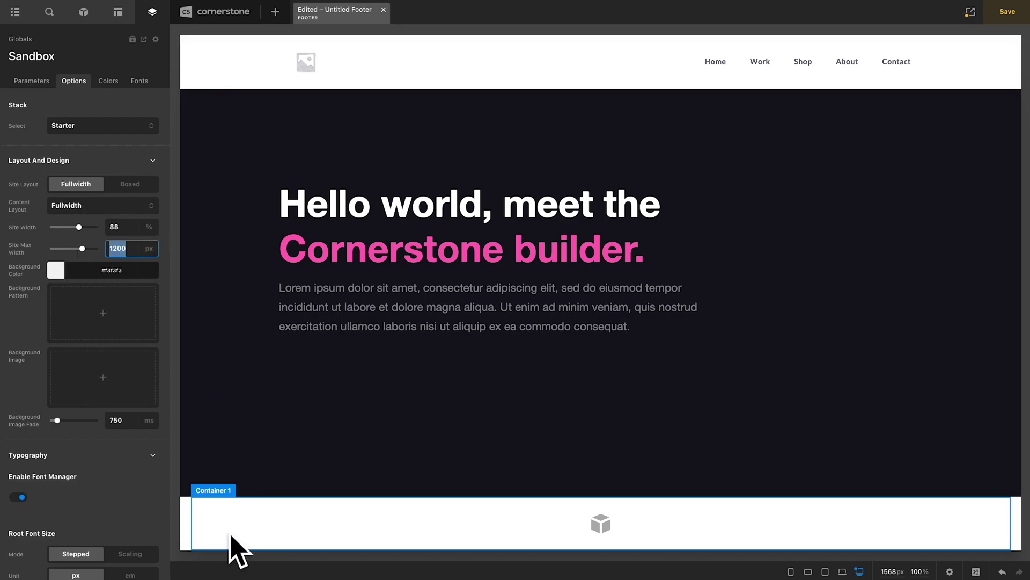
Leave Bar 1's max width at none and switch on Global Container content sizing
click(200, 543)
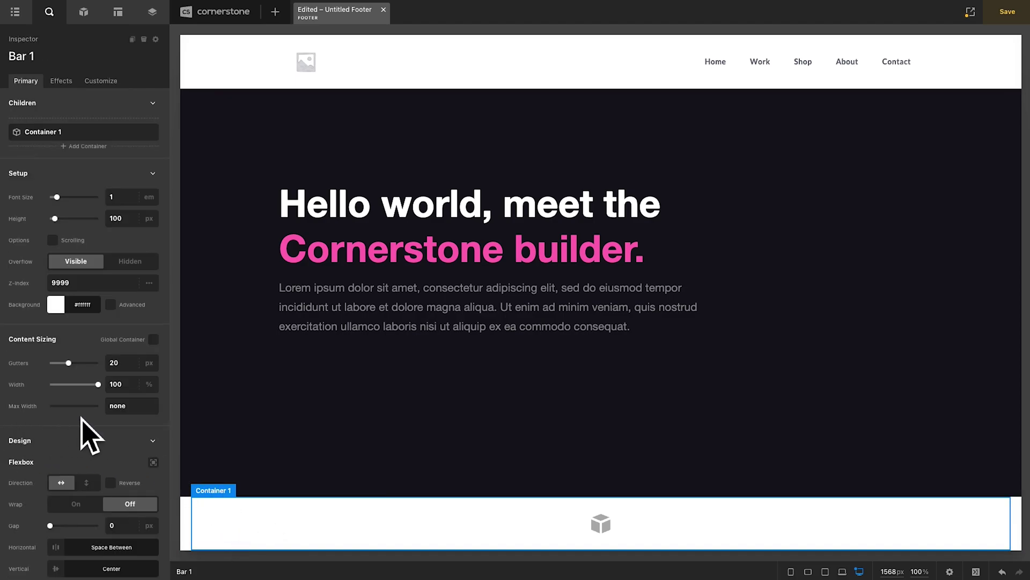
click(114, 405)
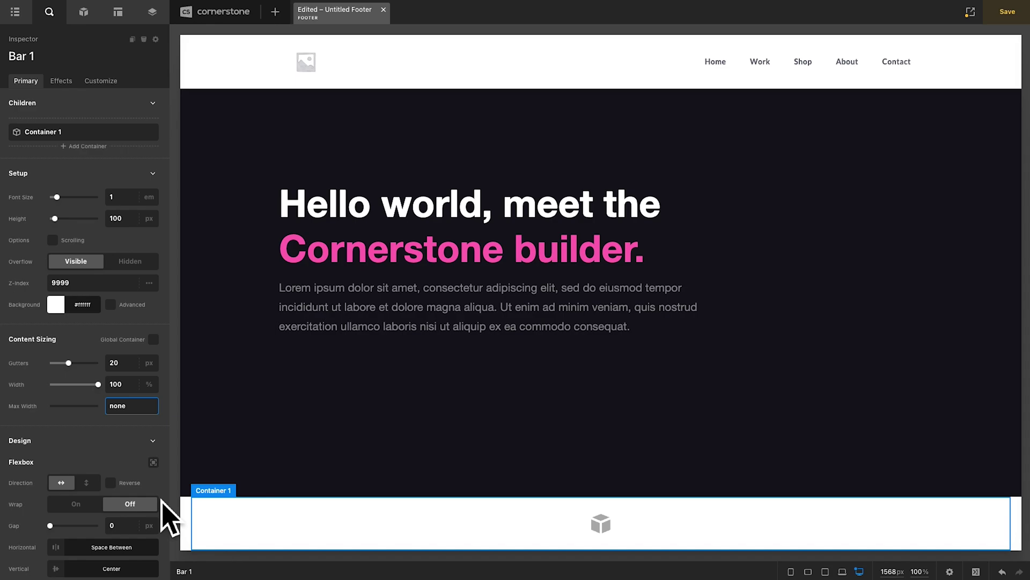
key(ctrl+a)
text(1200)
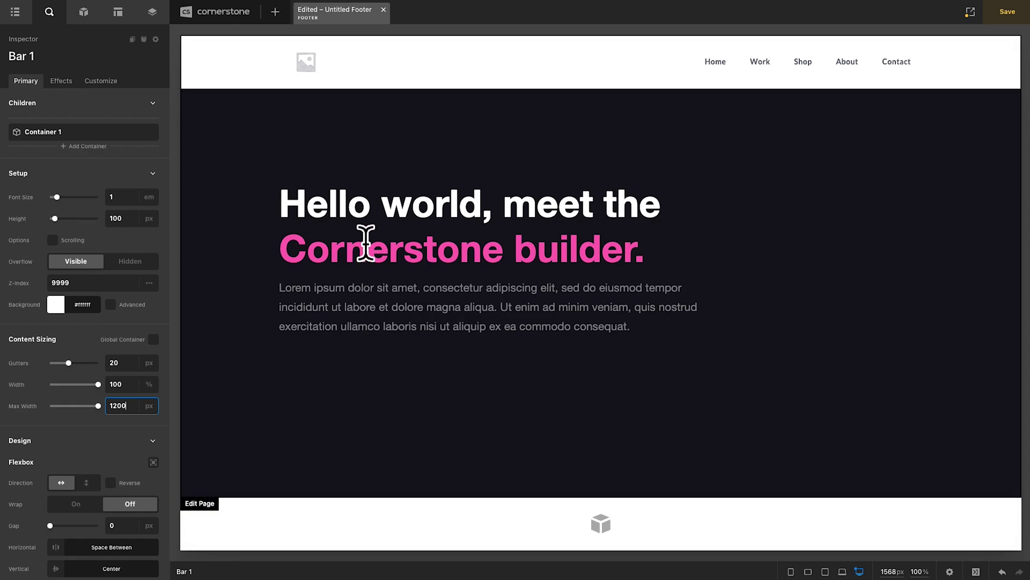
key(ctrl+a)
key(BackSpace)
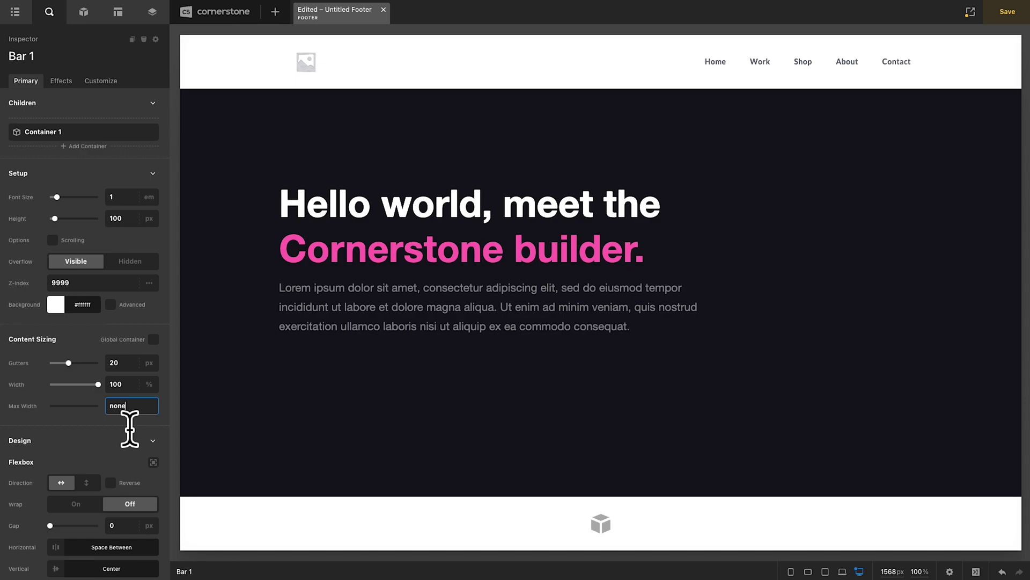
click(154, 339)
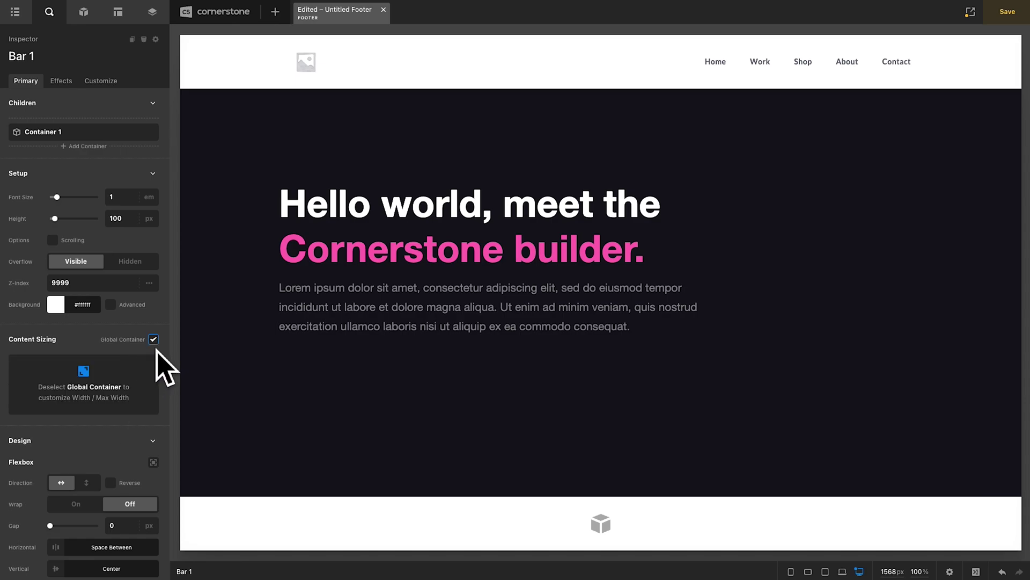
Add a Row element inside Container 1
click(337, 535)
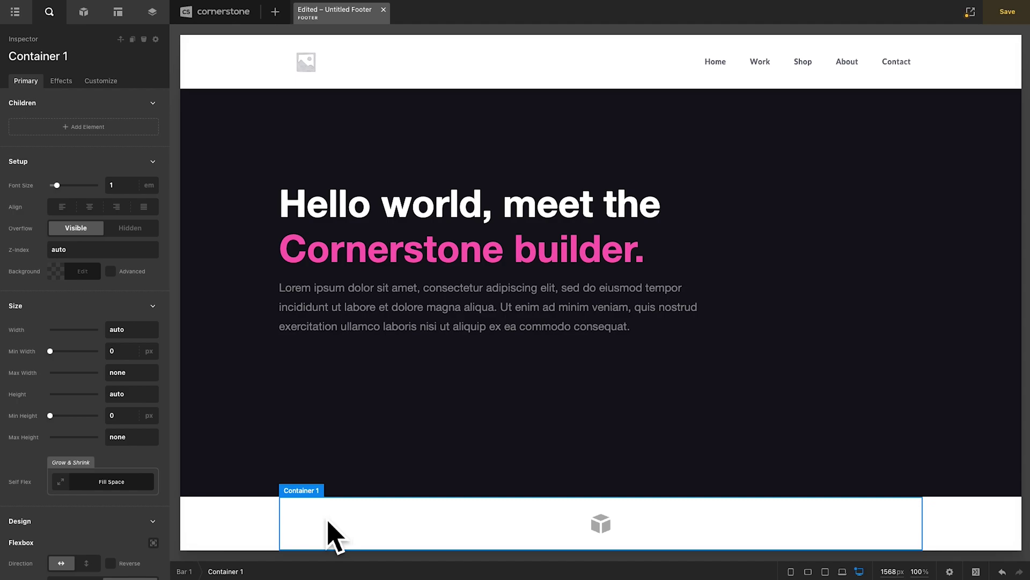
click(99, 129)
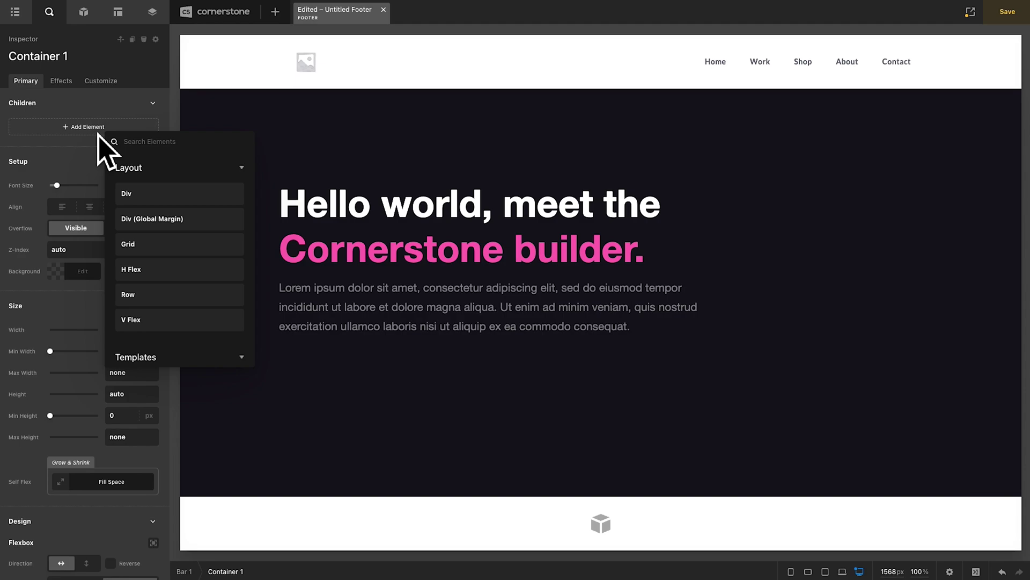
text(row)
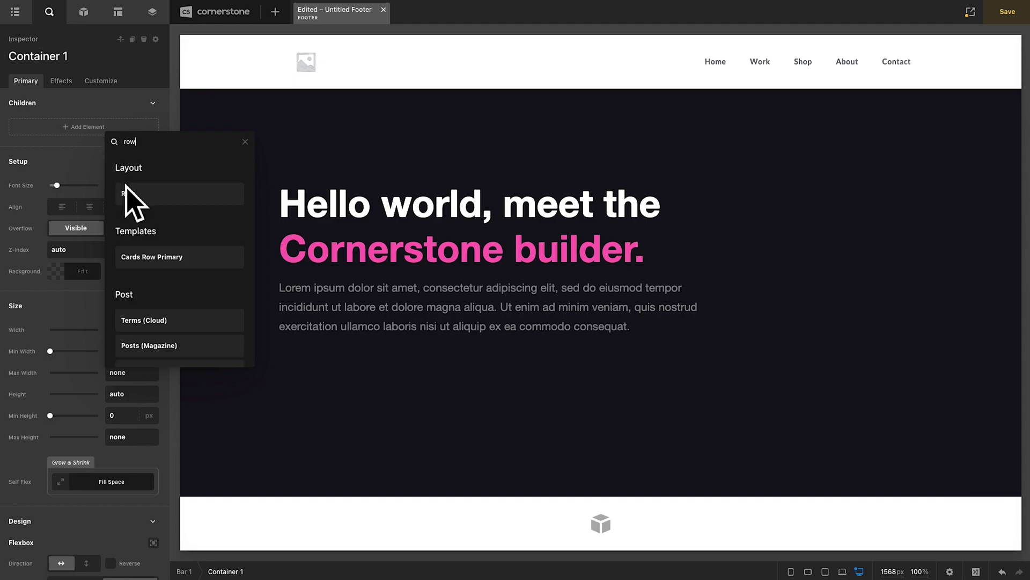
click(128, 194)
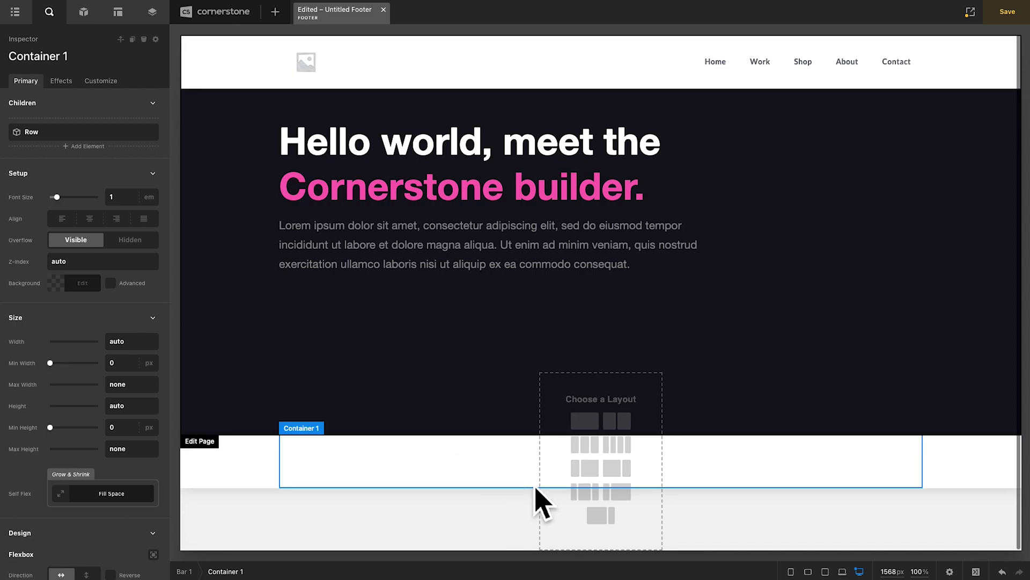
Set the new Row's width to 100%
click(555, 478)
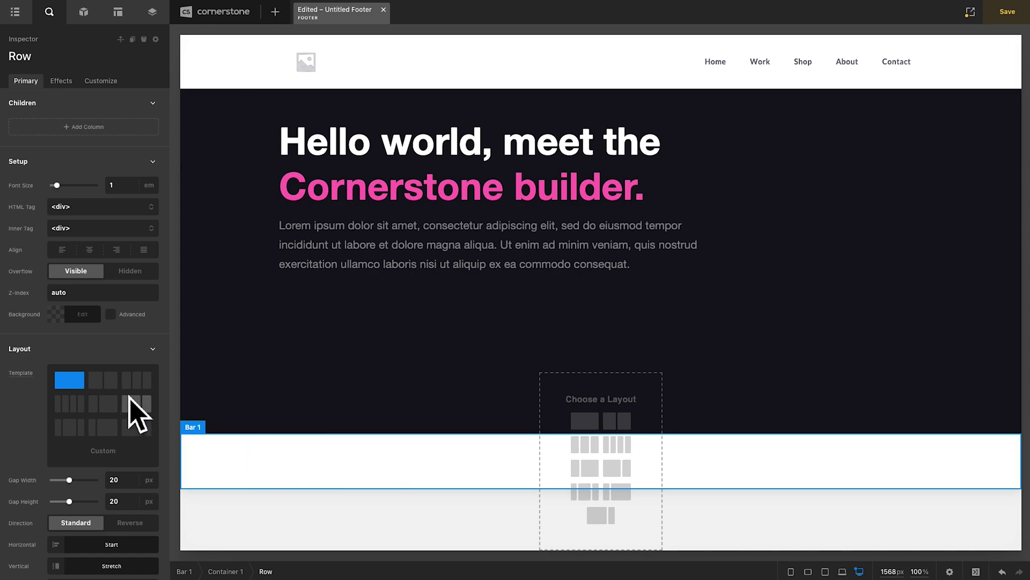
scroll(131, 409, down, 5)
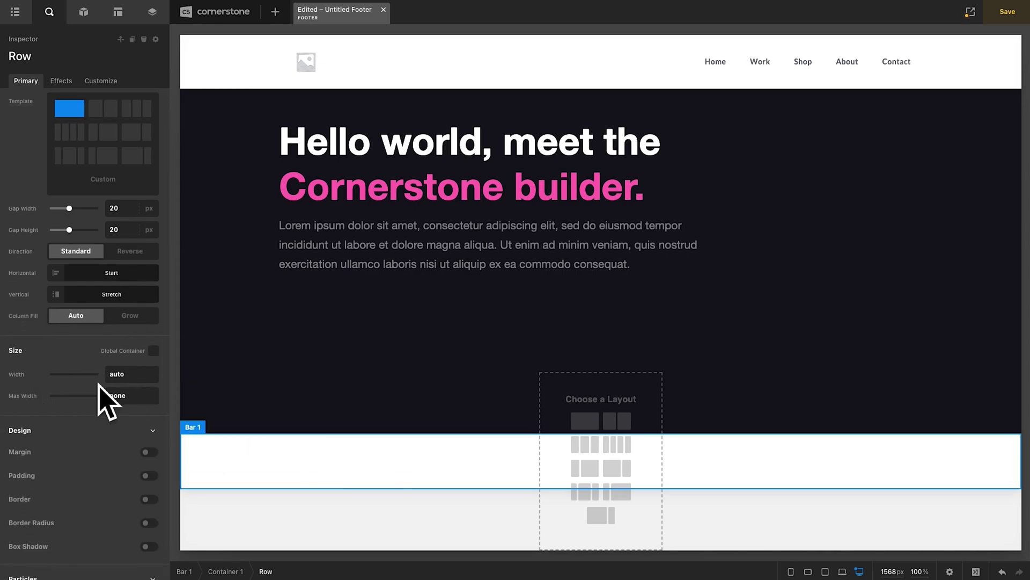
click(116, 374)
text(100)
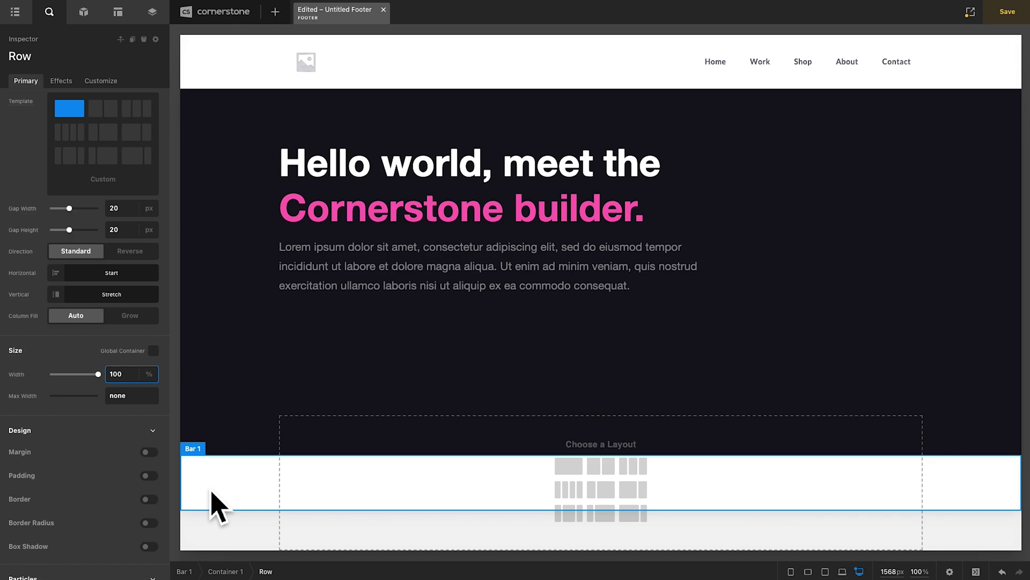
Set Bar 1's height to auto
click(214, 501)
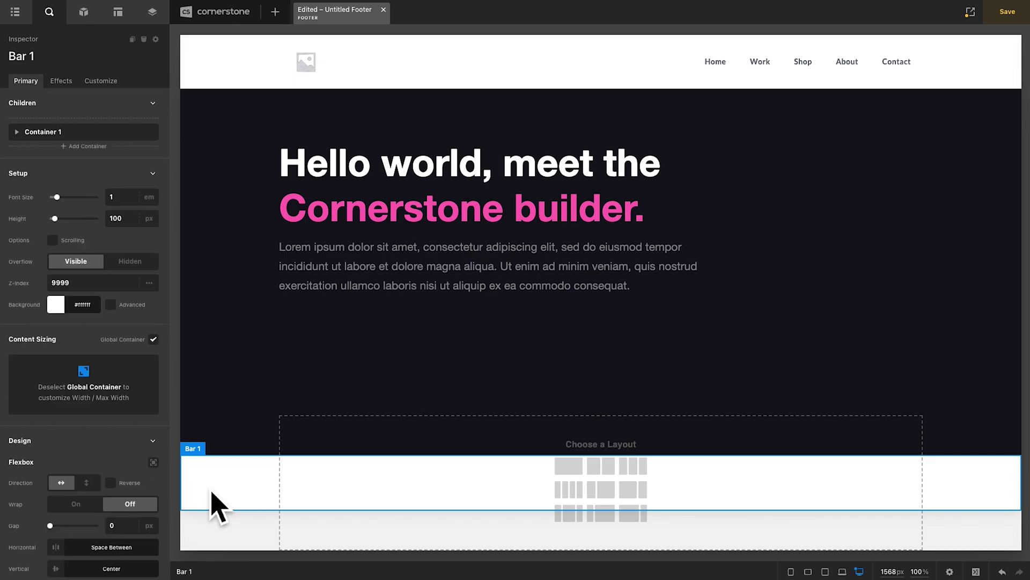
double_click(118, 219)
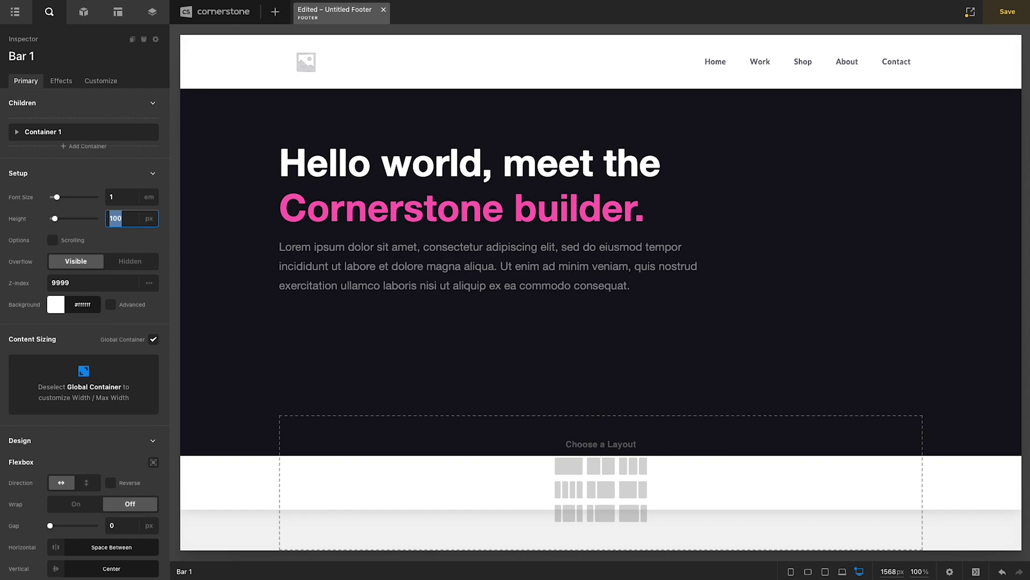
text(auto)
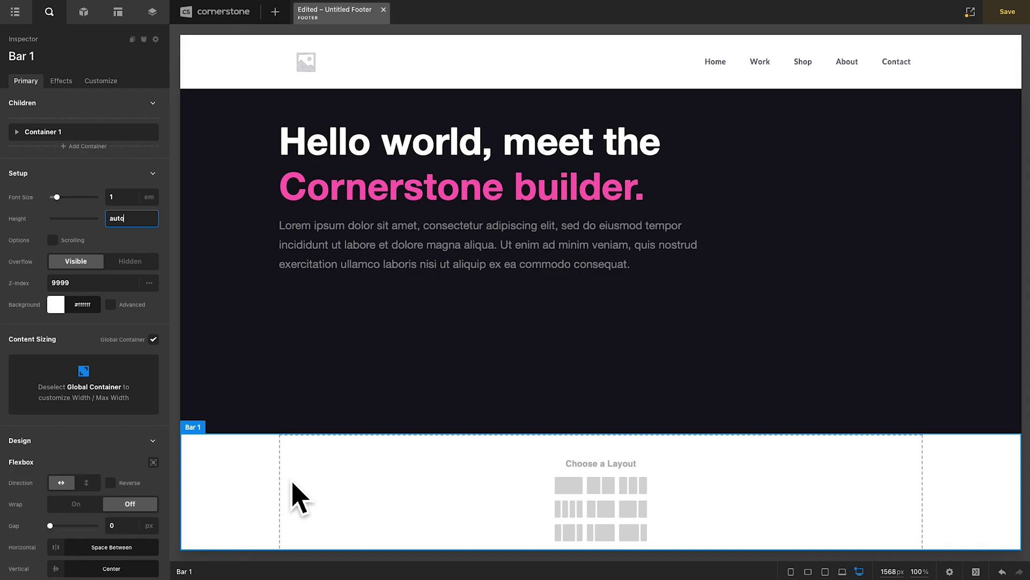
Give the Row a four-equal-columns layout
click(291, 493)
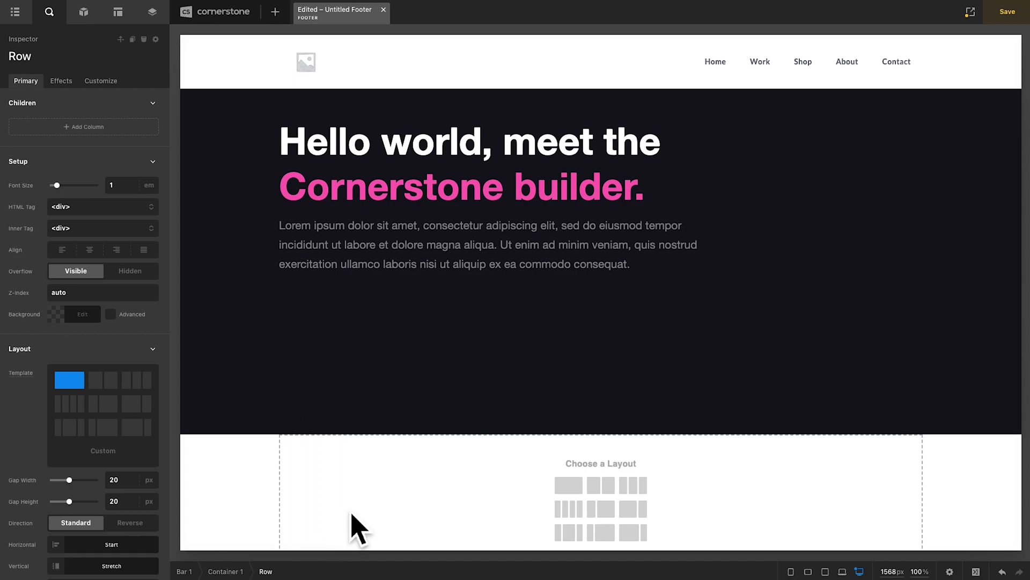
scroll(327, 499, down, 1)
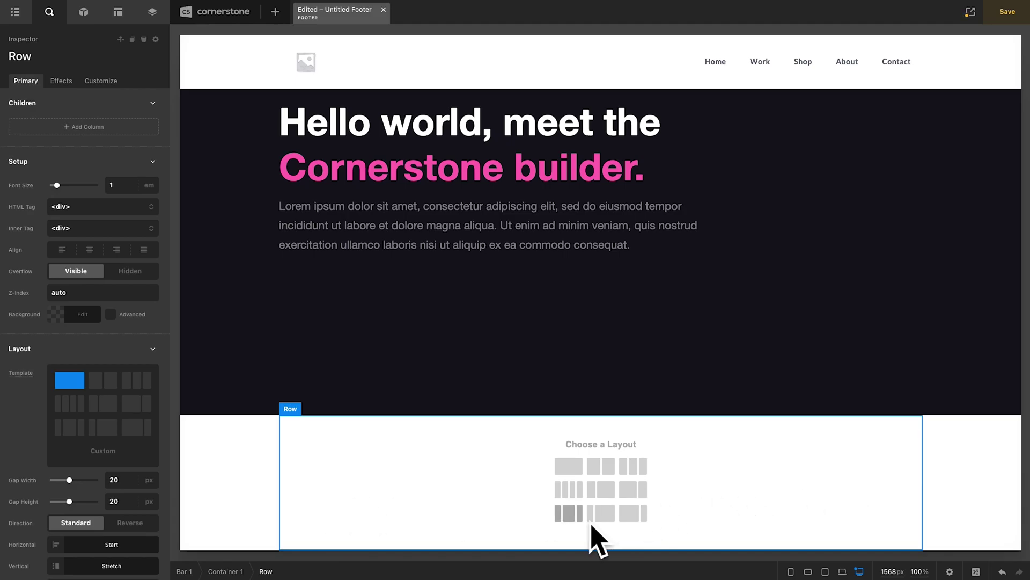
click(569, 490)
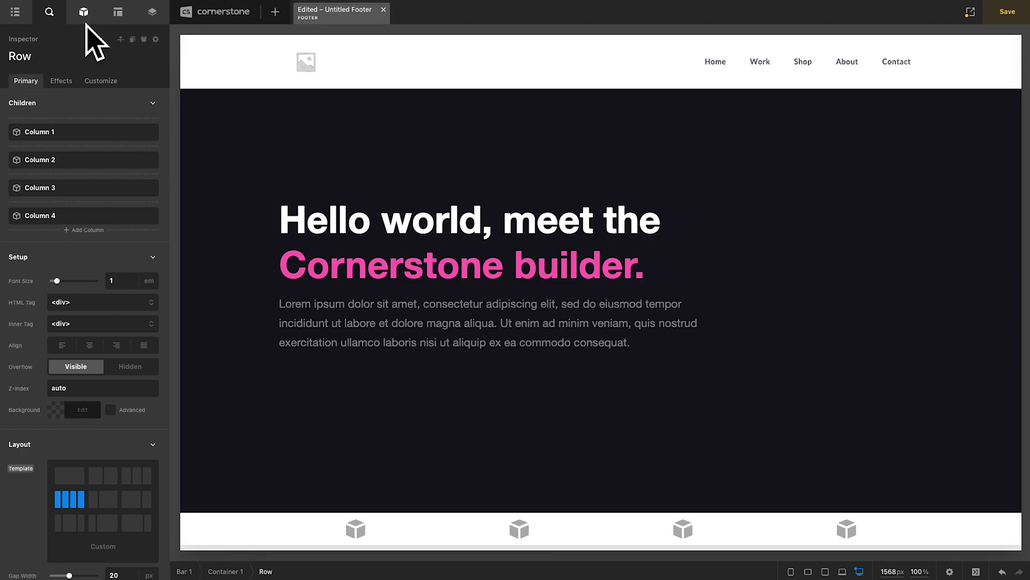
Place the placeholder Image in Column 1 and set its width to 80 px
click(84, 12)
text(ima)
drag(37, 115, 322, 553)
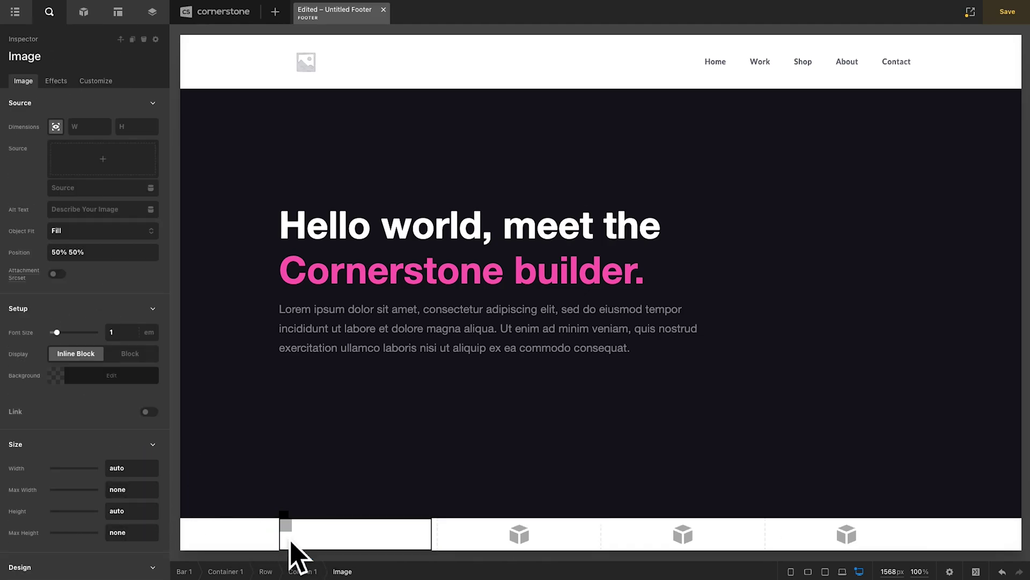
click(98, 166)
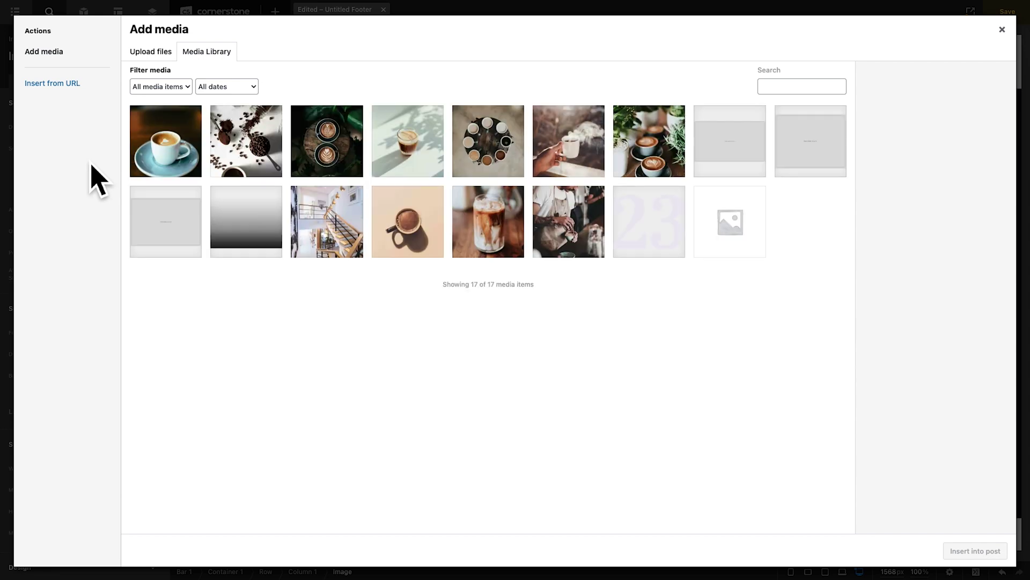
click(758, 235)
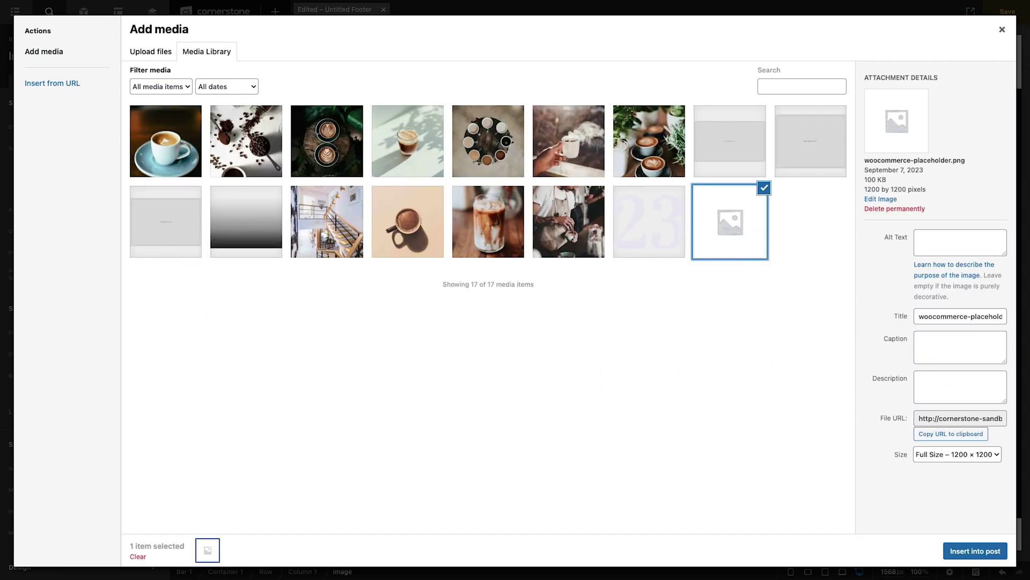
click(976, 551)
scroll(368, 430, down, 3)
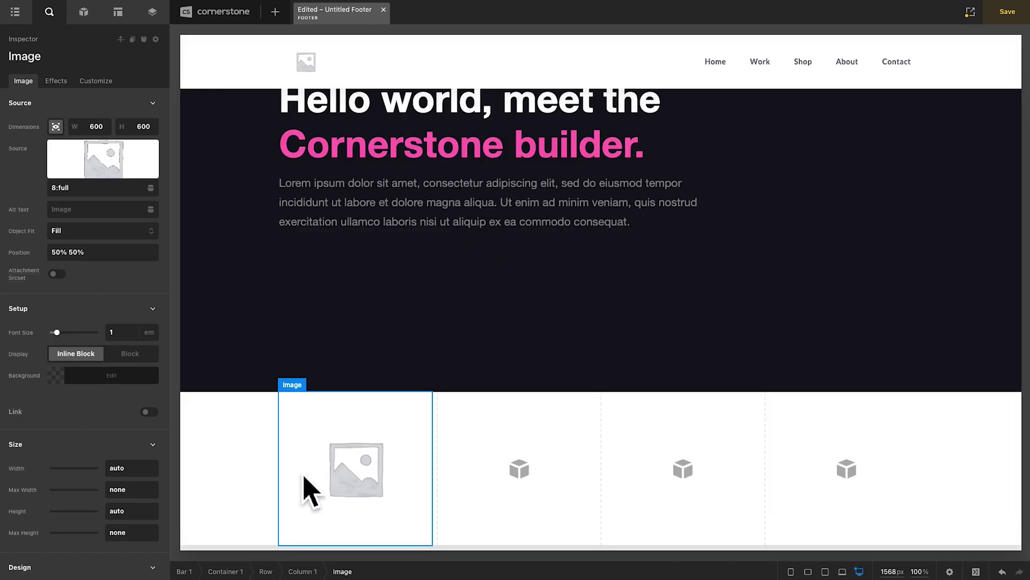
click(129, 466)
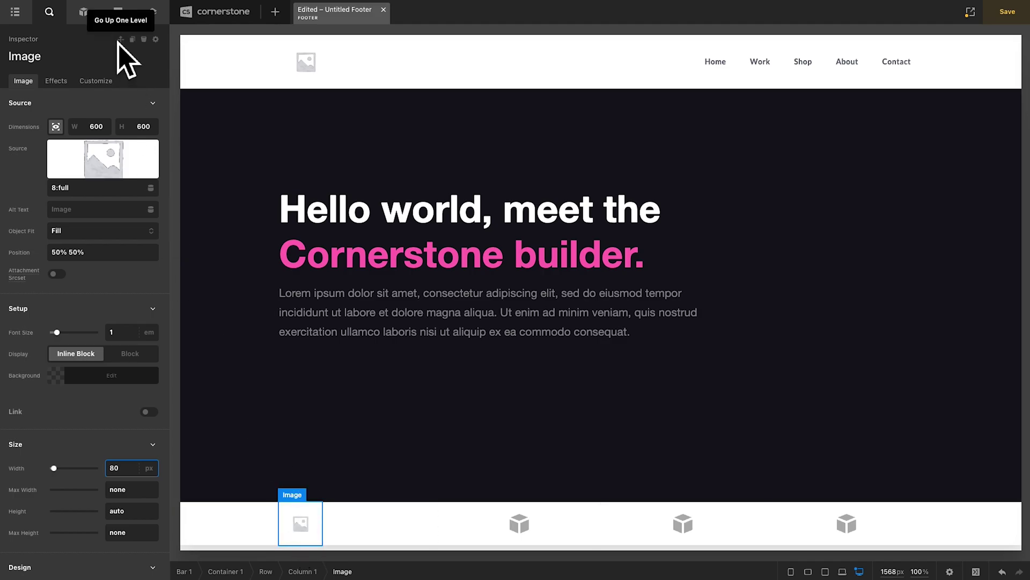
Add a Text element beneath the logo image
click(95, 20)
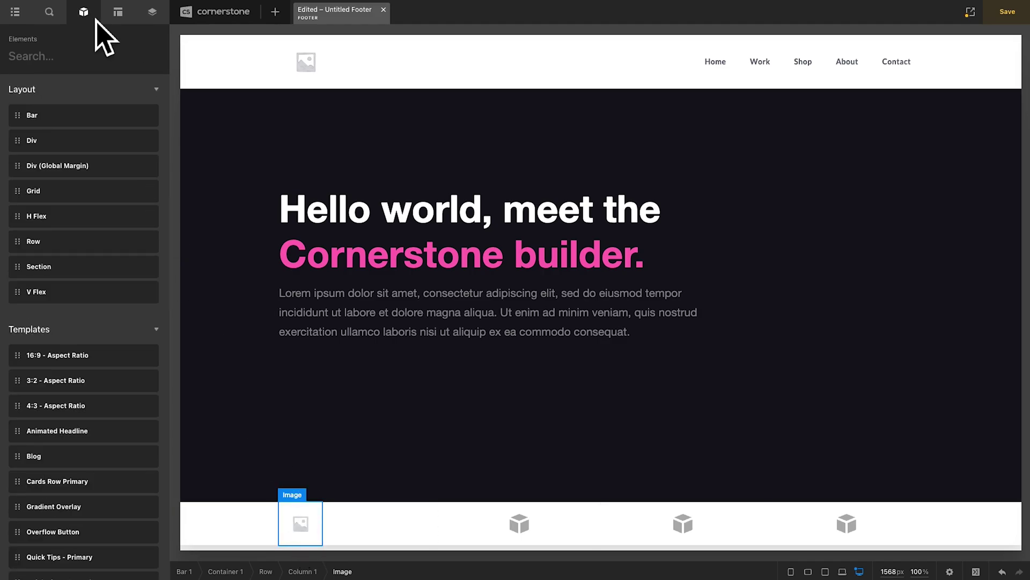
text(text)
drag(55, 110, 386, 551)
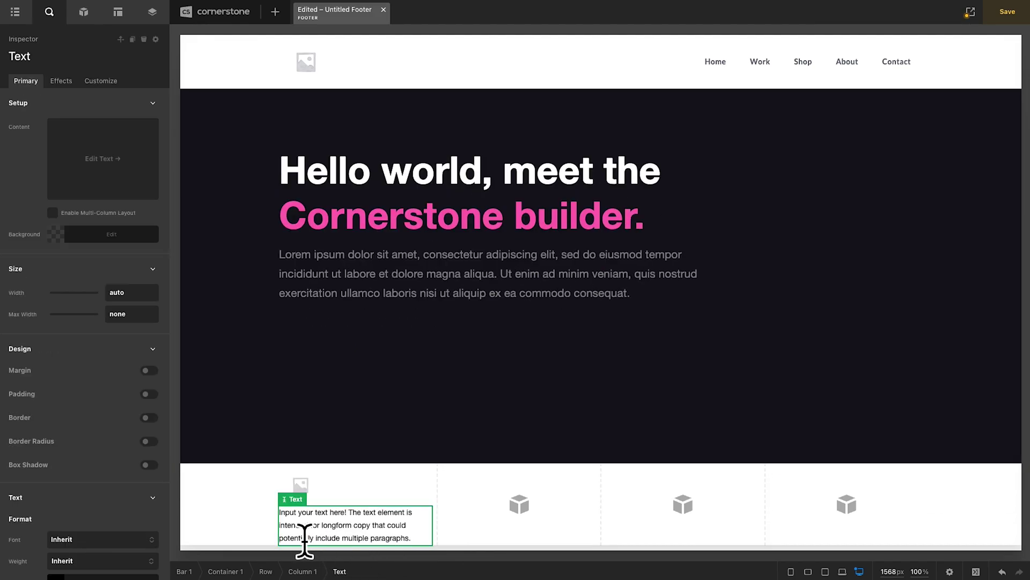
click(257, 513)
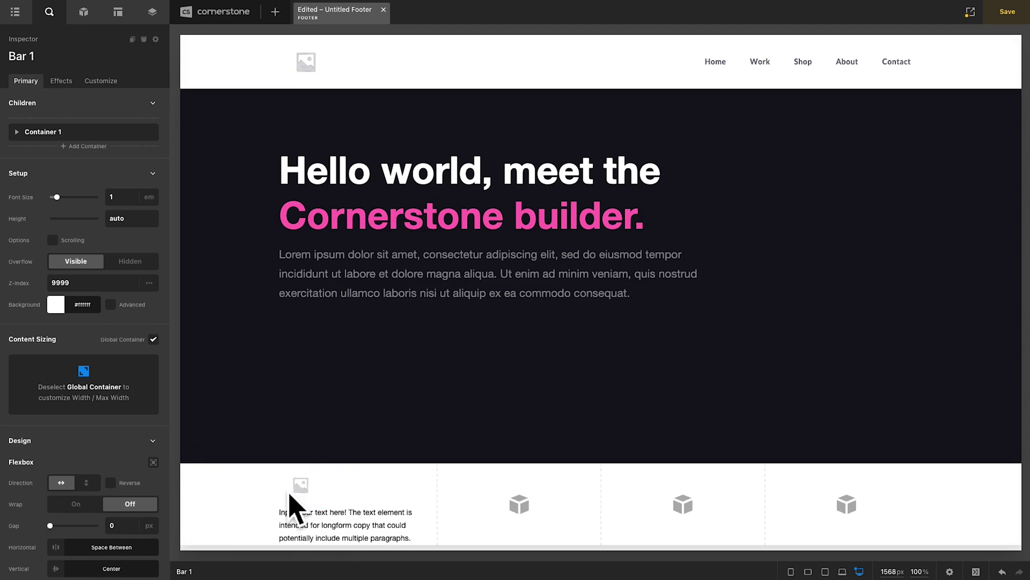
Turn on Bar 1 padding with 100 px at top and bottom
scroll(137, 493, down, 5)
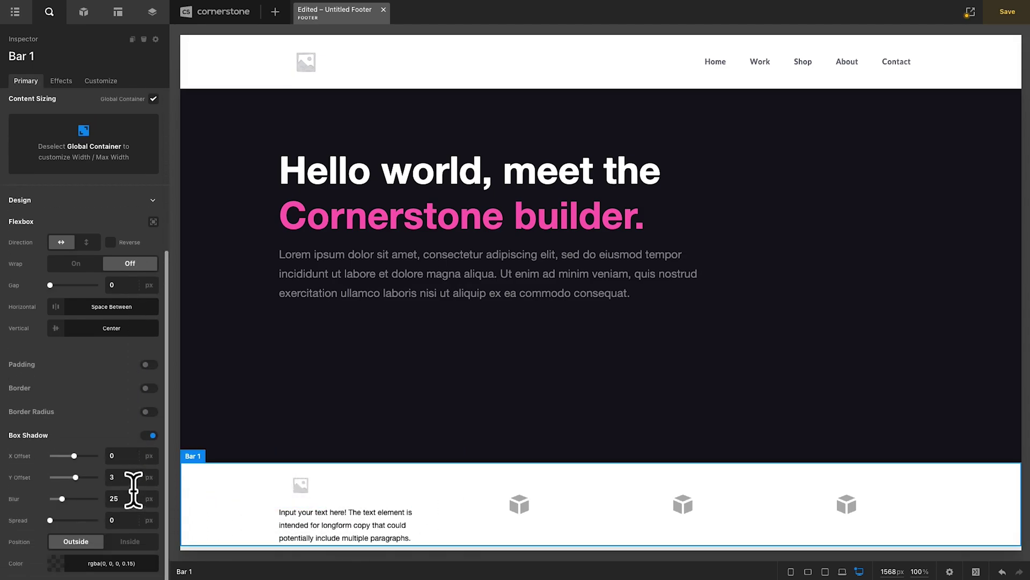
click(149, 364)
click(119, 411)
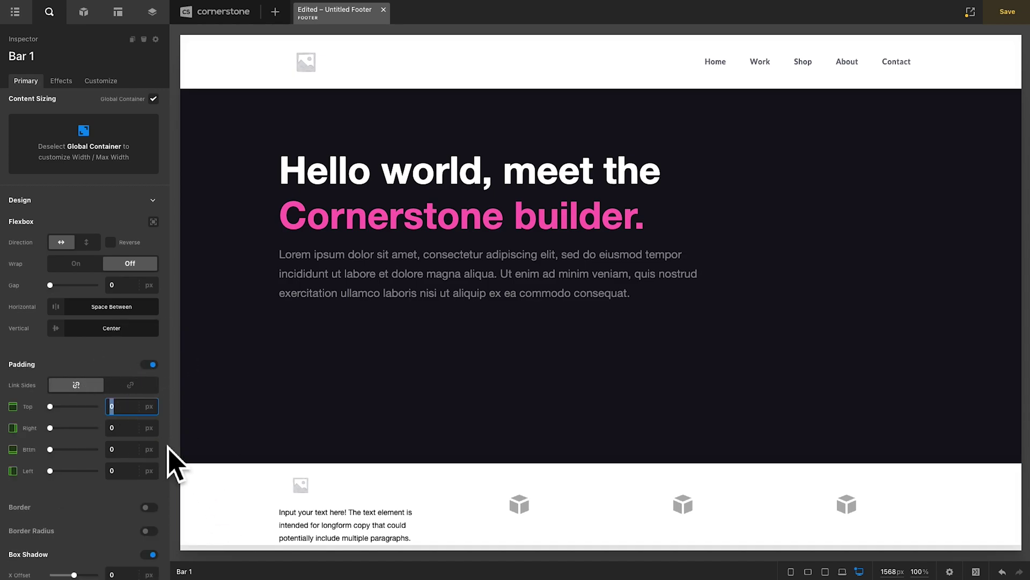
text(100)
key(Tab)
key(Tab)
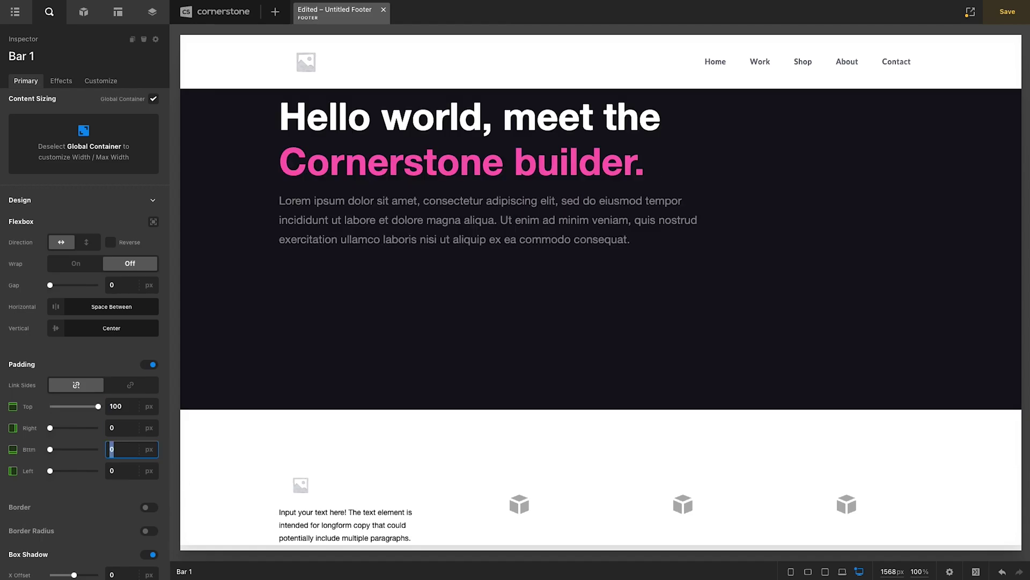
scroll(437, 411, down, 1)
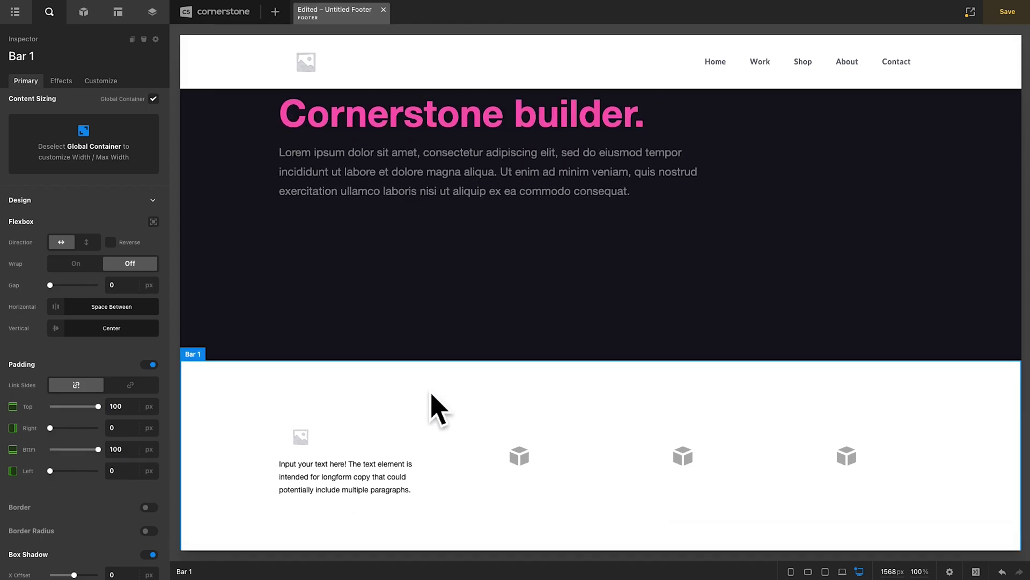
scroll(47, 311, up, 5)
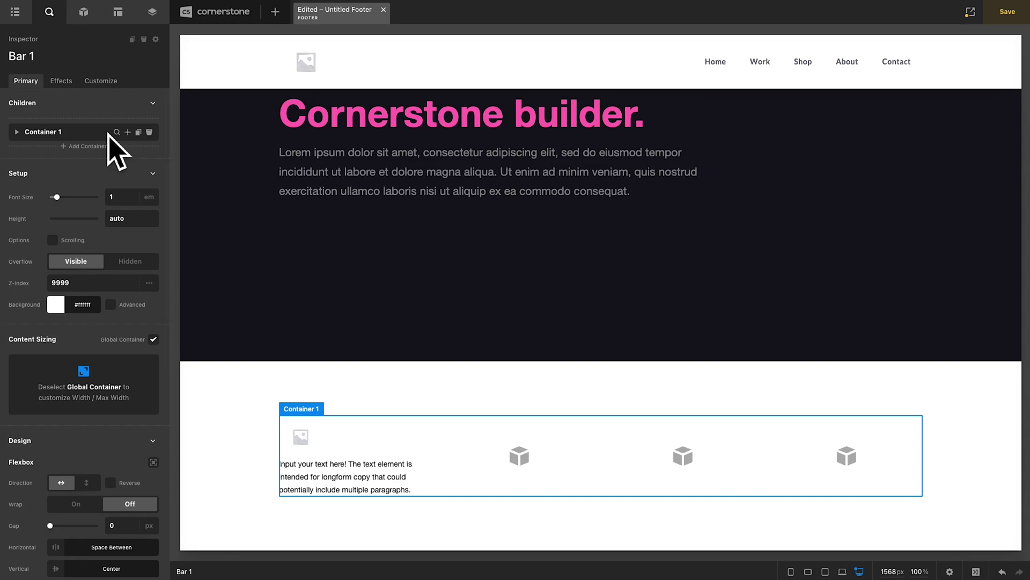
Enable flexbox on Column 1, stacking items vertically with a 1 em gap
click(117, 133)
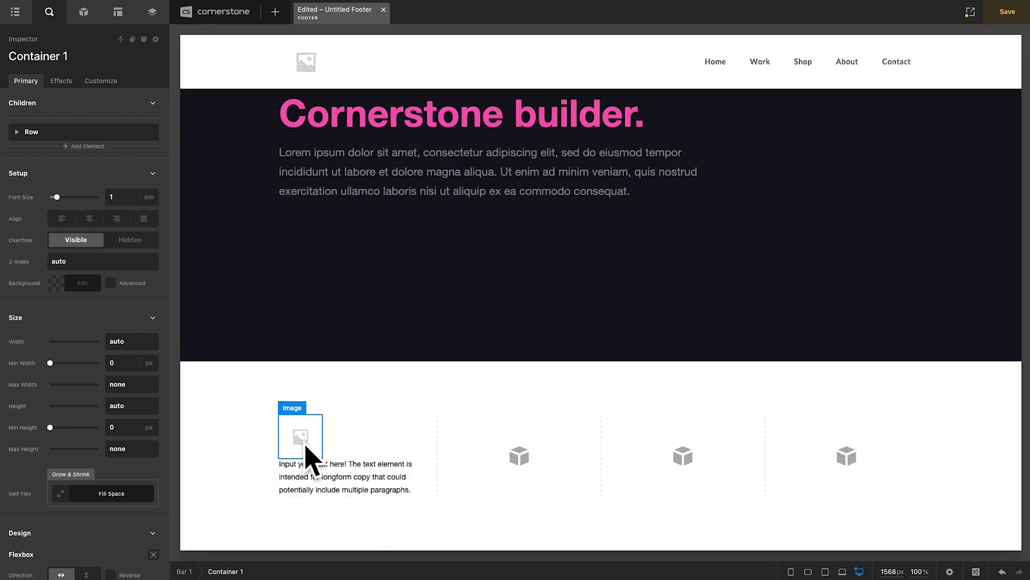
click(343, 475)
scroll(153, 464, down, 3)
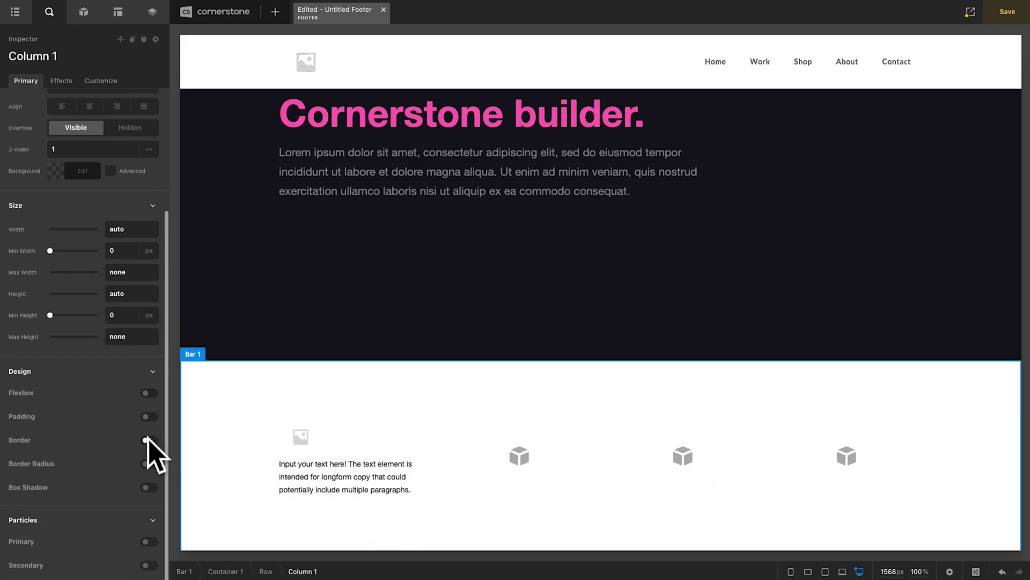
click(150, 395)
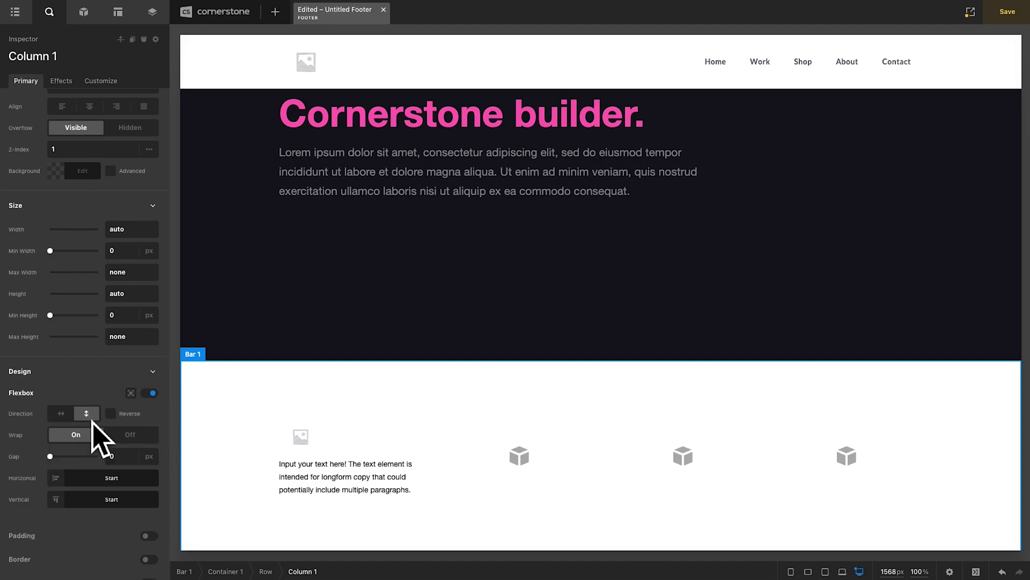
click(115, 456)
text(1)
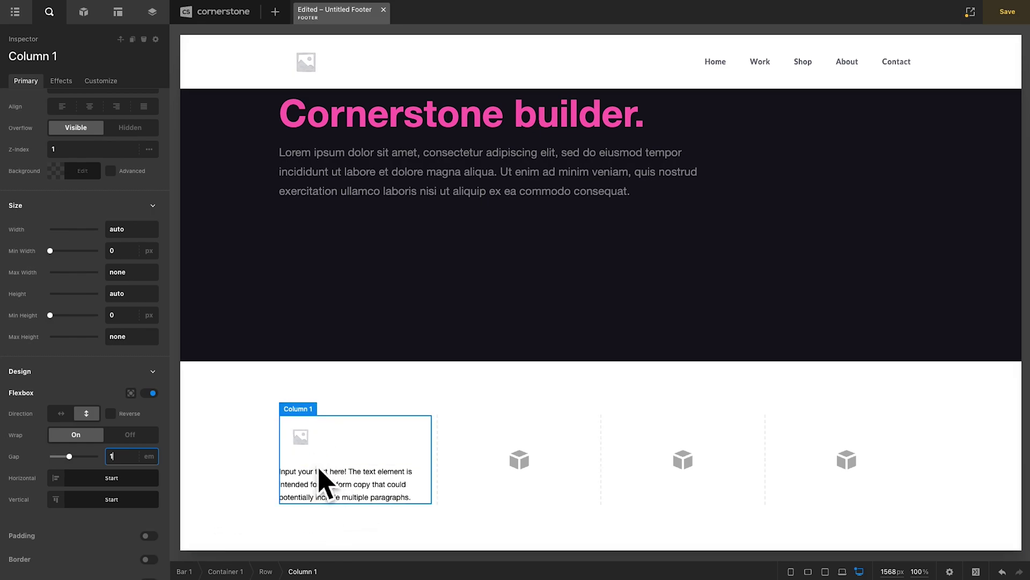
Select Column 2 and bring up the Elements library
click(424, 460)
click(523, 475)
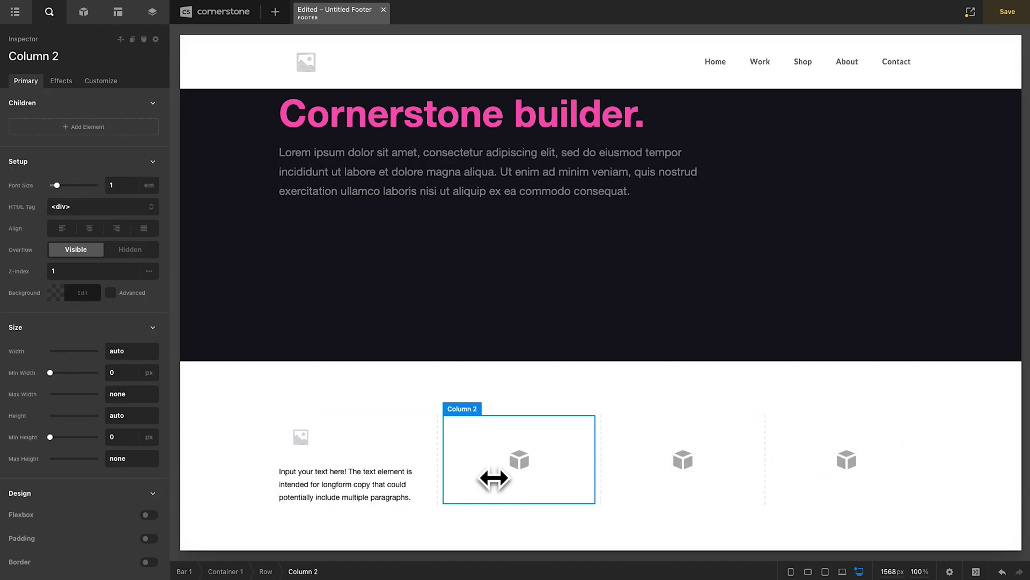
click(83, 11)
Place an h6 Headline at the top of Column 2 reading 'Company'
text(text)
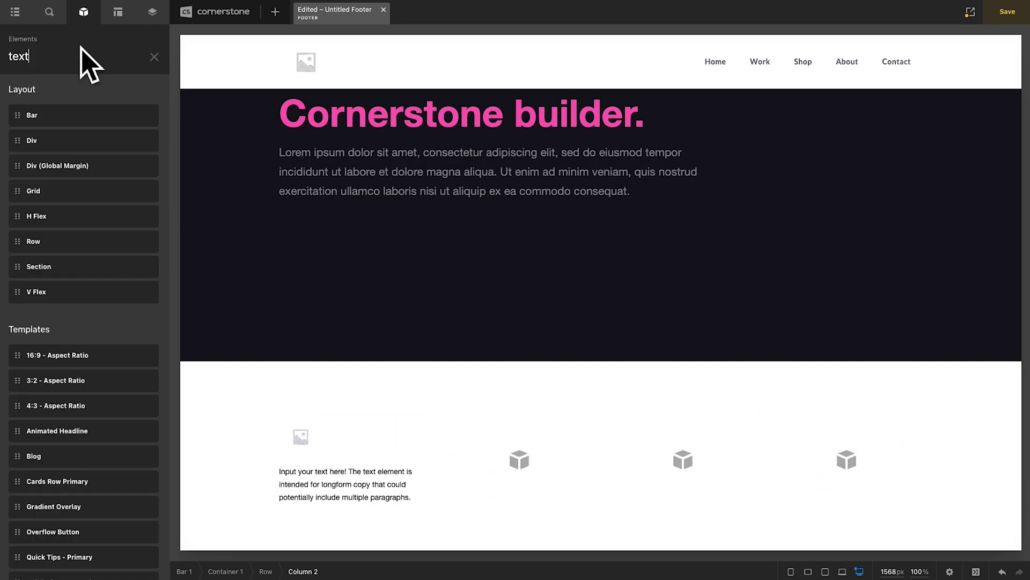
text(head)
drag(86, 177, 483, 451)
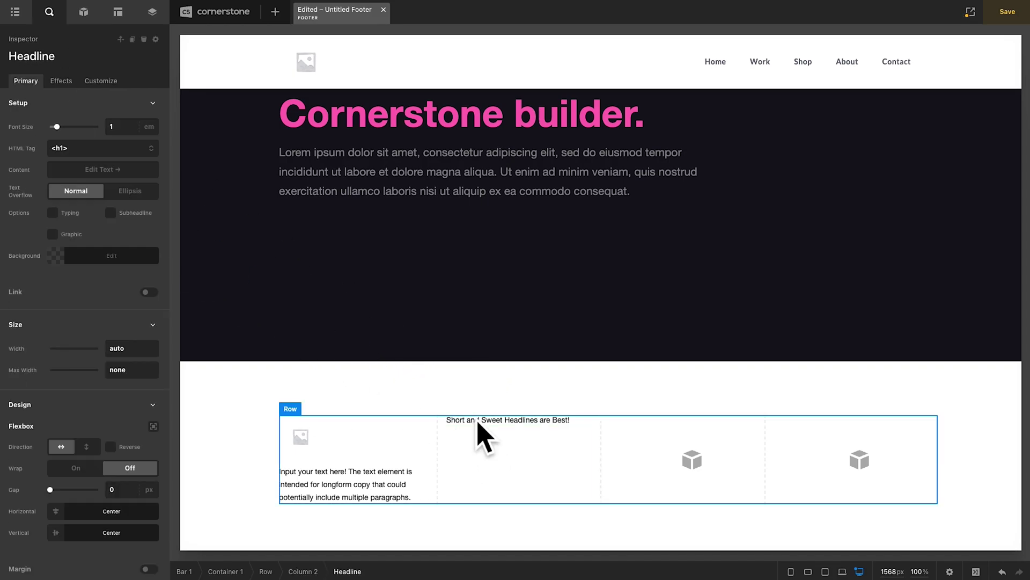
click(89, 150)
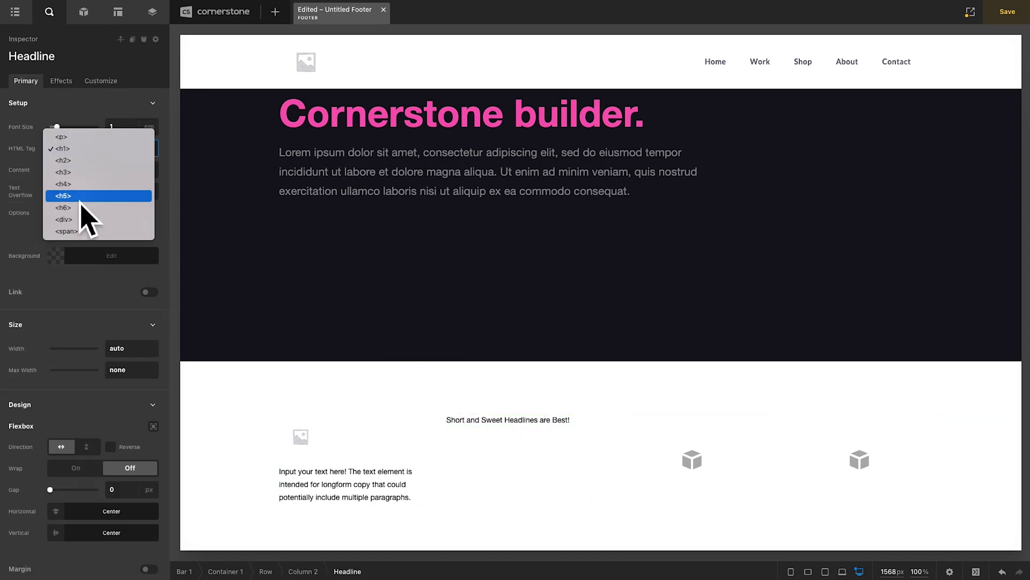
click(81, 208)
click(78, 170)
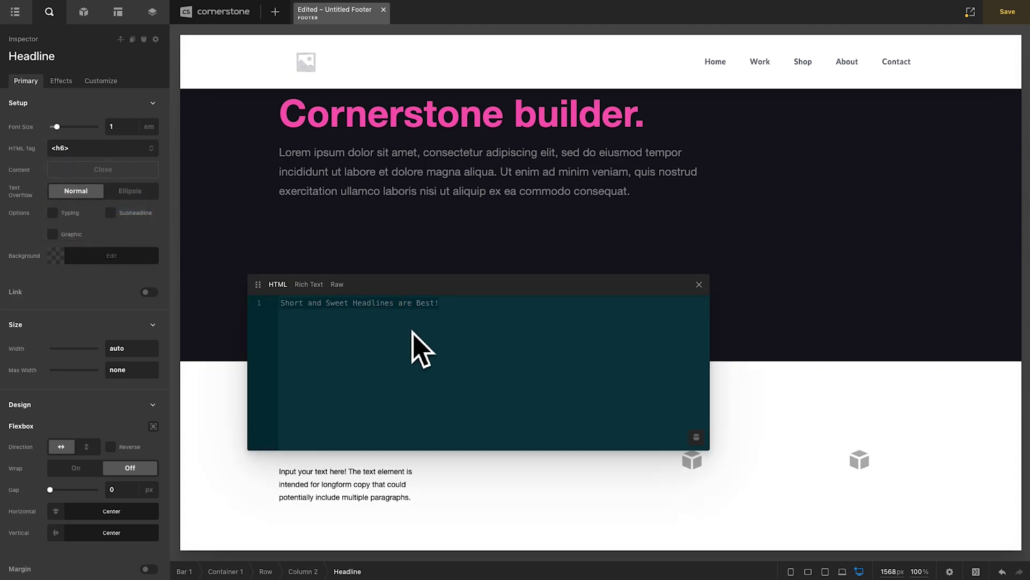
key(ctrl+a)
text(Comp)
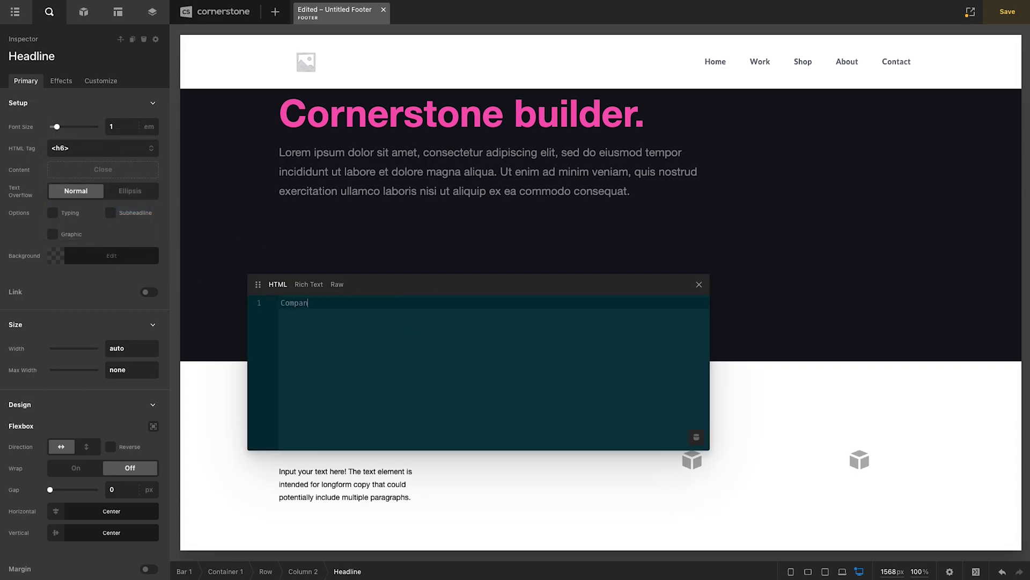
click(699, 284)
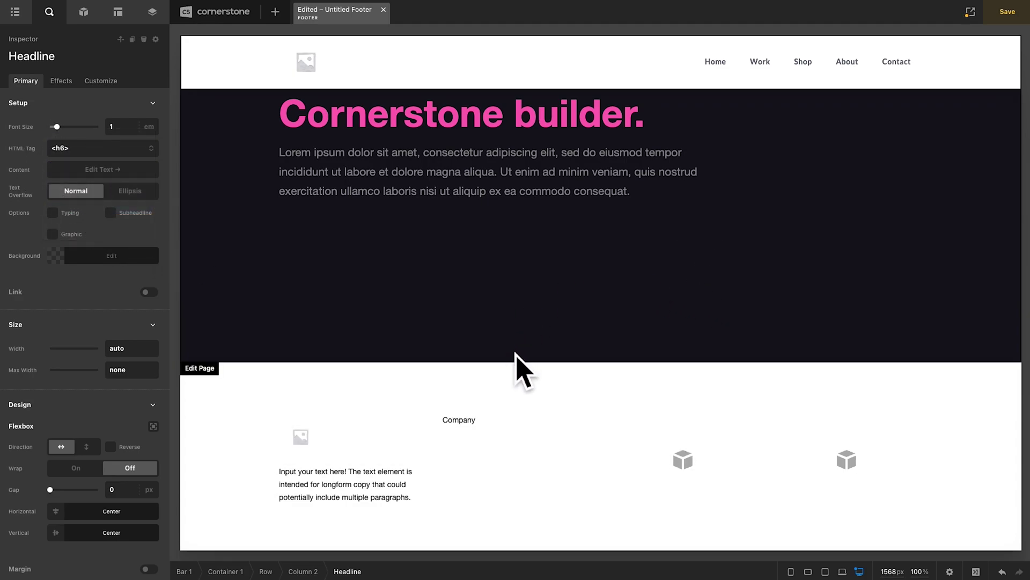
Set the Company headline's font weight to Bold
click(473, 429)
click(472, 429)
scroll(76, 365, down, 8)
click(76, 356)
click(86, 421)
Add a 1 px solid black Line under the Company headline
click(83, 13)
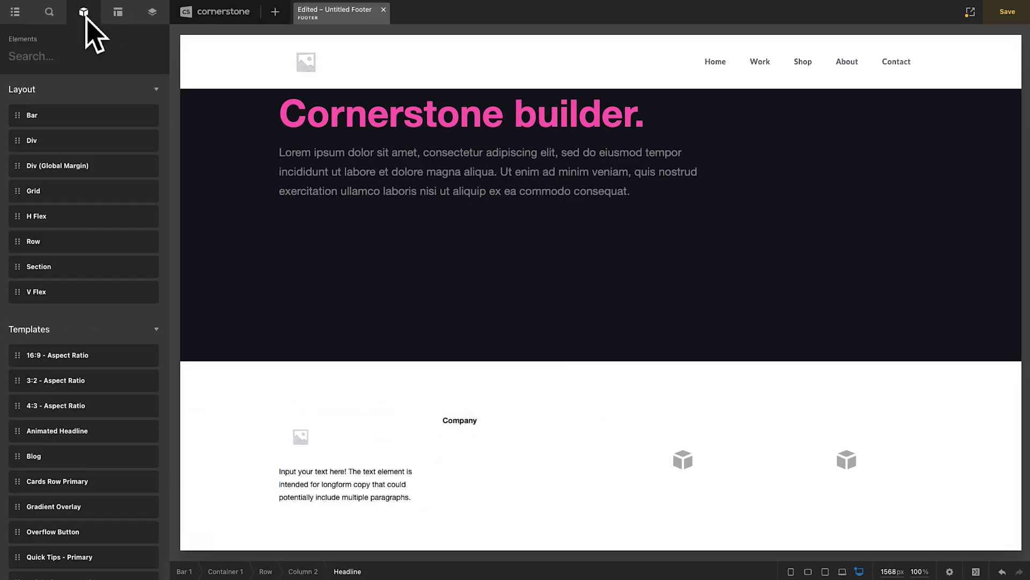
text(line)
drag(62, 128, 483, 448)
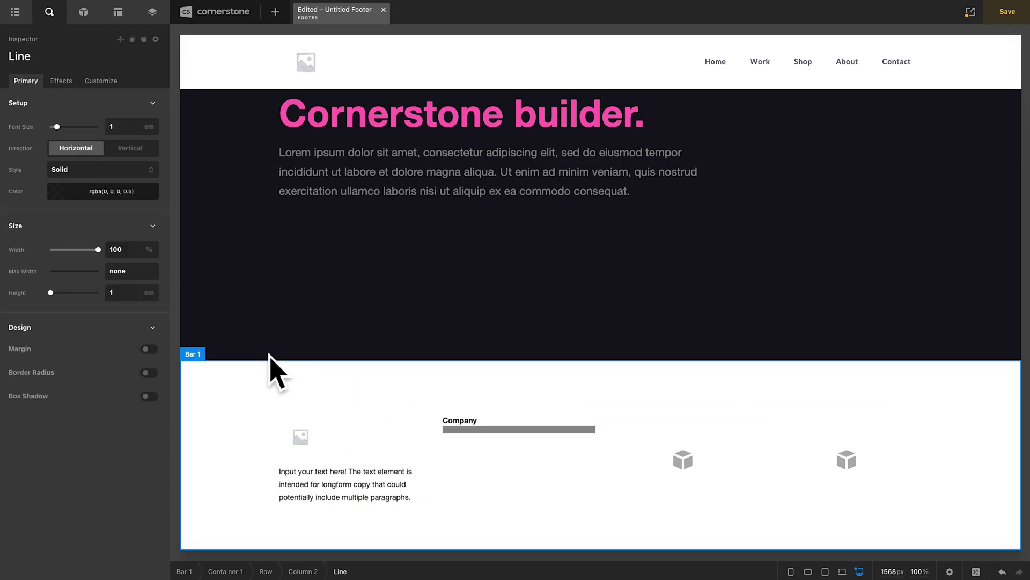
click(127, 295)
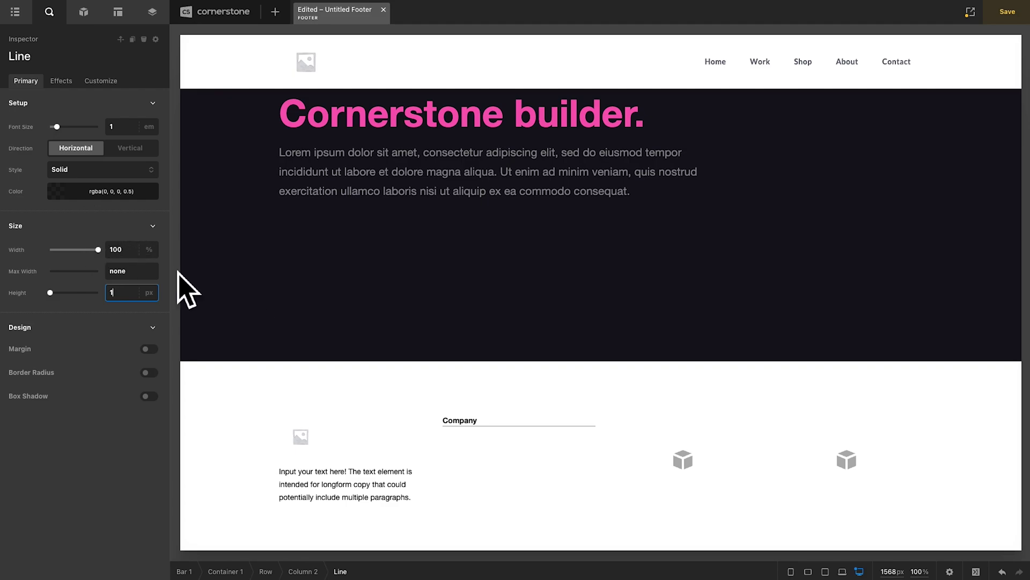
click(93, 192)
drag(137, 131, 252, 128)
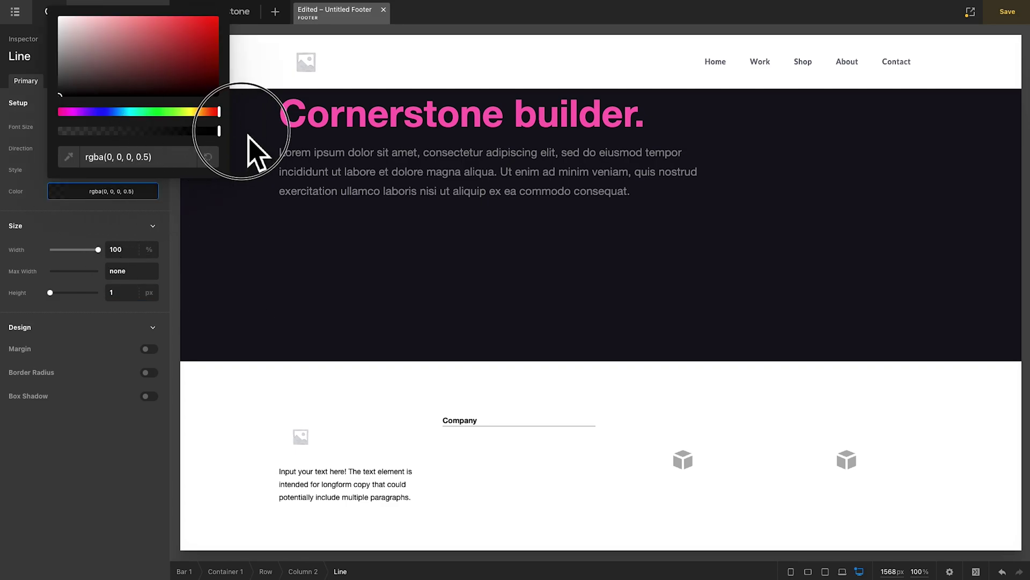
click(106, 197)
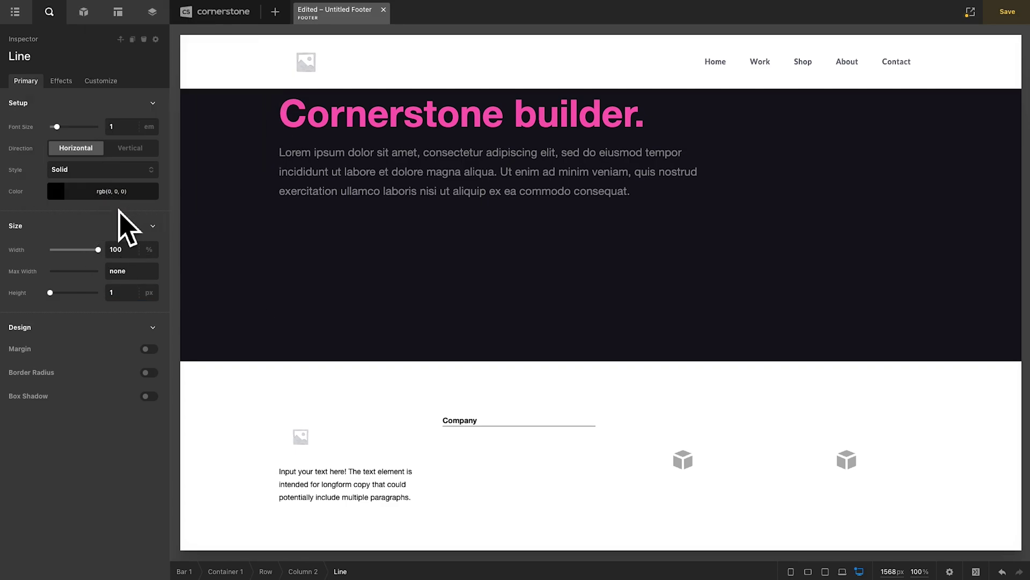
Transform the Company headline text to uppercase
click(461, 438)
scroll(92, 403, down, 10)
click(67, 561)
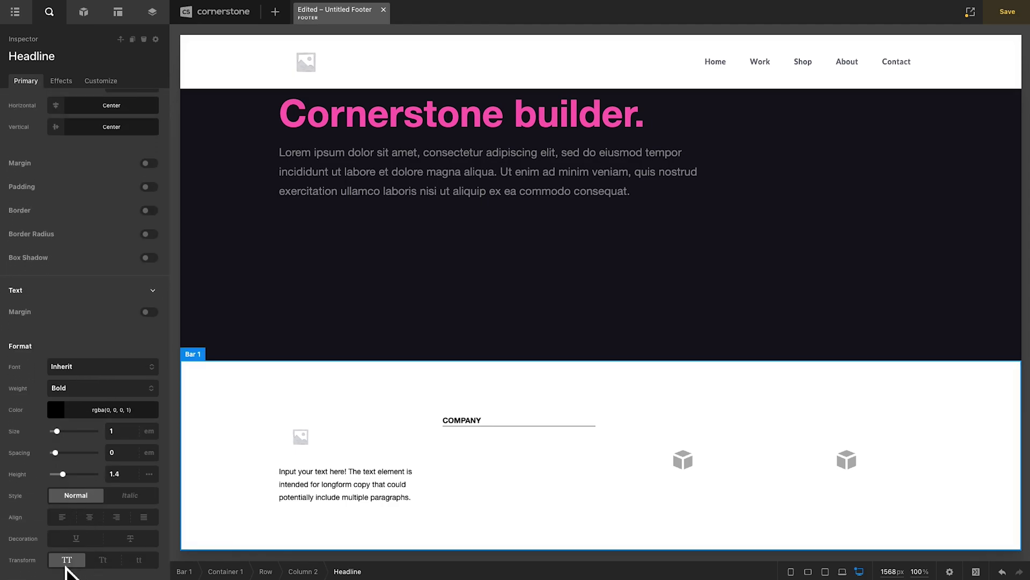
click(490, 484)
Add a Navigation Inline menu to Column 2 with its links stacked vertically
click(94, 13)
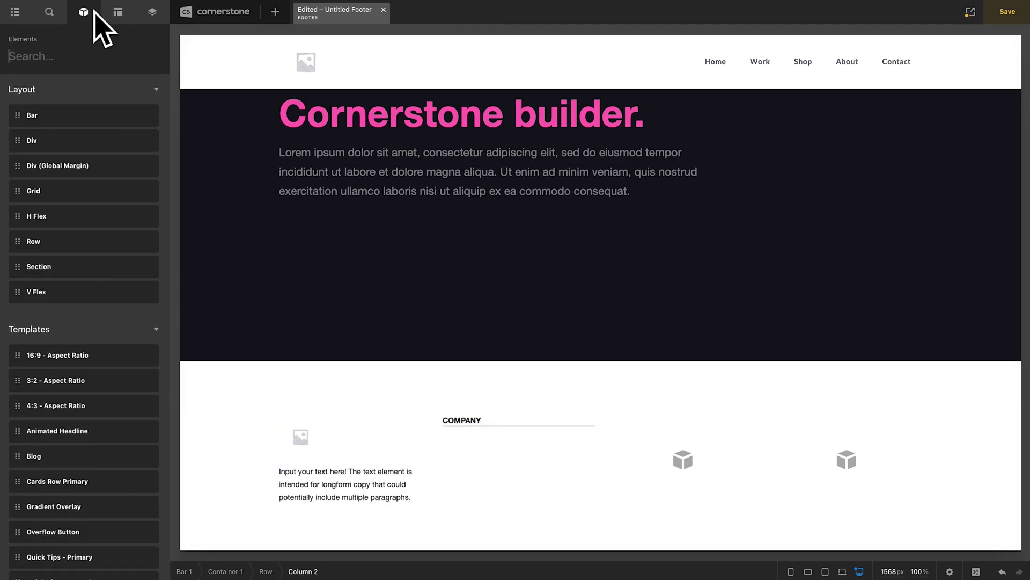
text(nav)
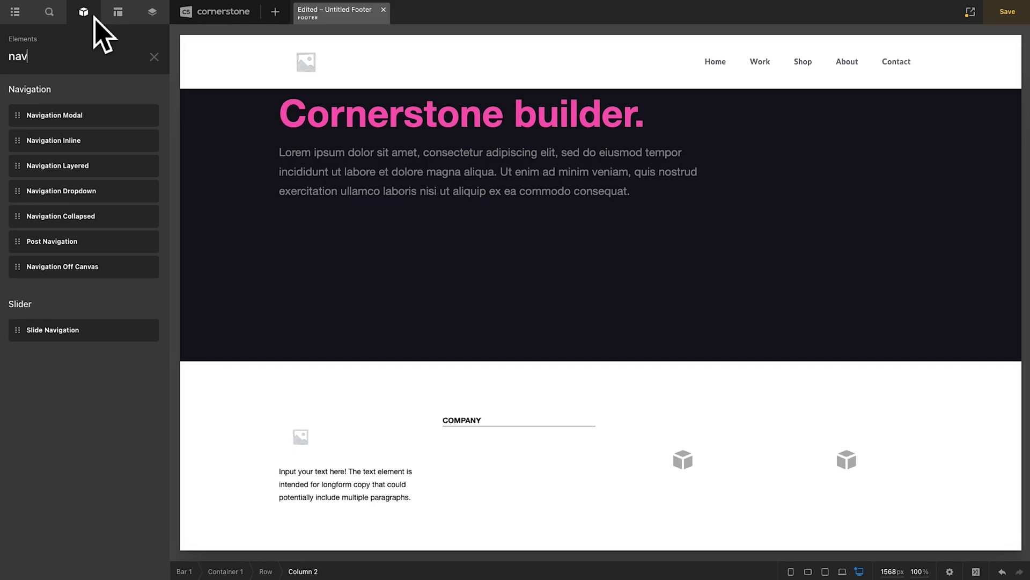
drag(71, 145, 505, 488)
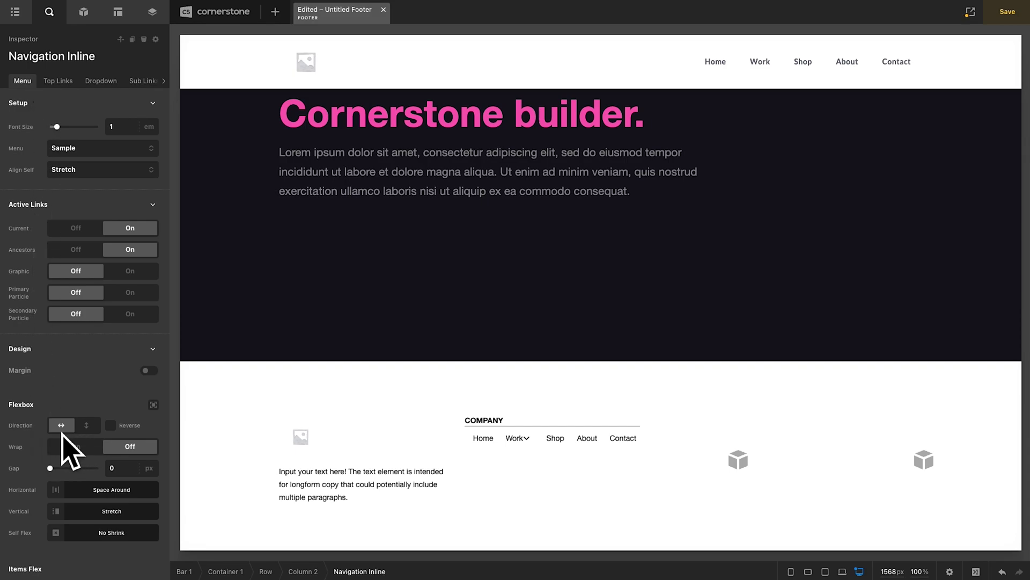
click(87, 425)
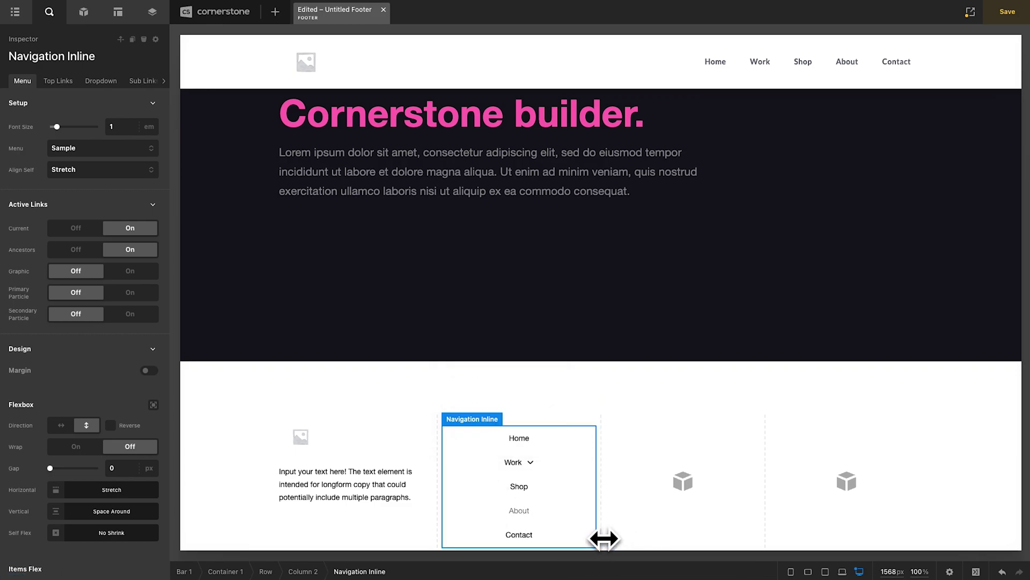
Align the top links horizontally to Start and set their left padding to 0
click(58, 85)
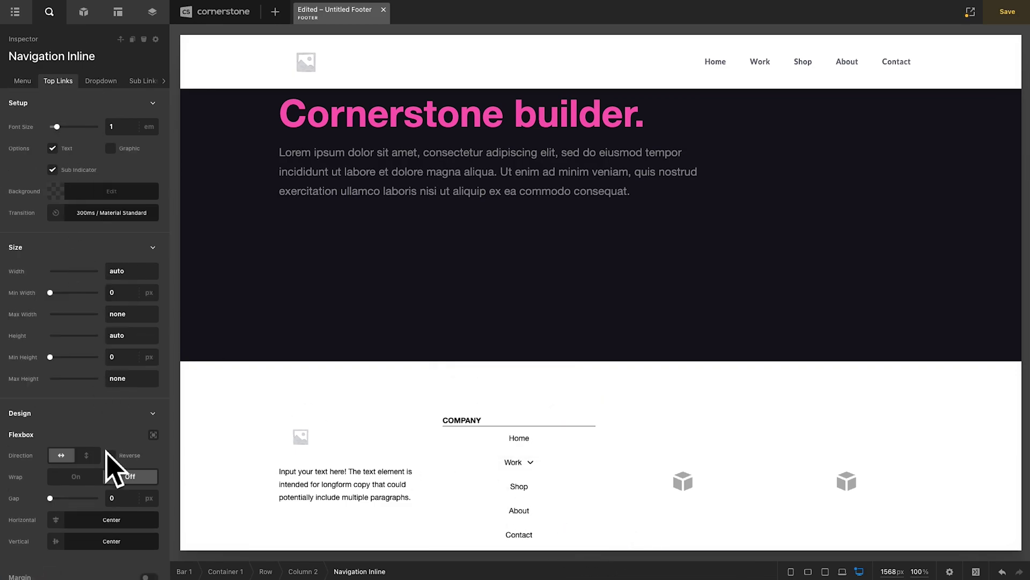
click(92, 524)
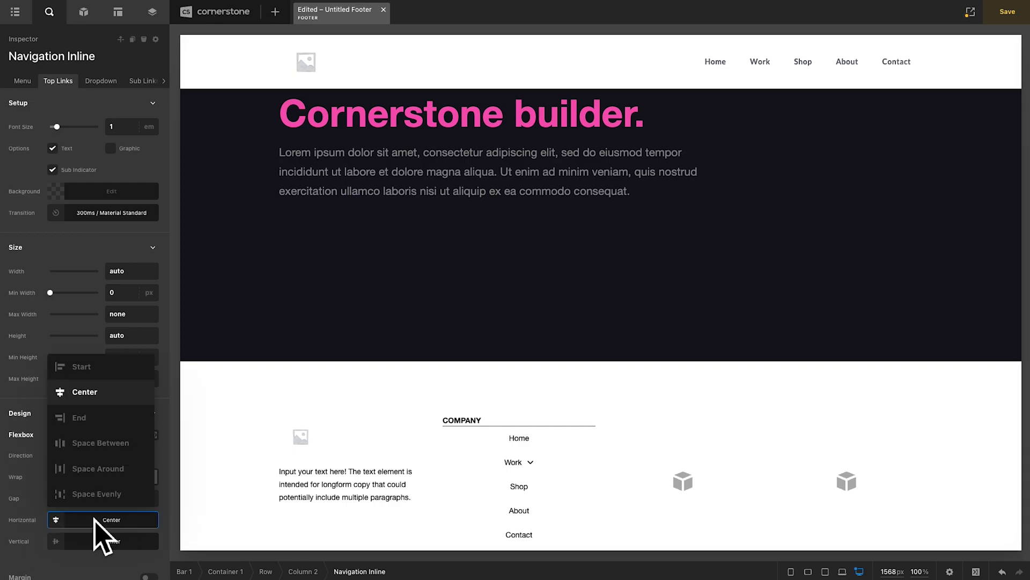
click(84, 369)
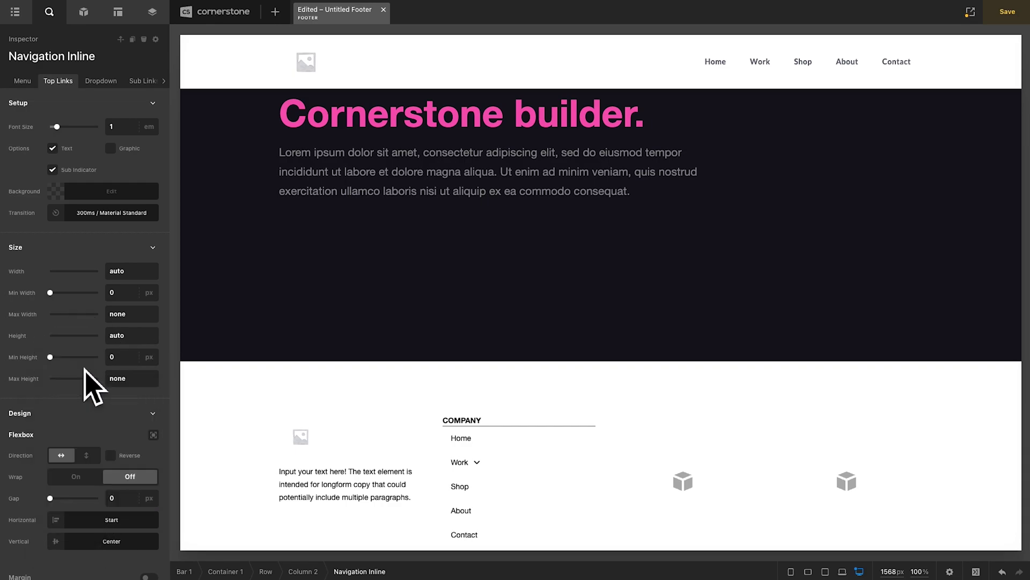
scroll(91, 383, down, 1)
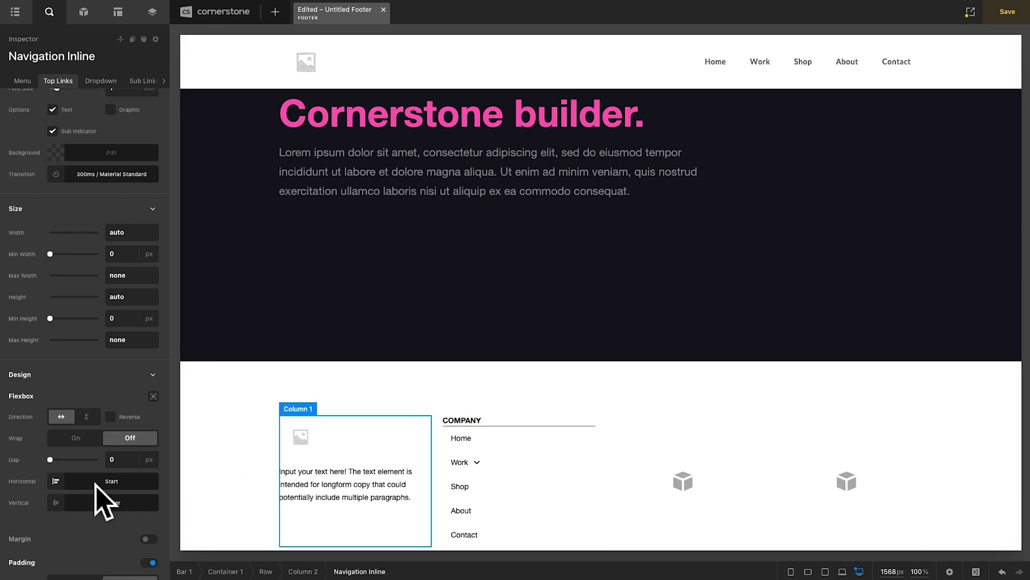
scroll(102, 499, down, 9)
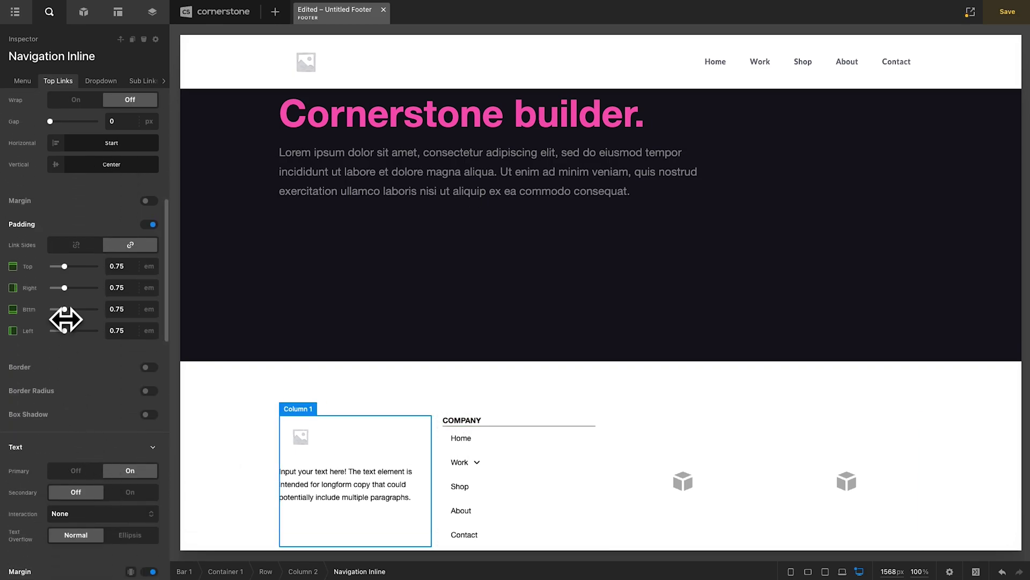
click(123, 331)
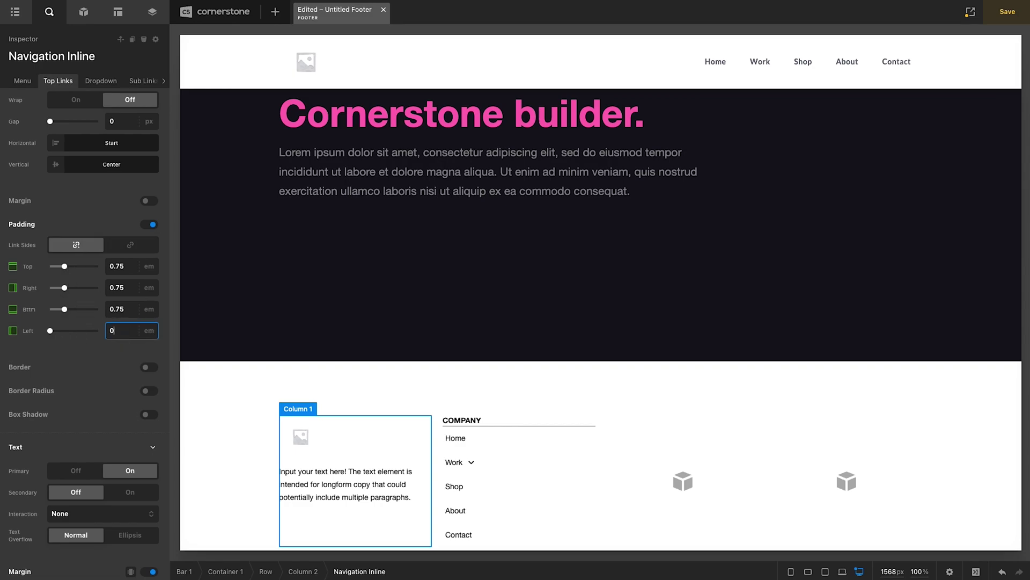
text(0)
key(Return)
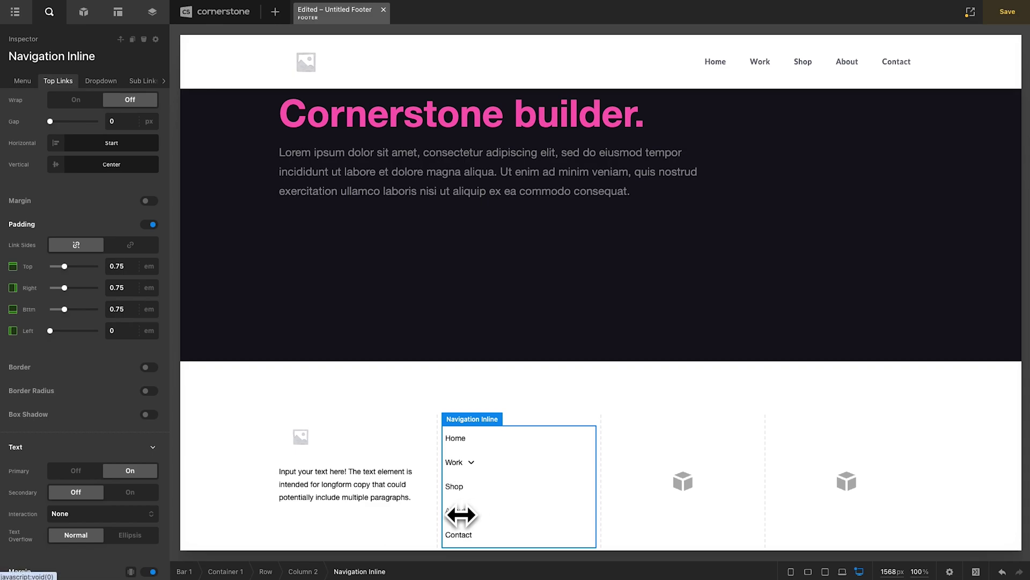
Unlink margins, zero the left margin, and set top/bottom link padding to 0.25 em
scroll(105, 394, down, 5)
scroll(97, 376, up, 3)
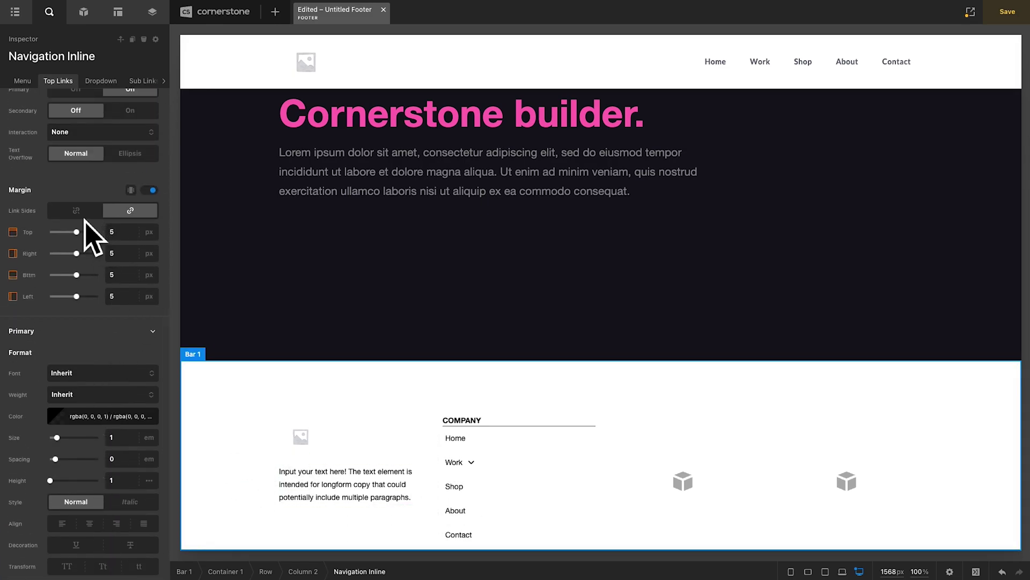
click(81, 214)
click(115, 296)
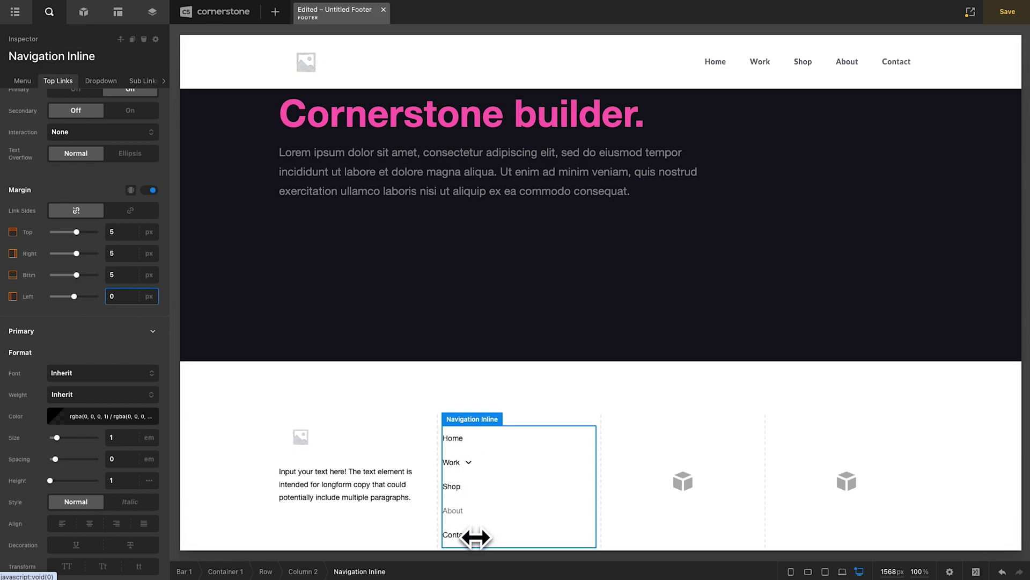
click(515, 523)
scroll(110, 314, up, 5)
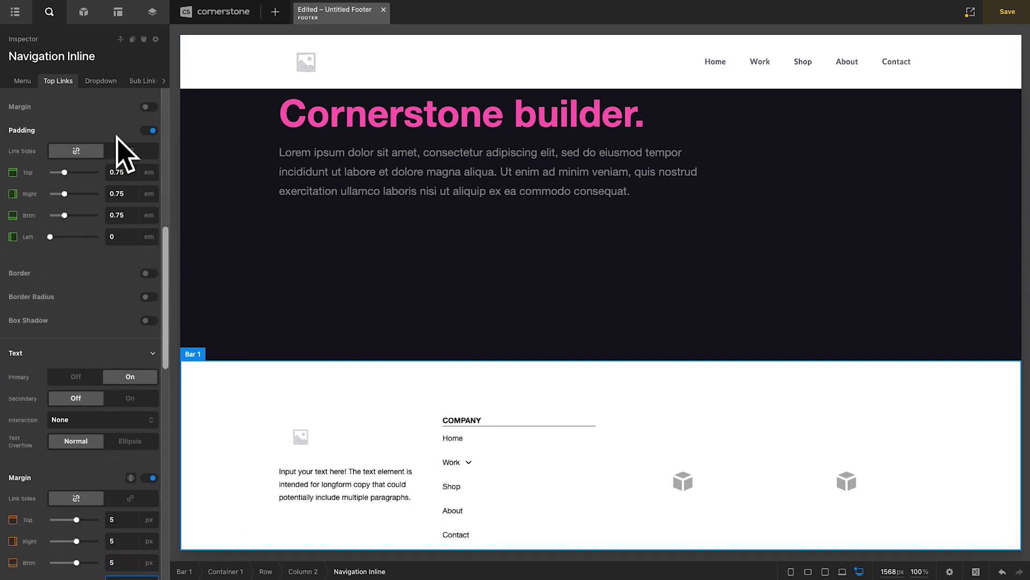
click(119, 172)
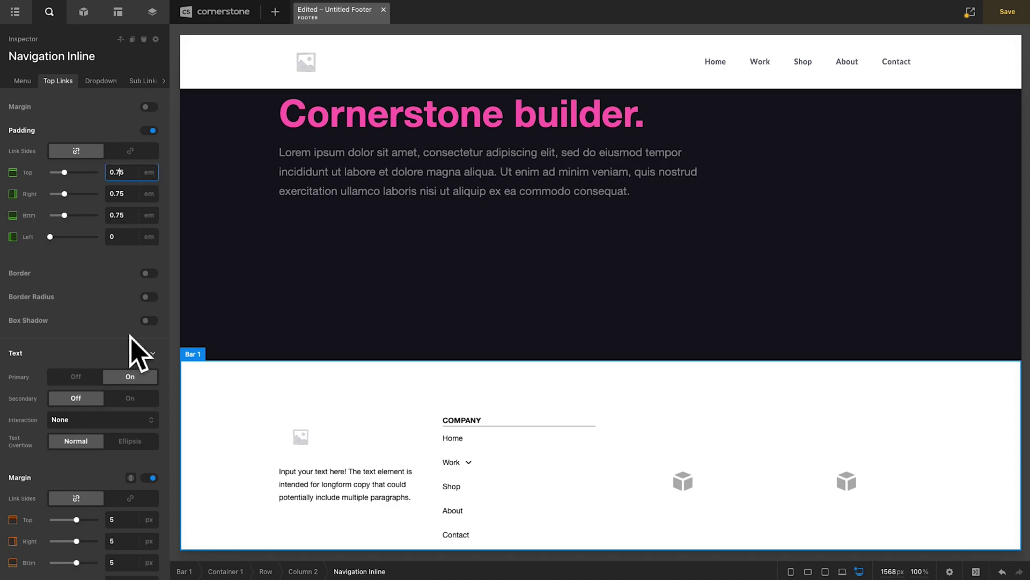
key(ctrl+a)
text(0.25)
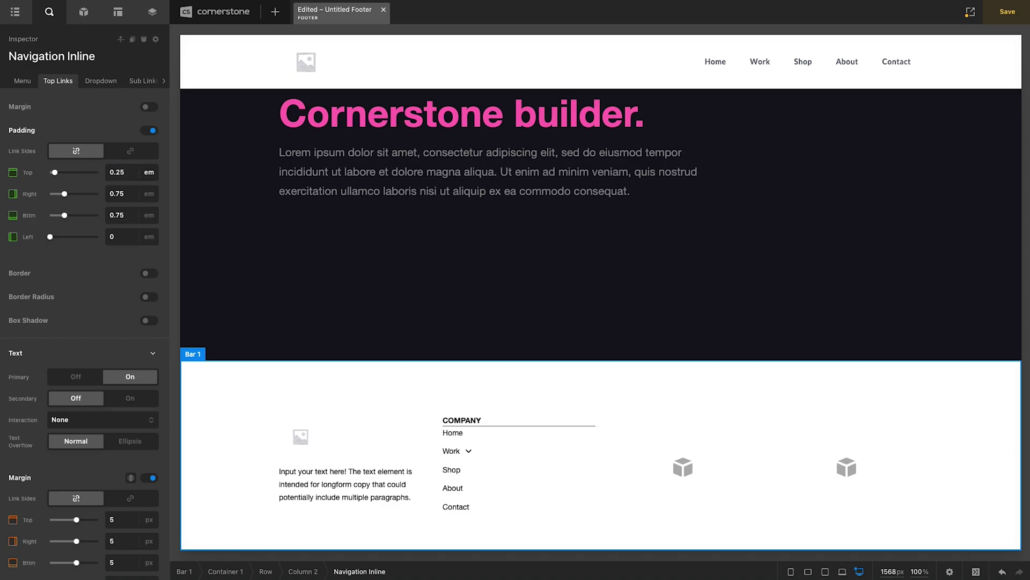
click(119, 193)
text(.2)
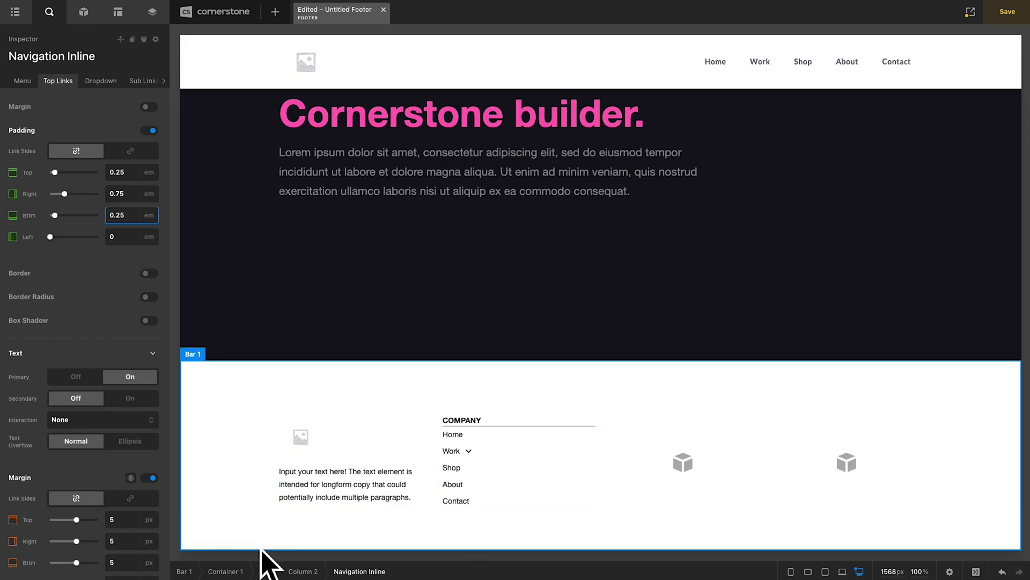
Switch the COMPANY link list to the Sample (No Dropdowns) menu so Work has no submenu
mouse_move(478, 473)
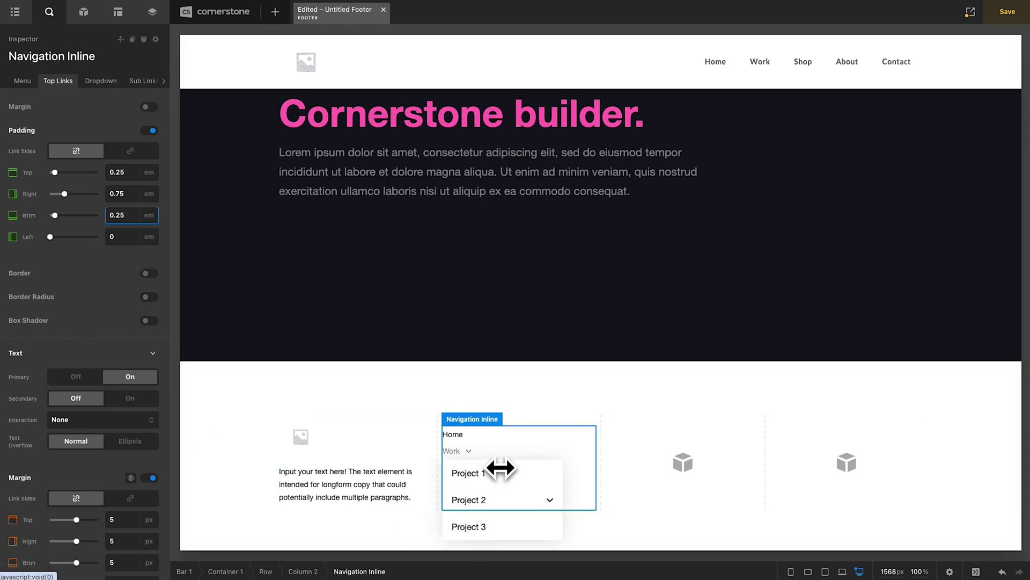
click(22, 84)
click(81, 123)
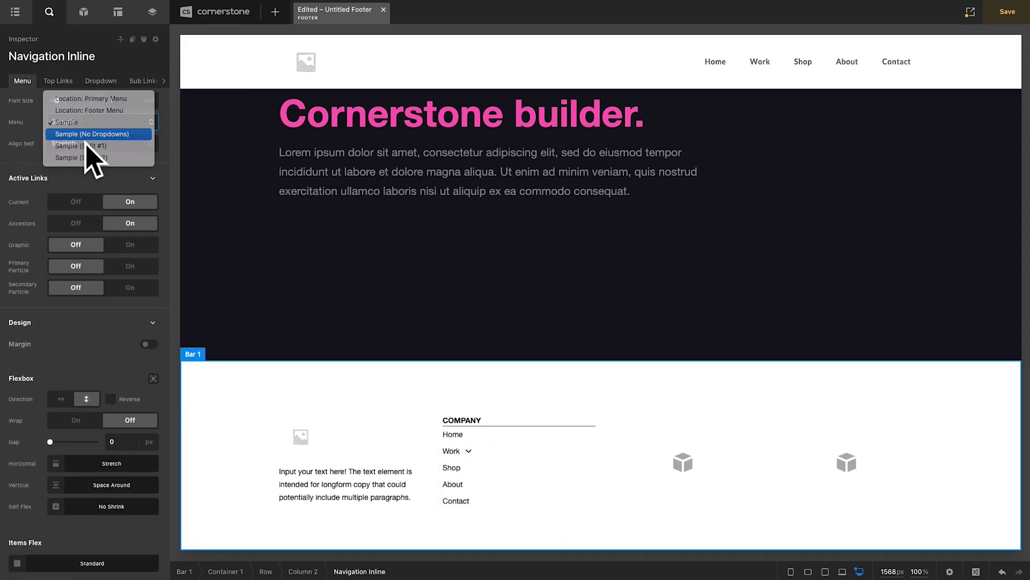
click(86, 137)
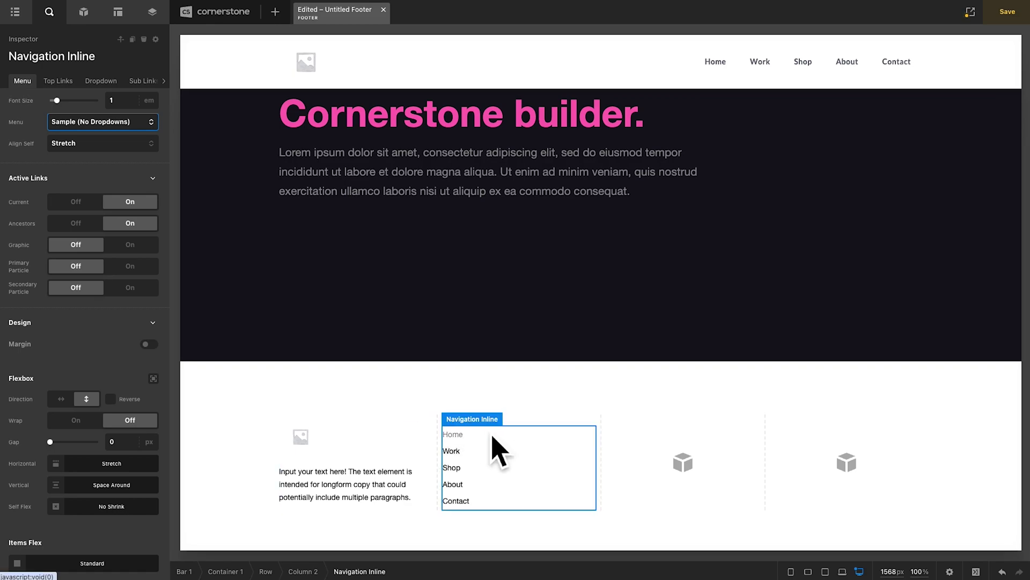
Try flexbox layout with a gap on the menu column, then switch it back off
click(301, 571)
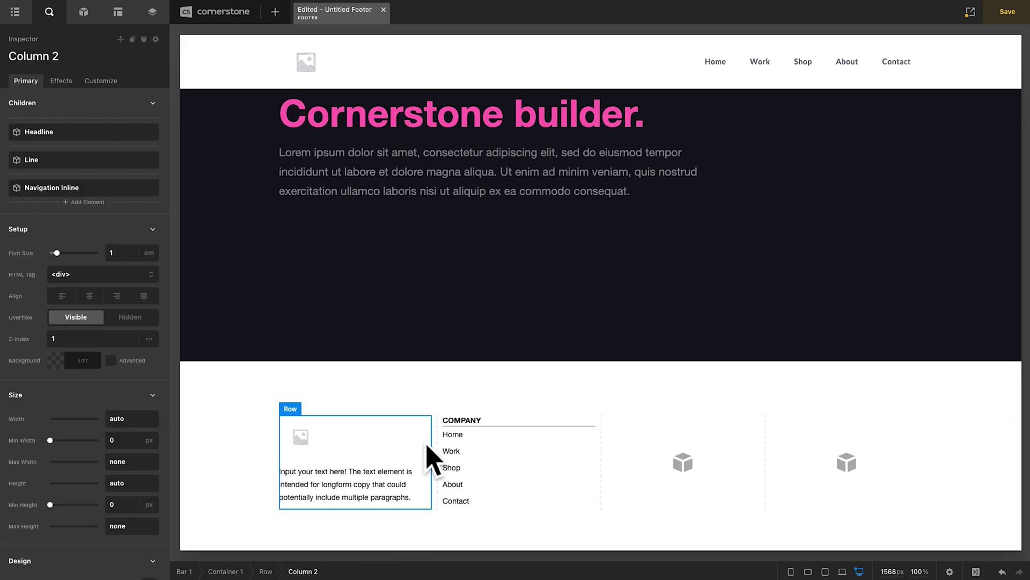
scroll(149, 456, down, 4)
click(149, 393)
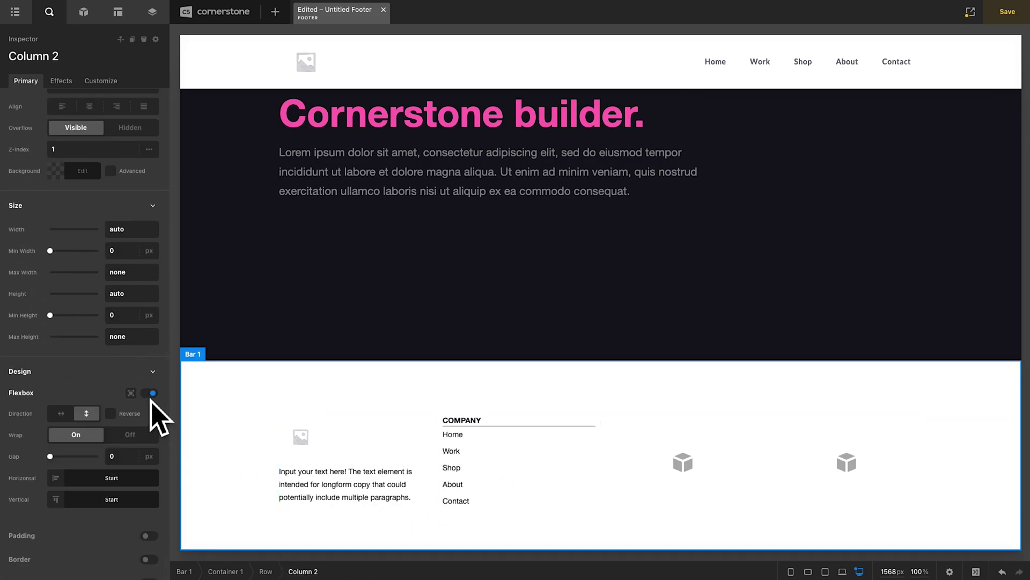
click(114, 456)
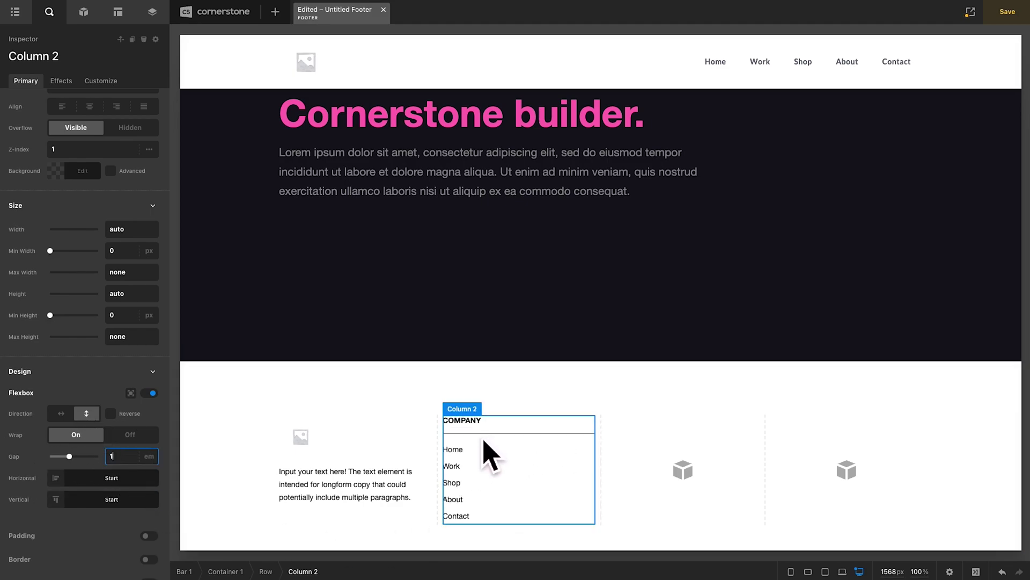
click(152, 393)
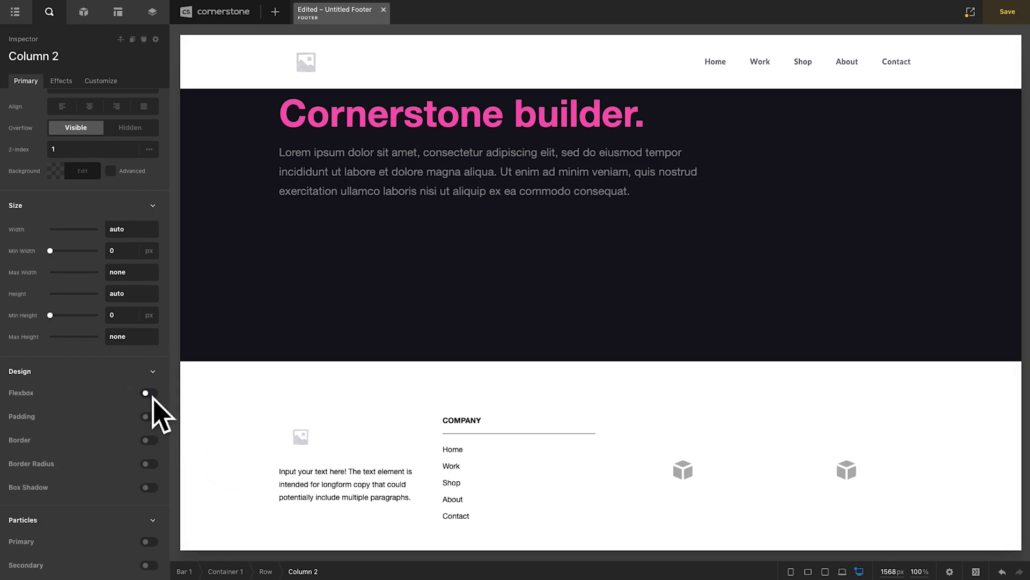
click(511, 453)
click(307, 571)
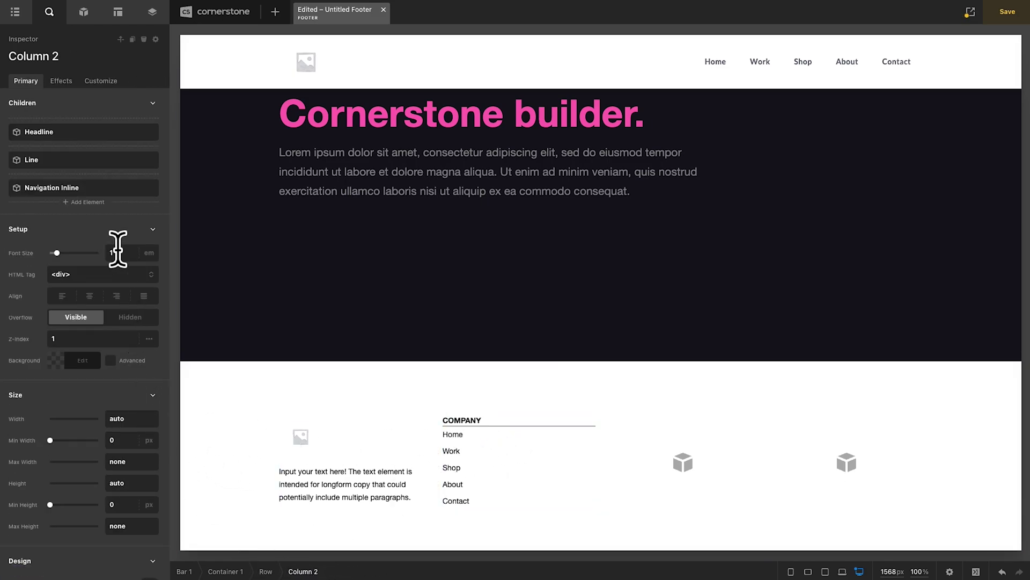
Give the divider line under COMPANY a 1em bottom margin
click(129, 161)
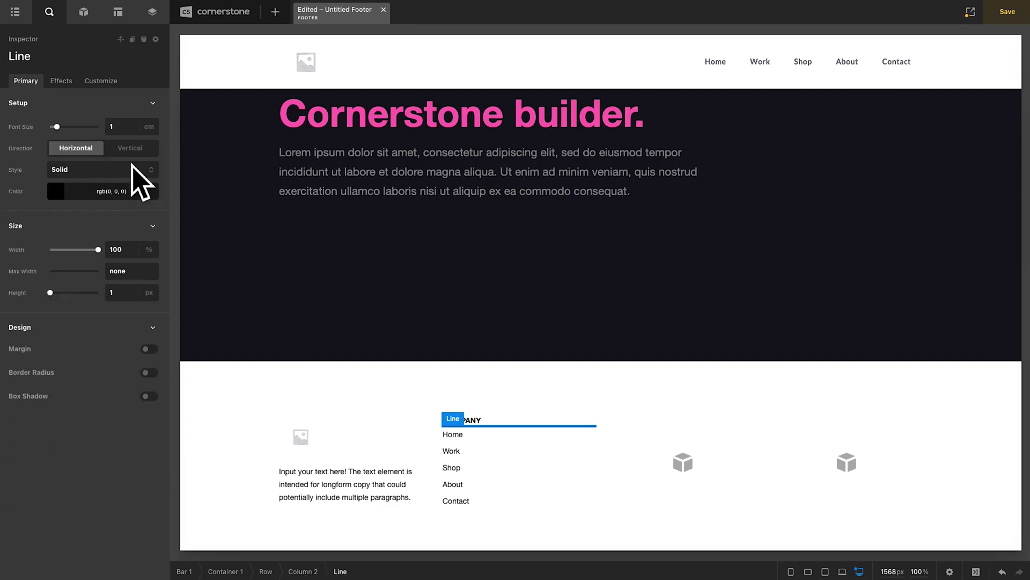
click(149, 349)
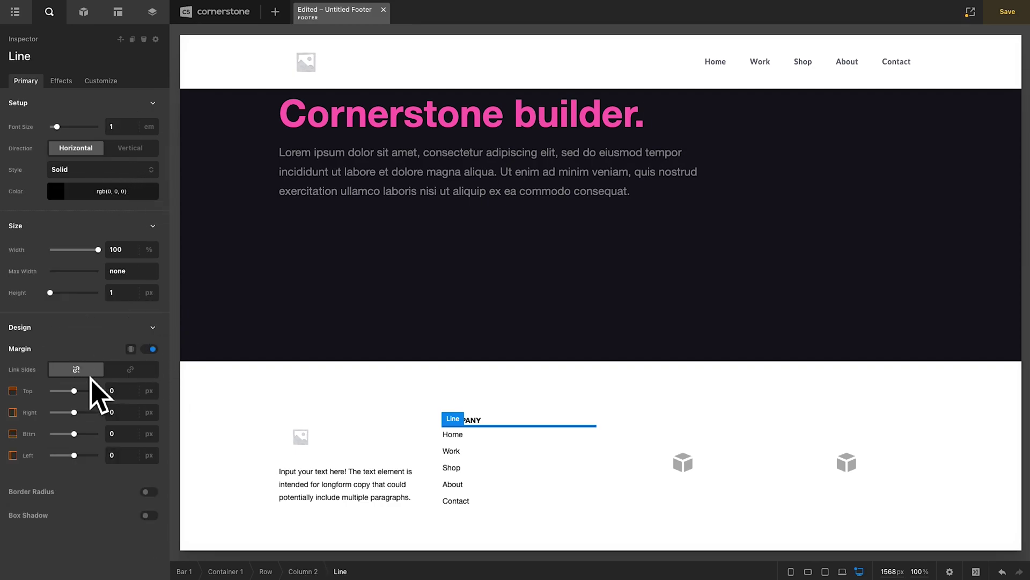
click(119, 433)
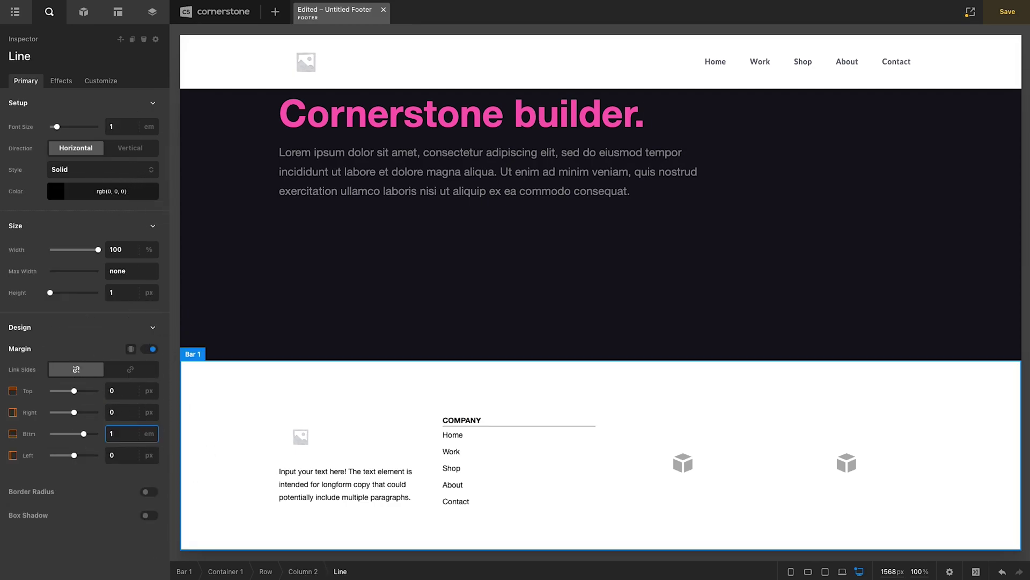
text(1)
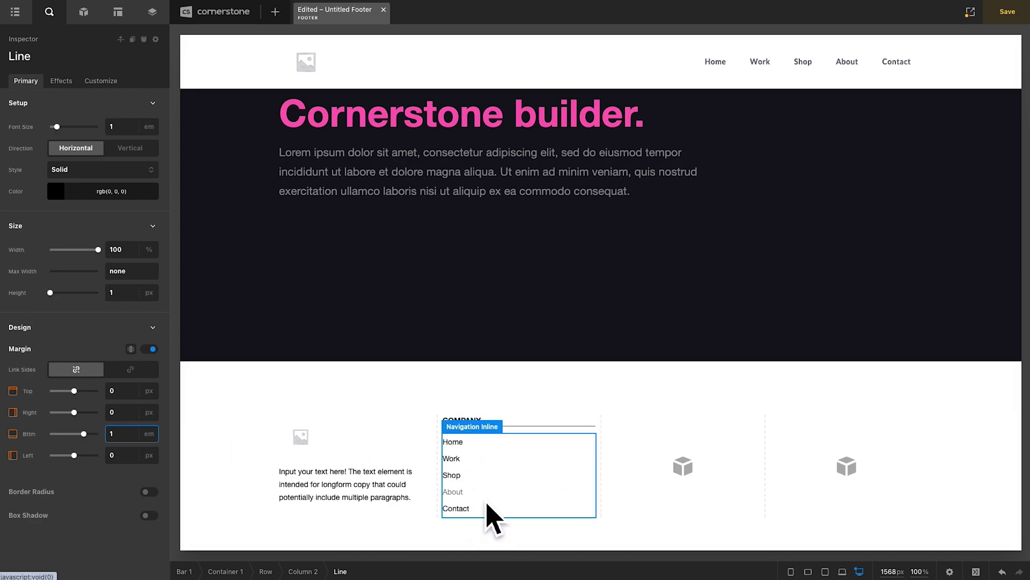
Make the footer links' hover colour fully opaque blue, rgb(0, 10, 255)
click(491, 483)
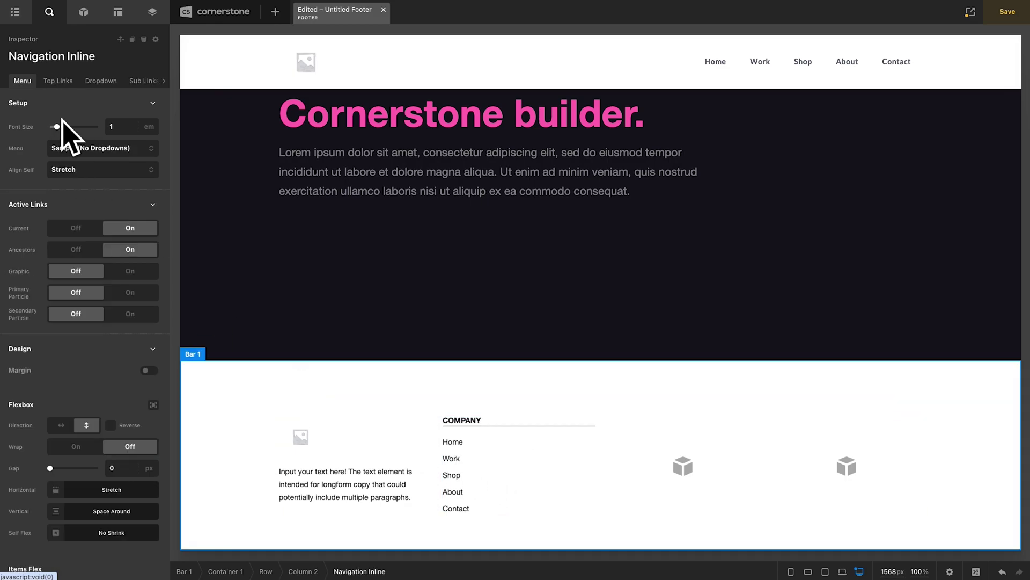
click(58, 80)
scroll(80, 161, down, 5)
scroll(81, 177, down, 5)
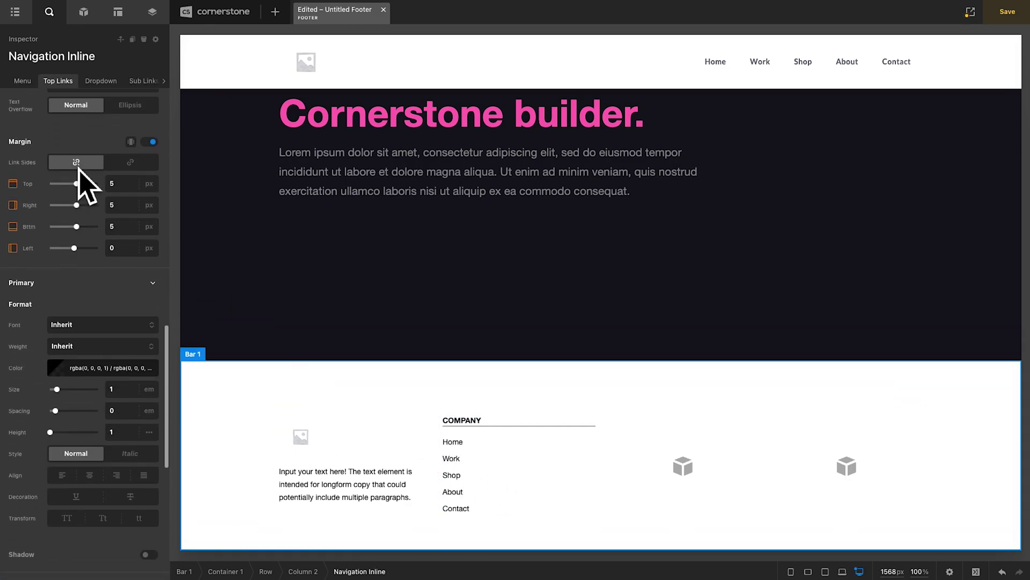
click(83, 373)
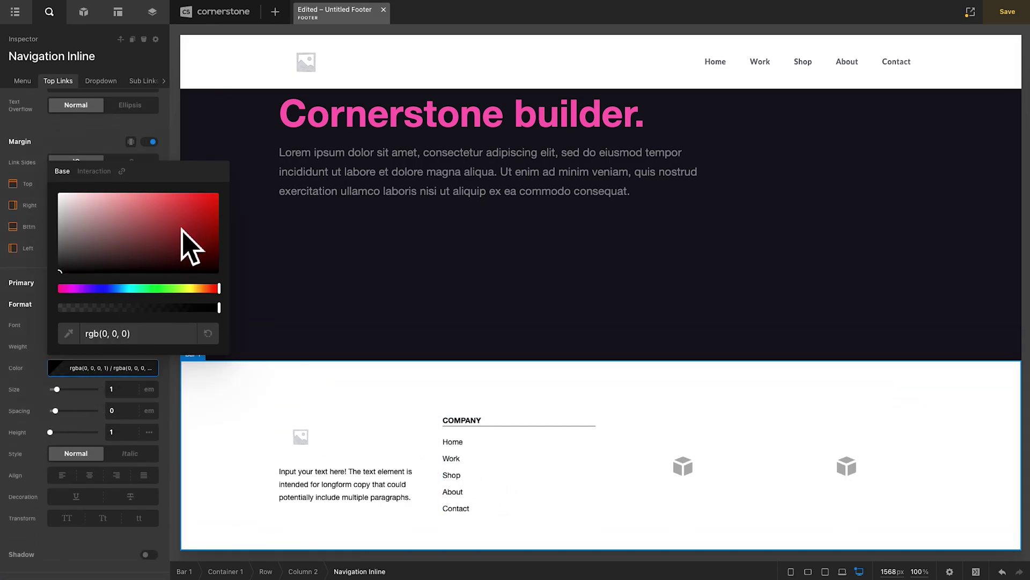
click(94, 170)
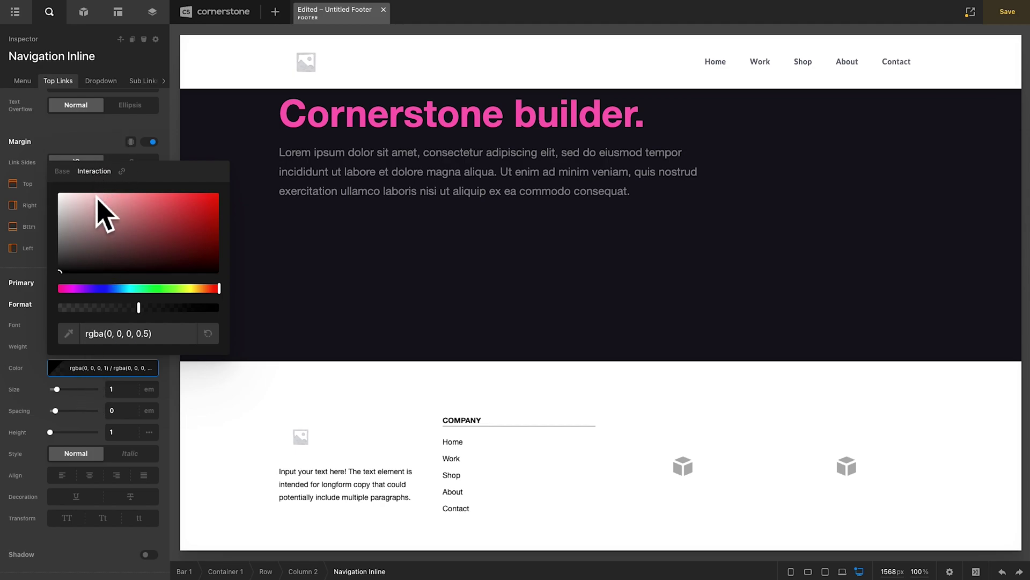
click(113, 288)
drag(138, 308, 212, 338)
Duplicate the COMPANY heading, divider and link list into the third column
click(534, 490)
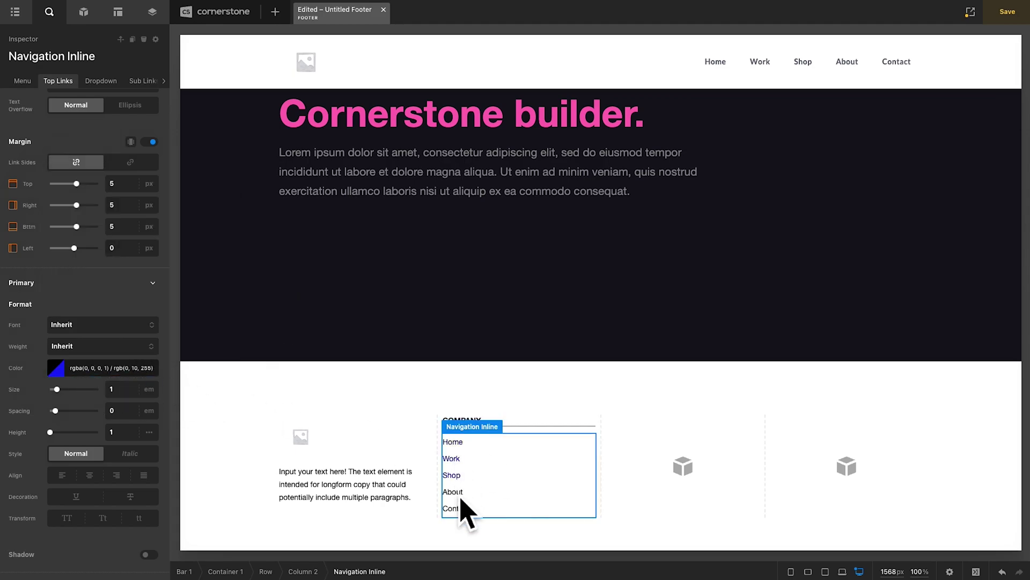
click(463, 439)
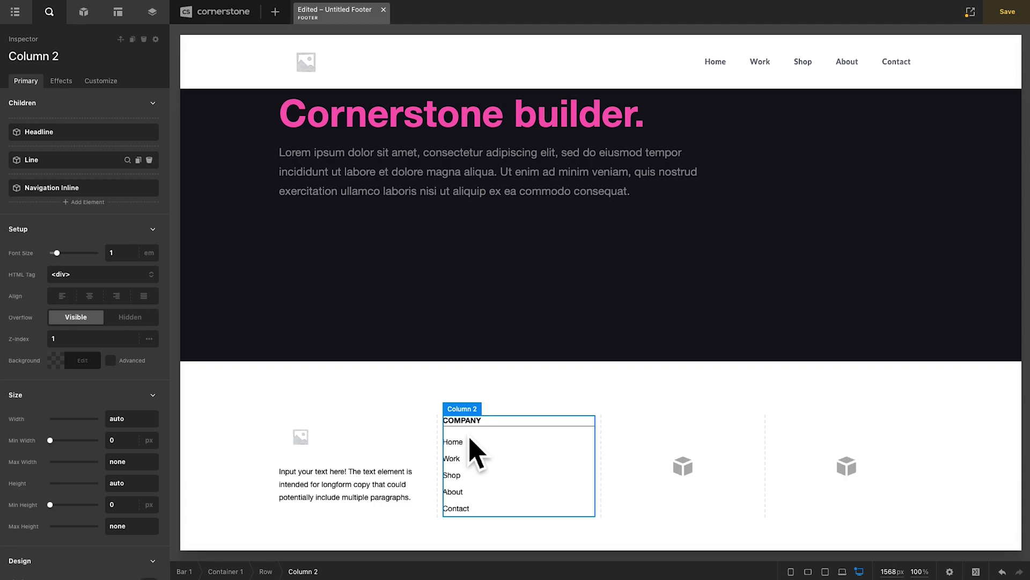
drag(476, 453, 644, 453)
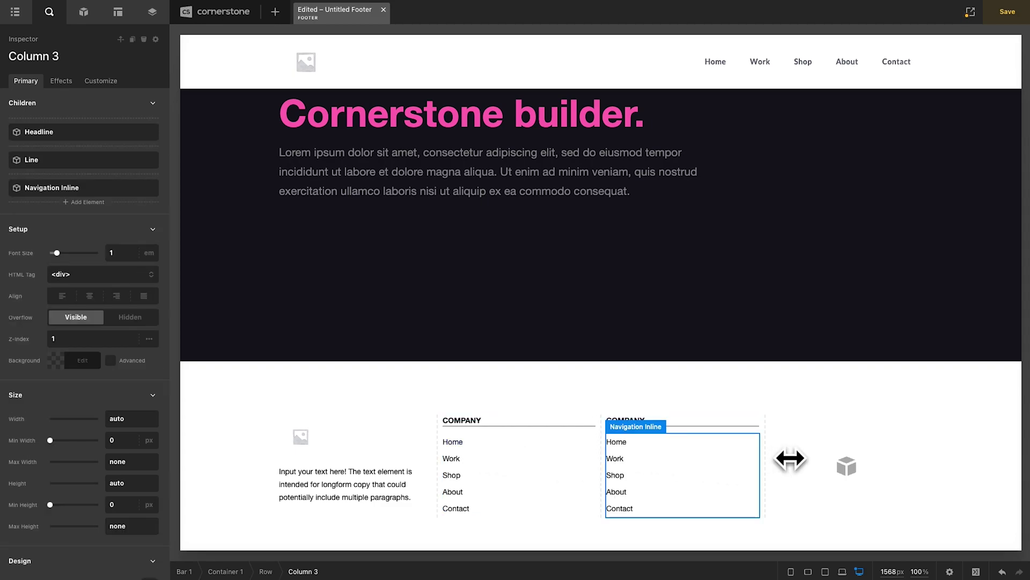
Copy the link block into Column 4 and retitle Columns 3 and 4 PRODUCTS and CONTACT
drag(790, 458, 832, 460)
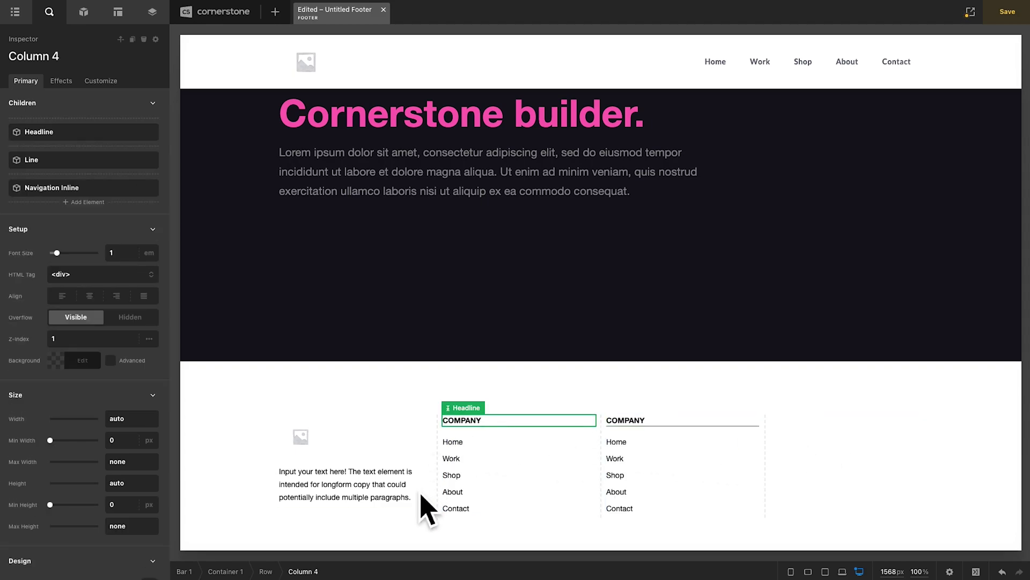
click(631, 422)
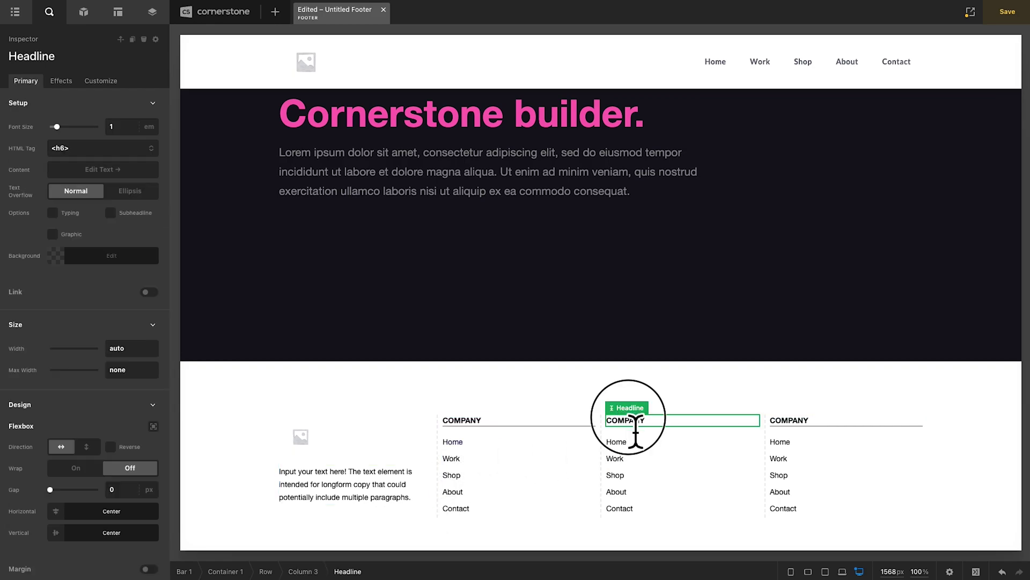
click(635, 424)
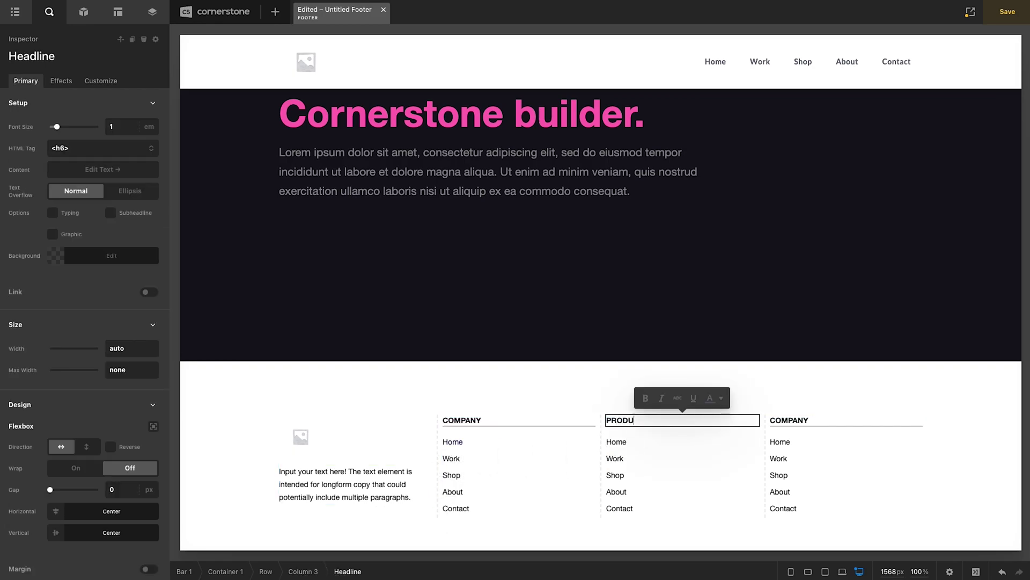
click(794, 421)
click(796, 423)
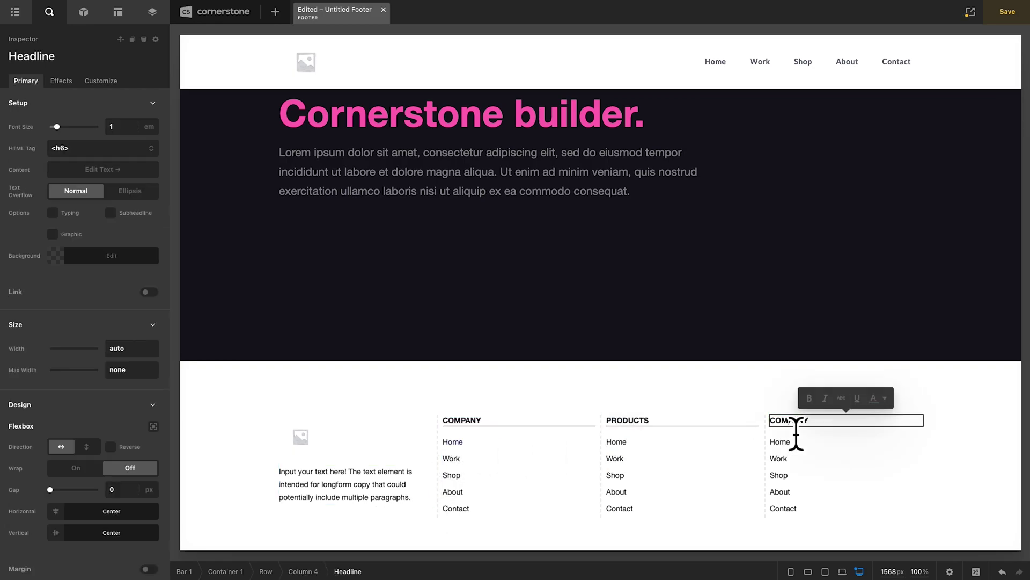
click(426, 421)
scroll(421, 444, down, 1)
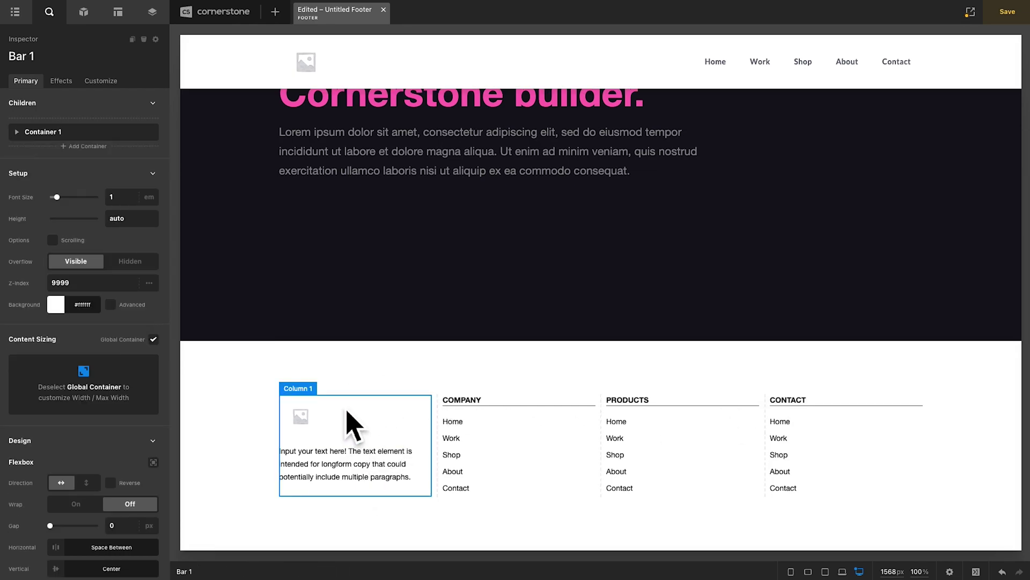
Place a Div under Column 1's text with wrapping flexbox layout and a 1em gap
click(83, 12)
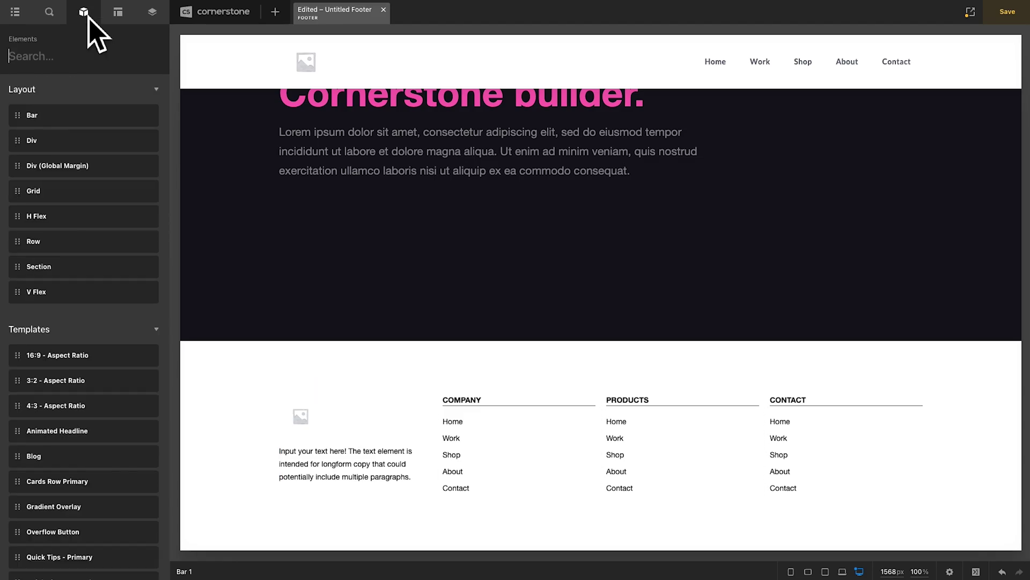
text(d)
mouse_move(66, 133)
mouse_down()
mouse_move(243, 517)
mouse_move(342, 499)
mouse_move(339, 514)
mouse_up()
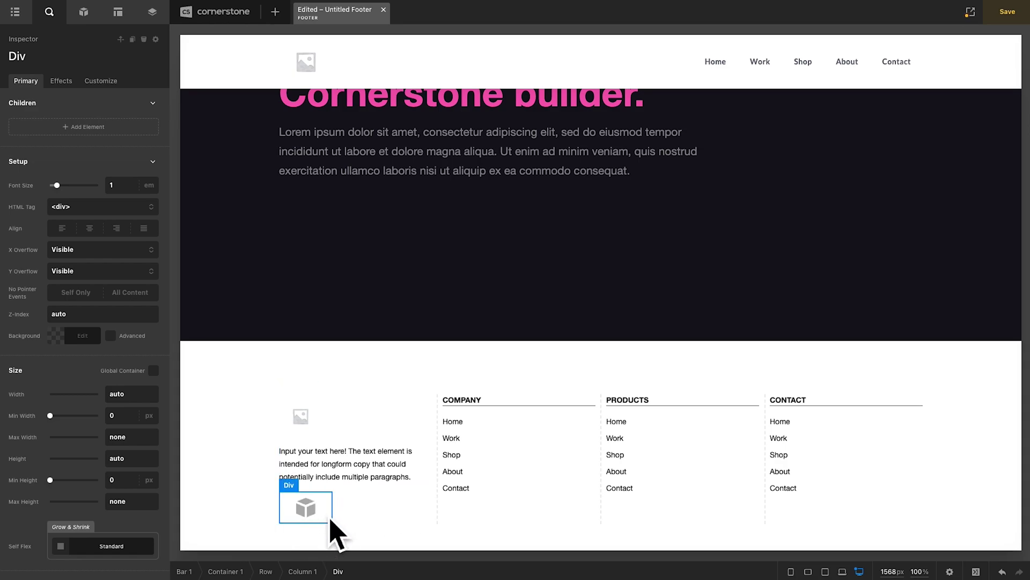
scroll(81, 494, down, 6)
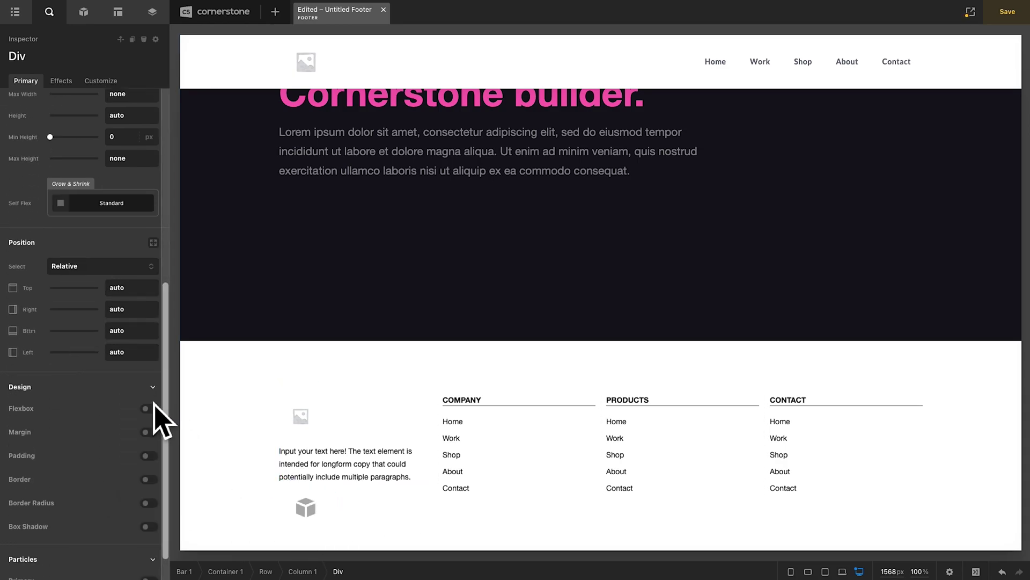
click(149, 408)
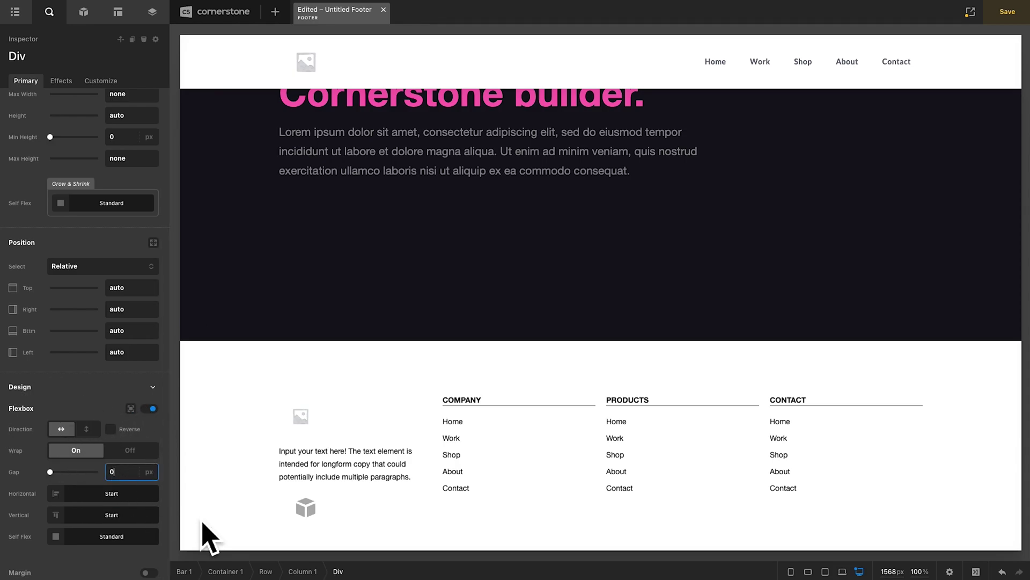
key(ctrl+a)
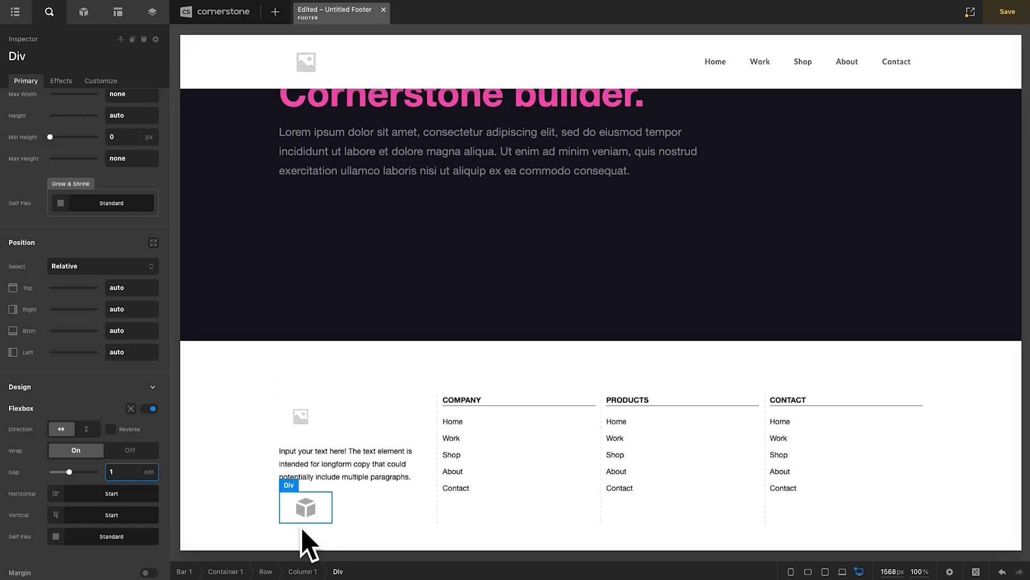
Add a Social element to Column 1's Div and duplicate it into four icons
click(83, 12)
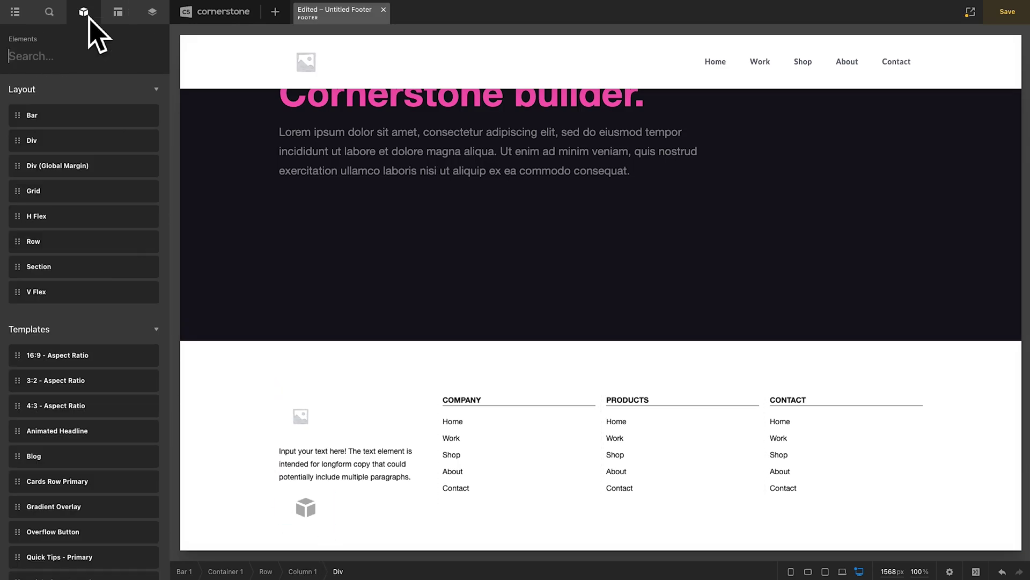
text(social)
drag(62, 131, 191, 561)
drag(327, 570, 328, 519)
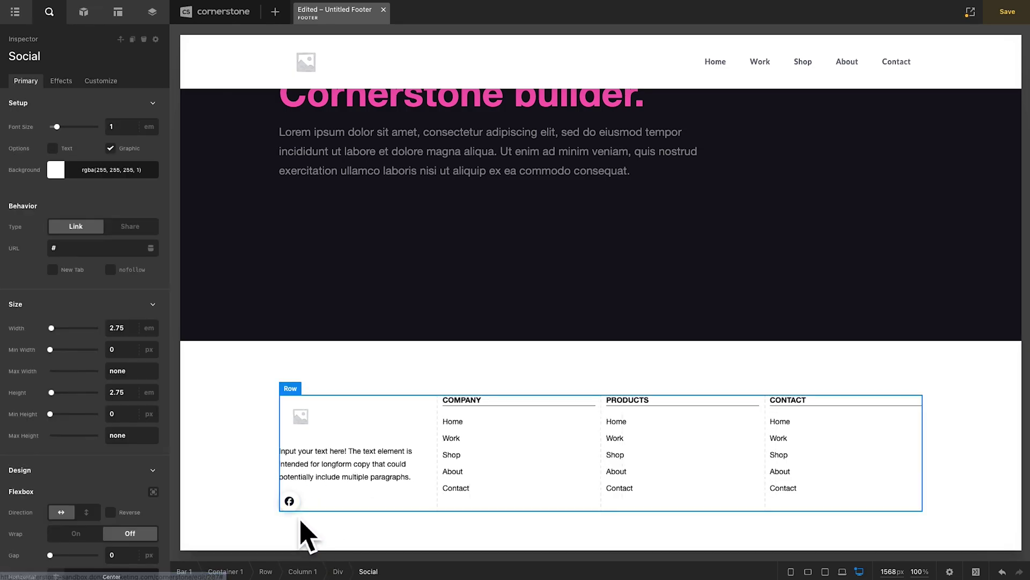
click(133, 40)
click(132, 40)
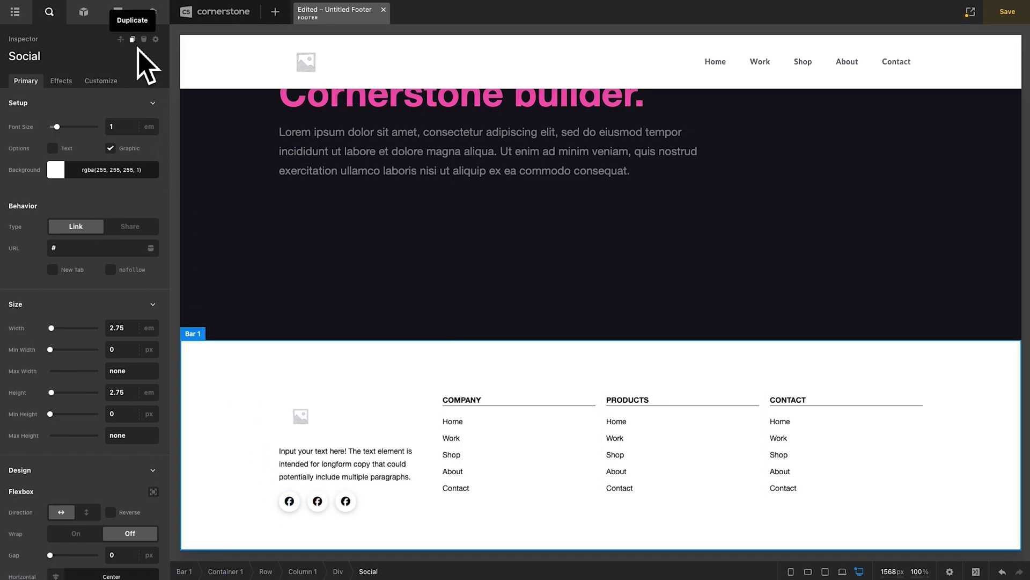
click(133, 40)
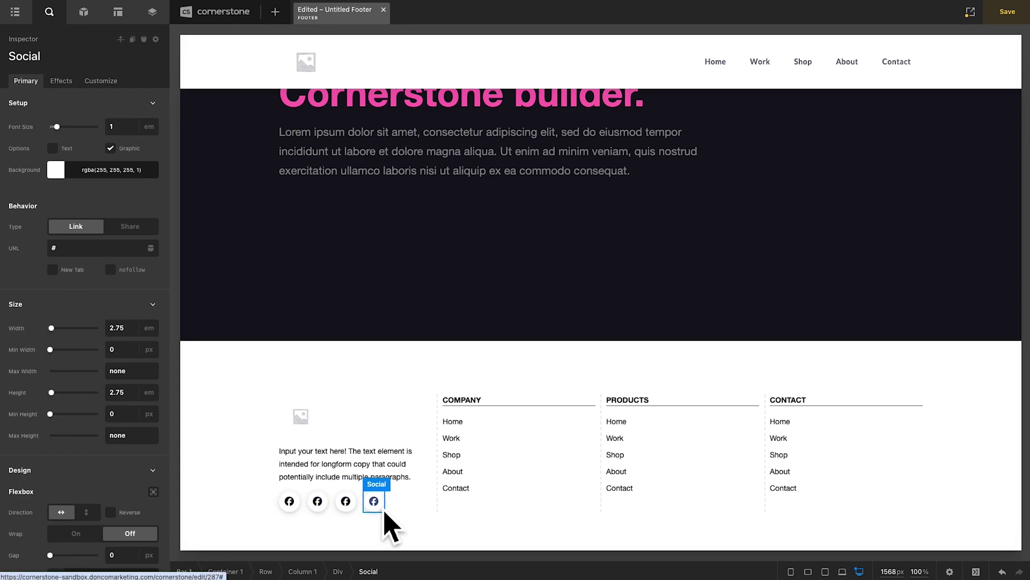
Change the second social icon to the Instagram brand icon
click(319, 501)
scroll(102, 386, down, 10)
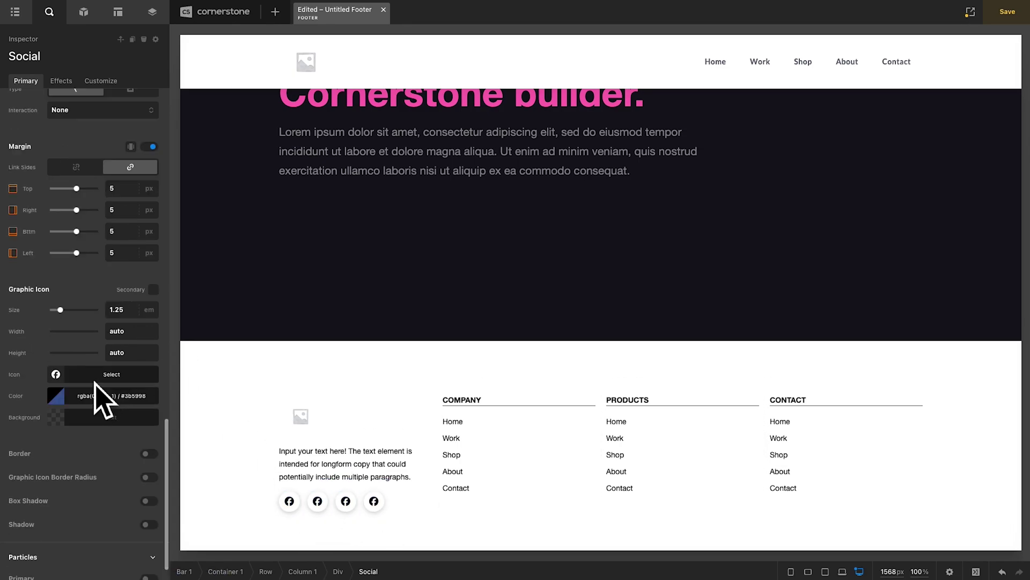
click(105, 374)
click(200, 189)
click(204, 226)
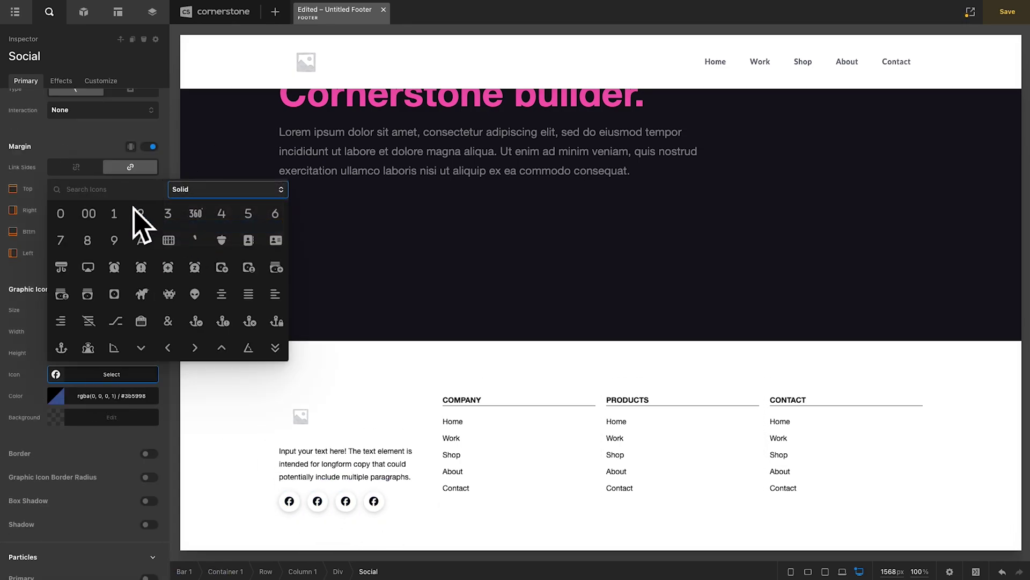
text(insta)
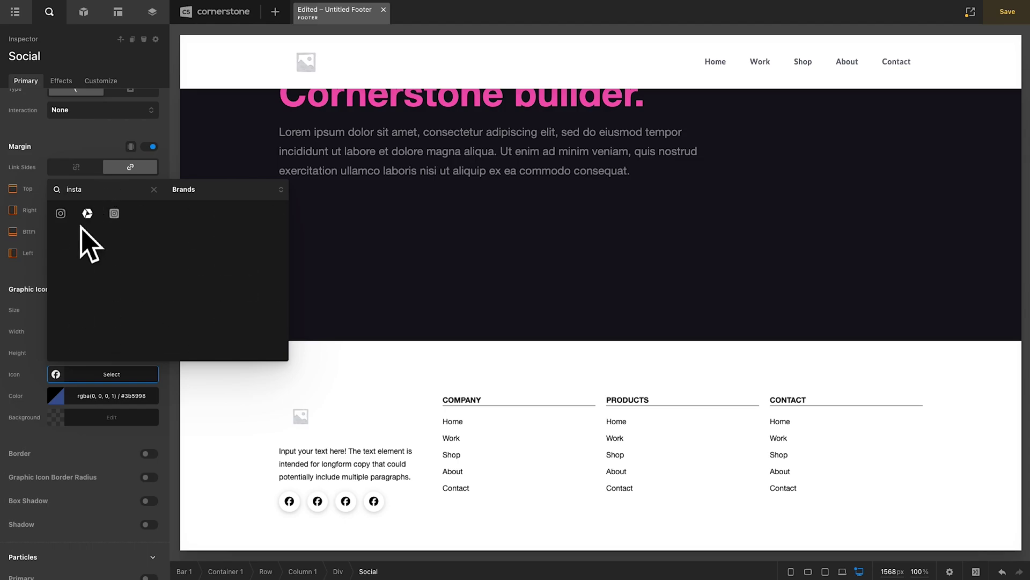
click(61, 213)
Set the third and fourth social icons to LinkedIn and YouTube
scroll(107, 386, down, 2)
click(110, 338)
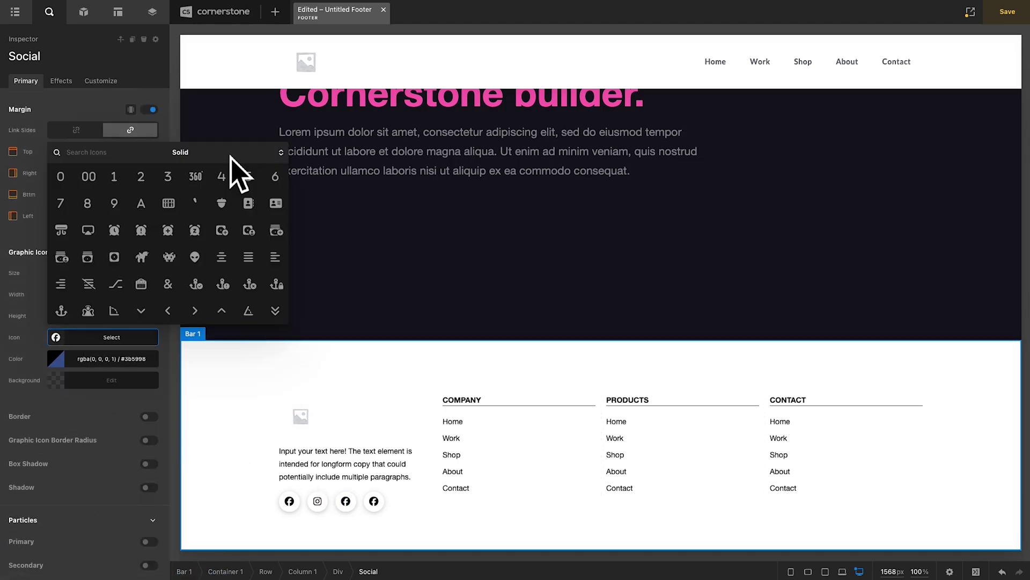
click(229, 154)
click(215, 184)
text(linked)
click(62, 177)
click(375, 500)
scroll(107, 376, down, 10)
click(91, 337)
click(102, 196)
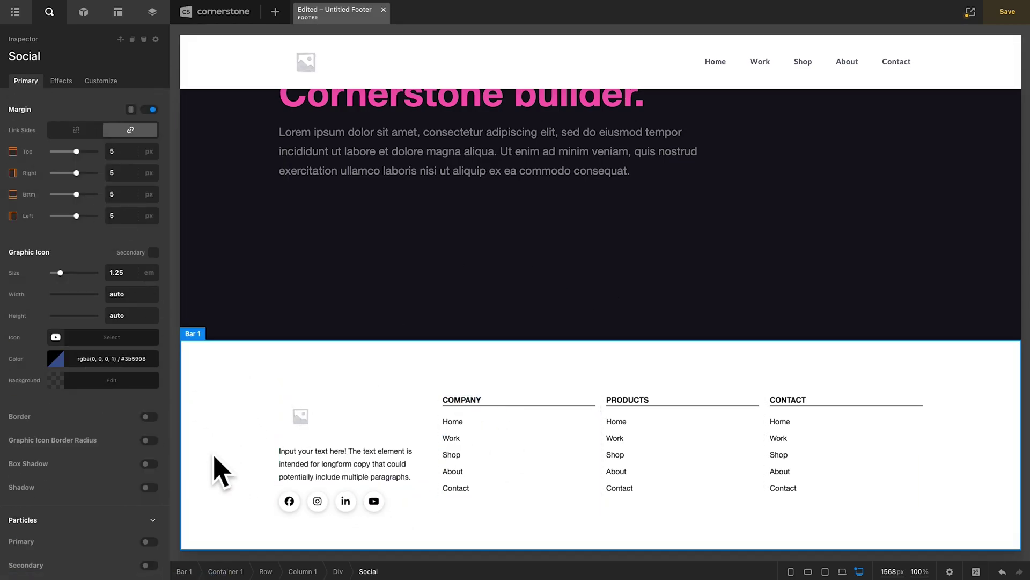
Preview the footer bar at 1200px and 979px widths to check the column overflow
click(214, 456)
scroll(537, 520, down, 1)
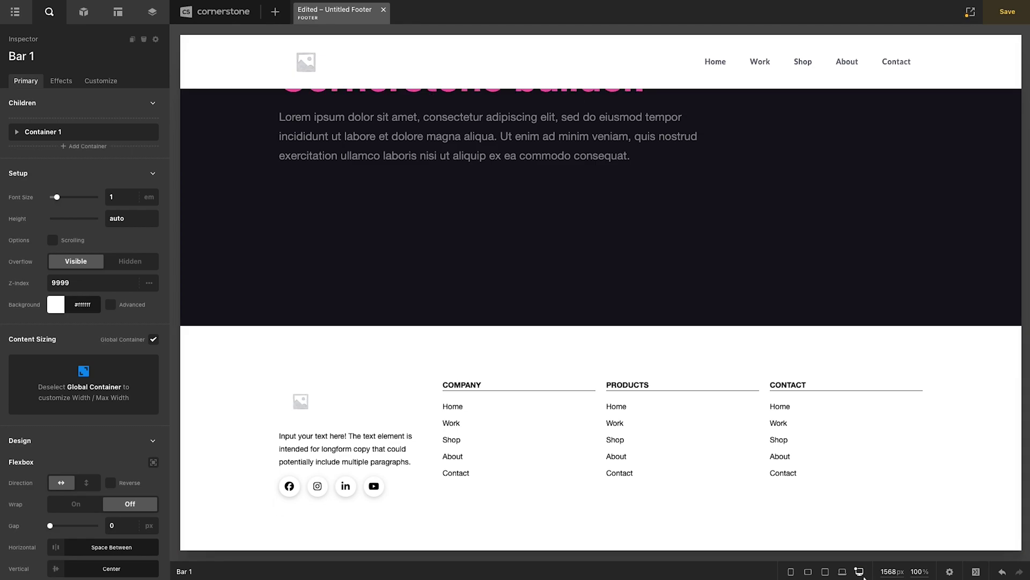
click(861, 574)
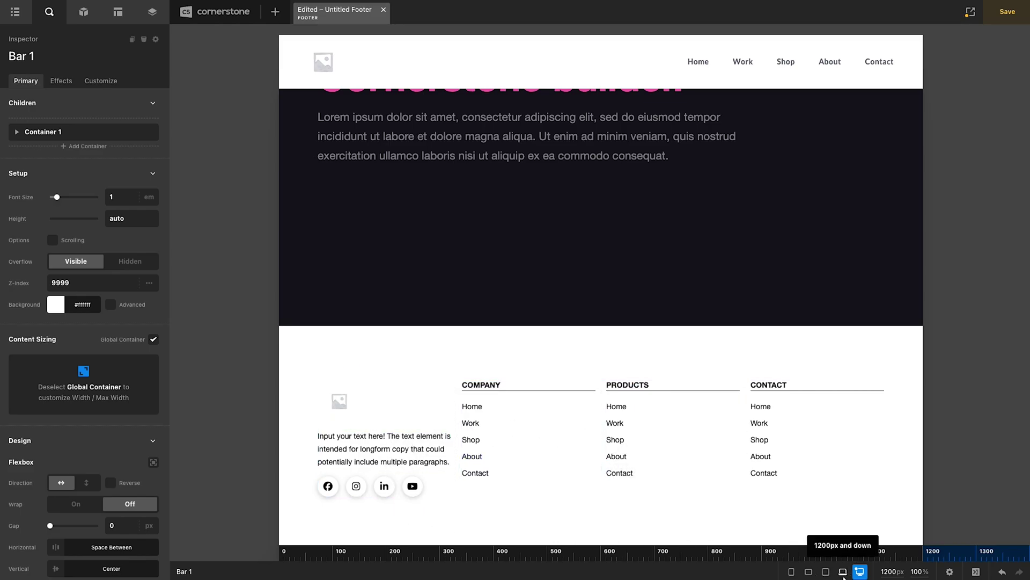
click(843, 572)
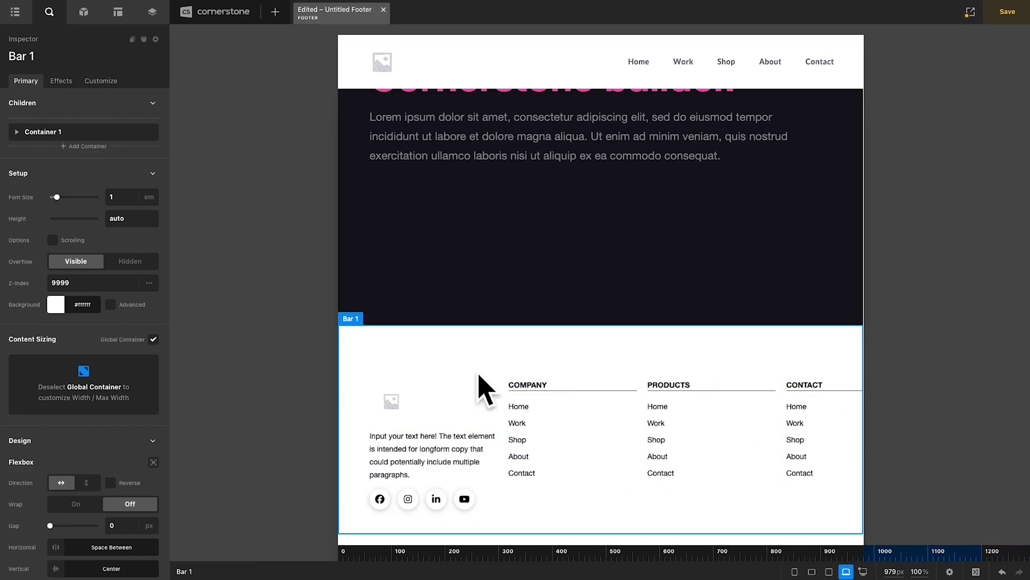
Set Container 1's Self Flex to Standard and width to 100%, rechecking at 979px
click(504, 394)
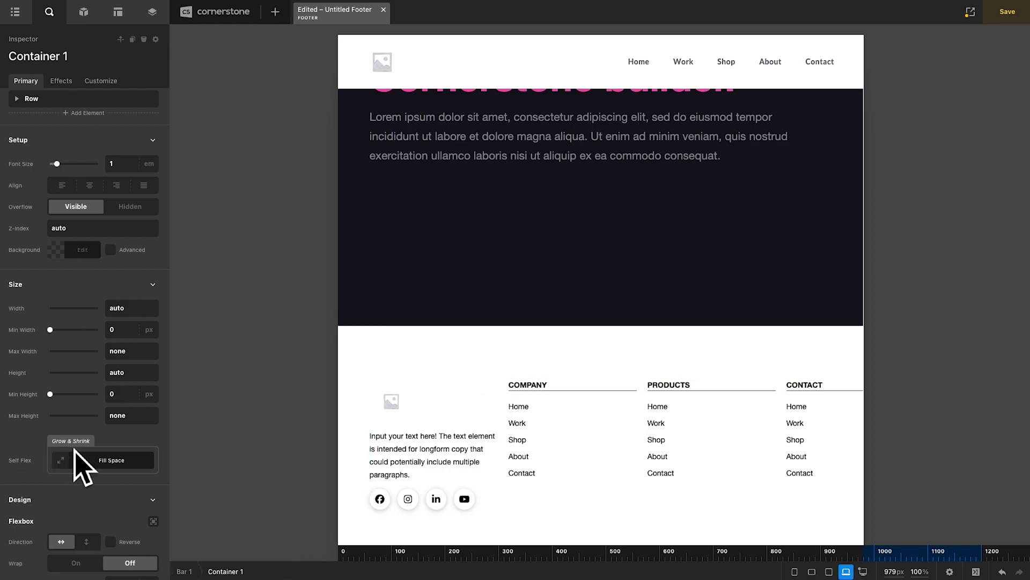
click(104, 464)
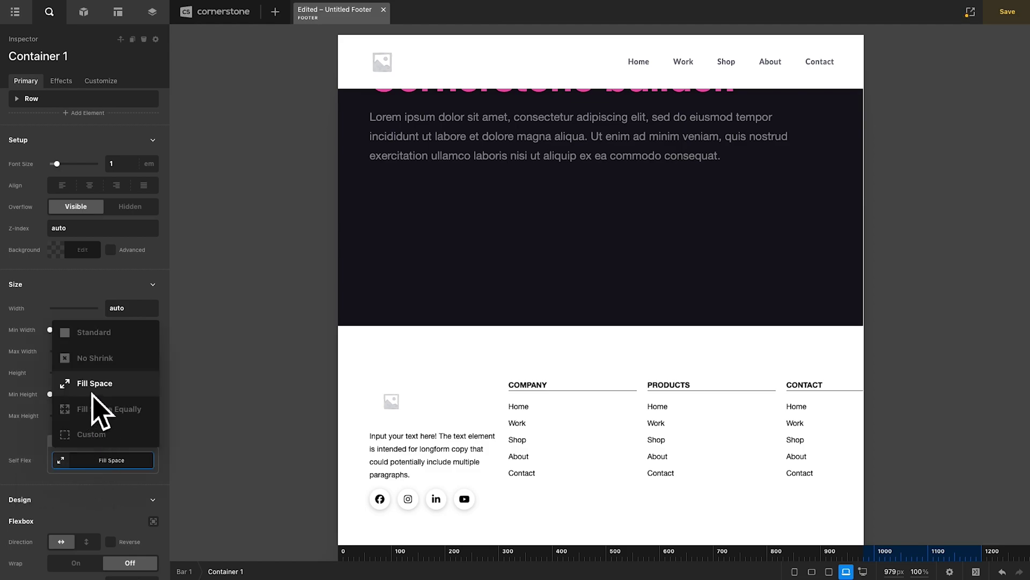
click(89, 334)
click(96, 459)
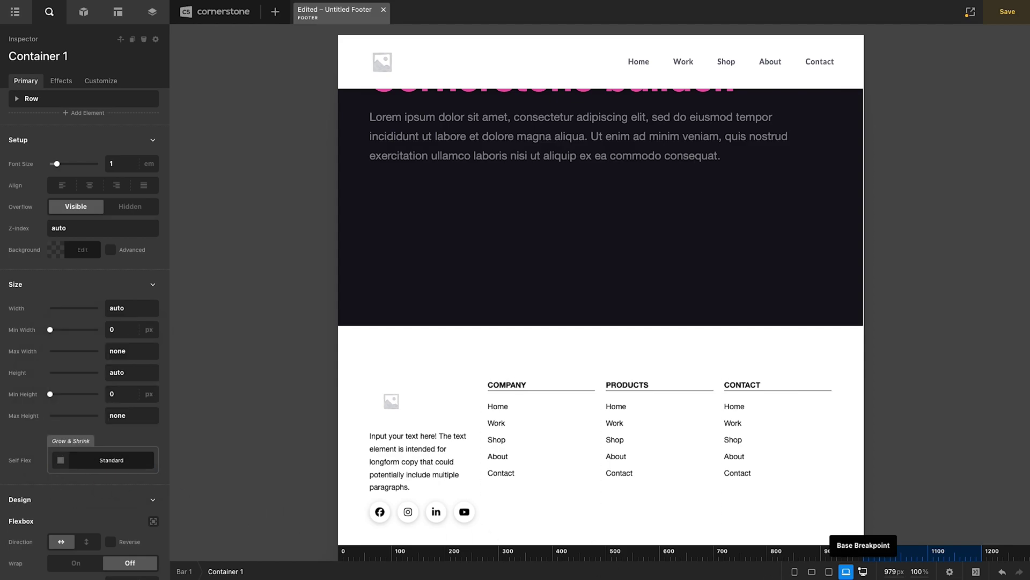
click(863, 571)
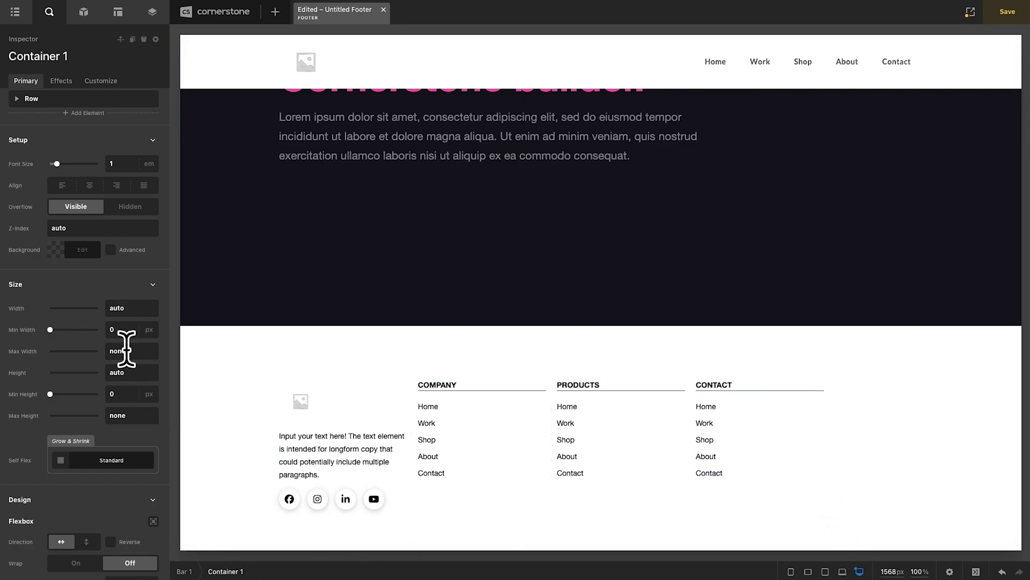
click(115, 309)
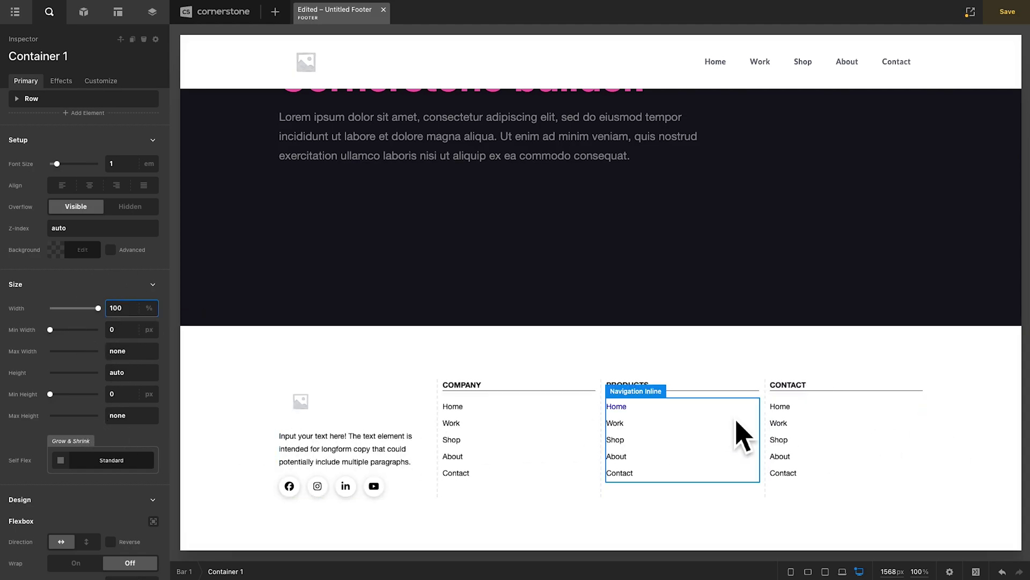
click(844, 572)
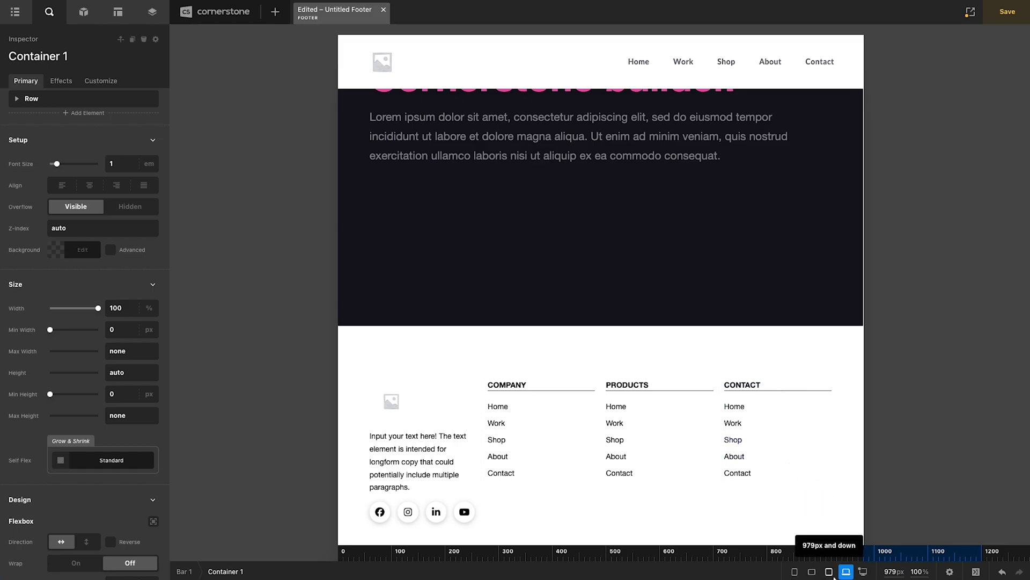
At the 767px tablet breakpoint, switch the footer row to a two-column layout
click(829, 572)
scroll(671, 480, down, 2)
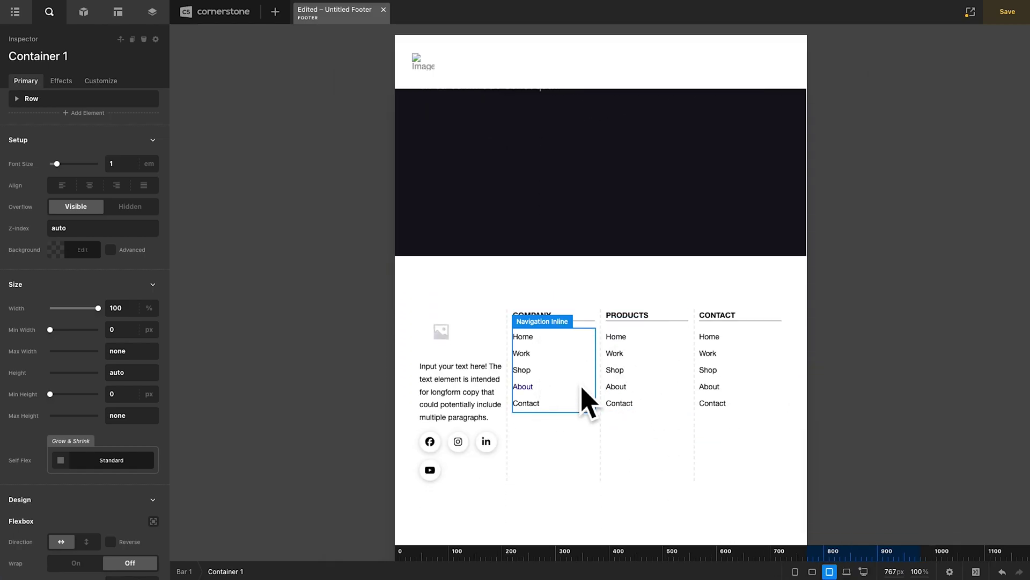
click(602, 313)
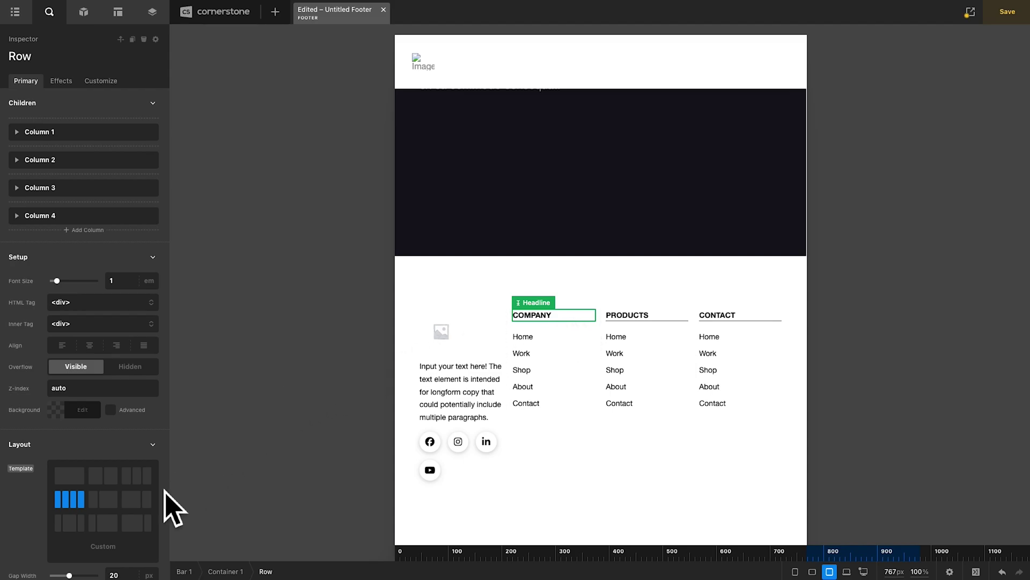
click(110, 480)
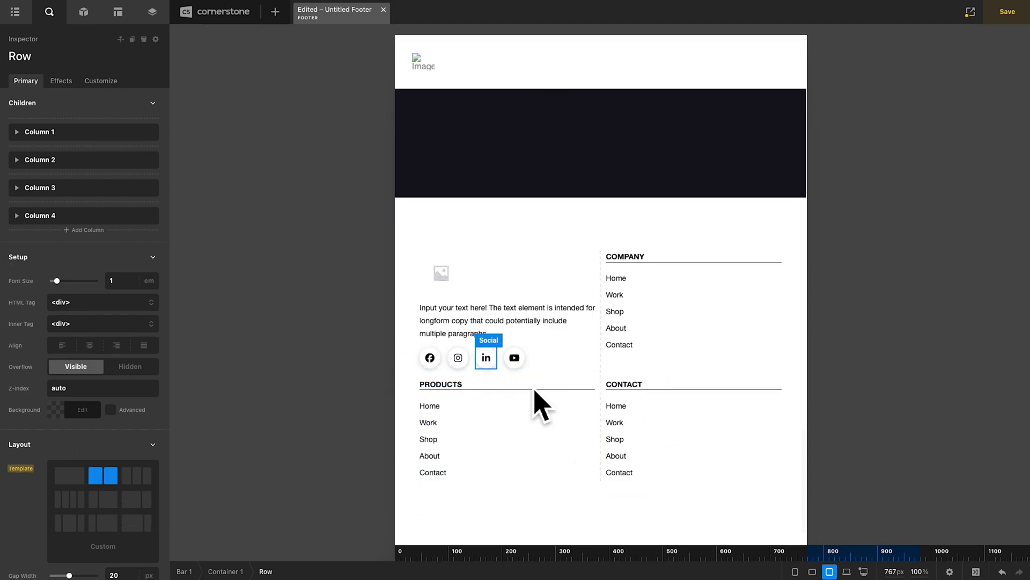
Preview the footer at 480px and then 320px, scrolling to check the stacked columns
click(812, 571)
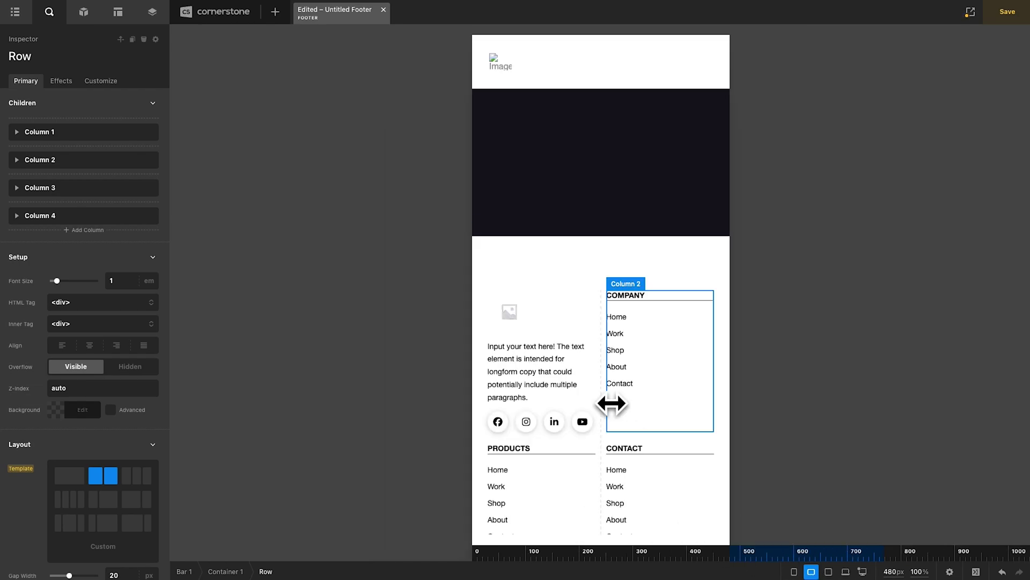
scroll(612, 407, down, 2)
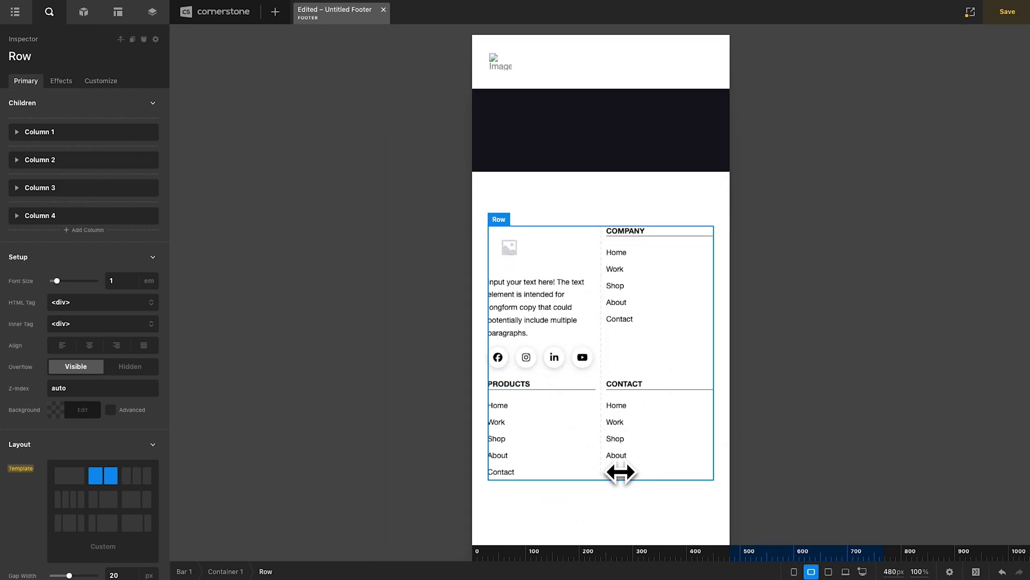
click(794, 571)
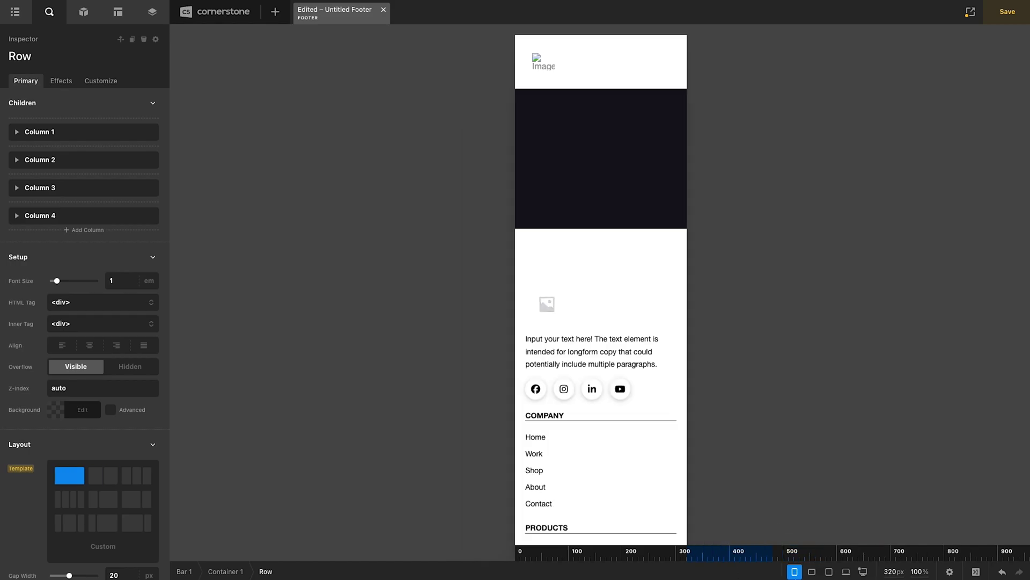
scroll(646, 478, down, 6)
scroll(643, 494, up, 2)
scroll(643, 494, down, 6)
scroll(642, 494, up, 6)
scroll(643, 494, down, 2)
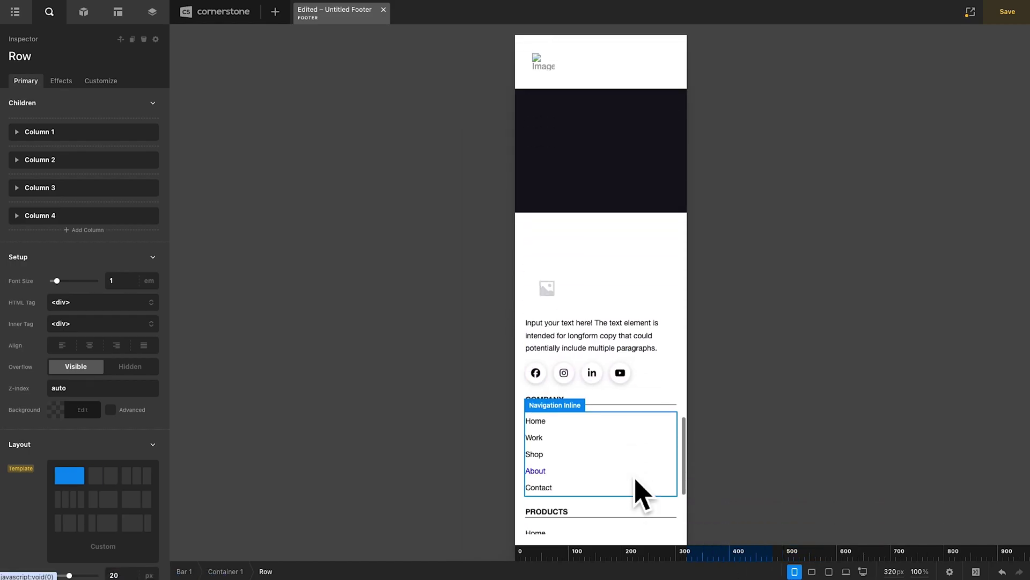
Set the social icons Div's flex direction to vertical at the smallest breakpoint
click(556, 389)
scroll(53, 443, down, 1)
scroll(51, 441, down, 8)
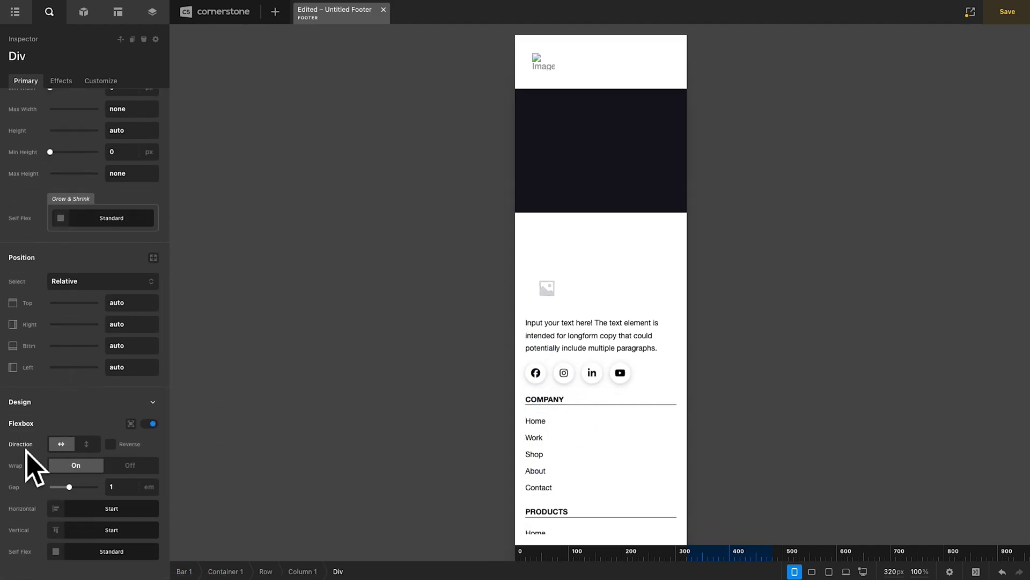
click(23, 451)
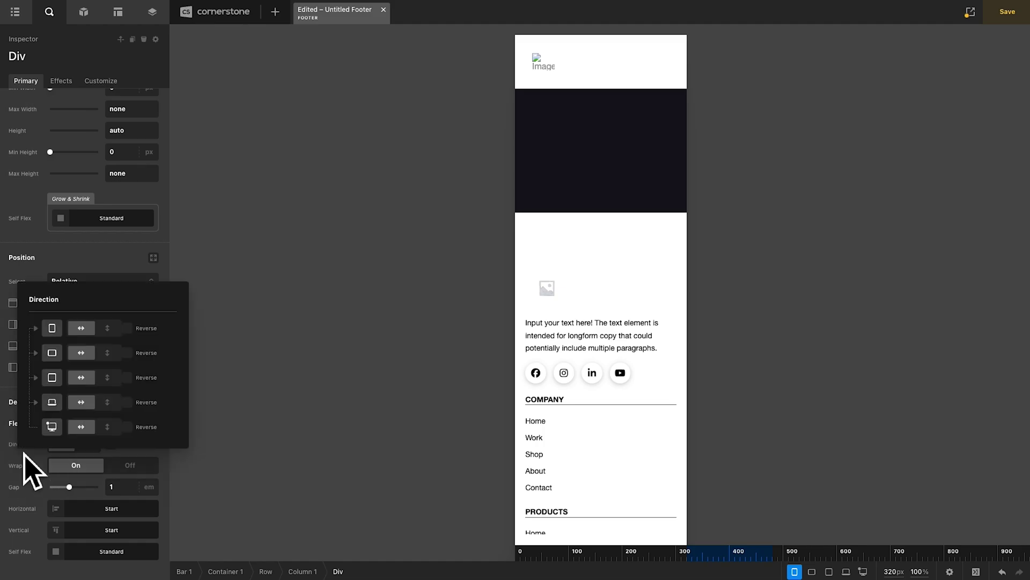
click(108, 328)
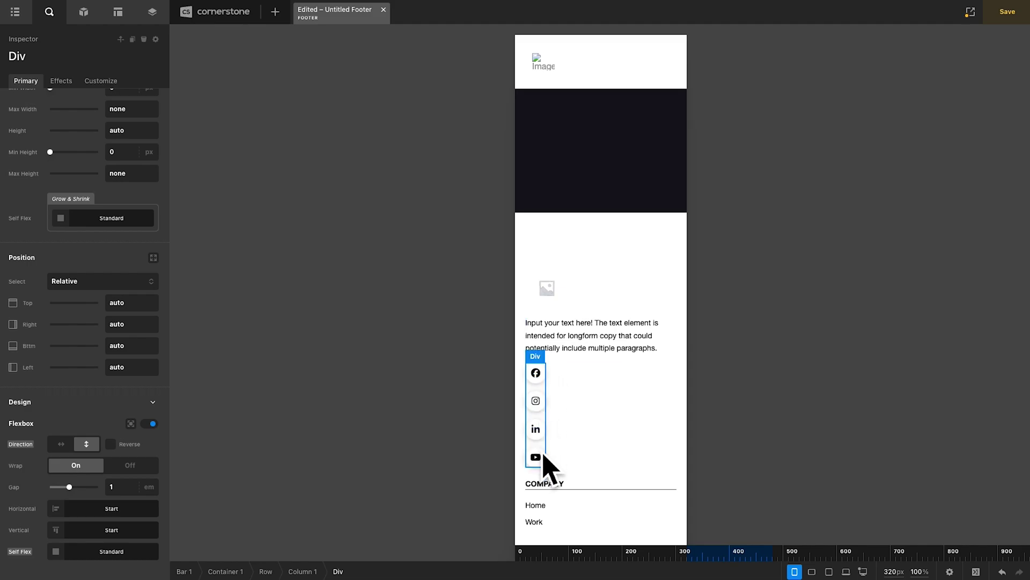
Step the preview back up to desktop width and select the footer bar, Bar 1
click(811, 571)
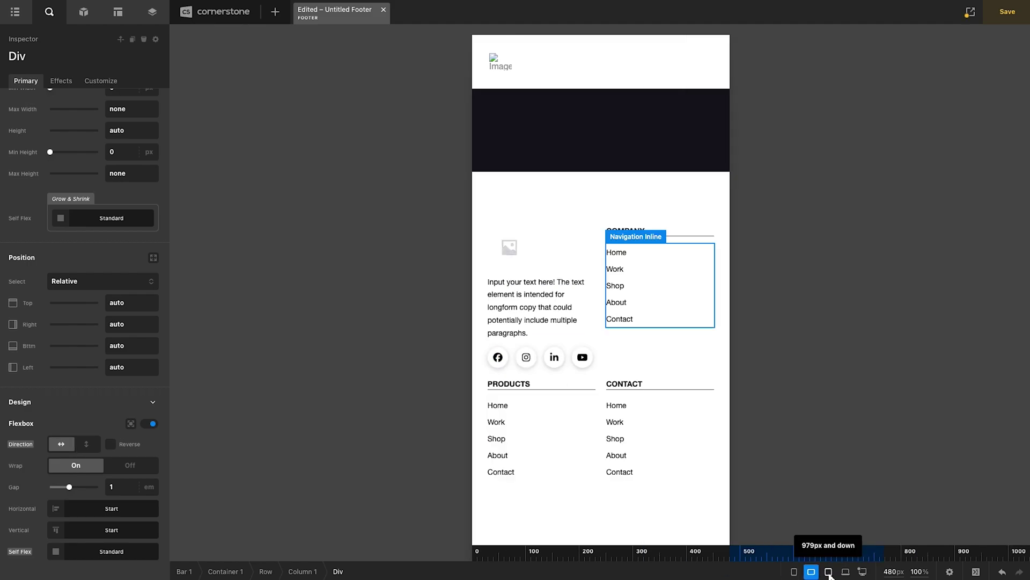
click(829, 572)
click(846, 571)
click(863, 571)
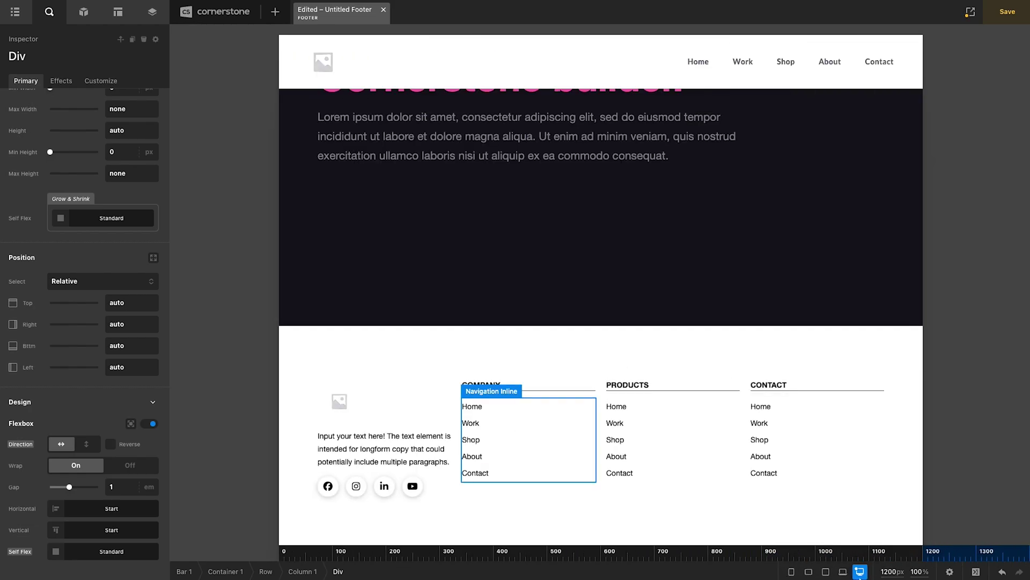
scroll(771, 449, down, 1)
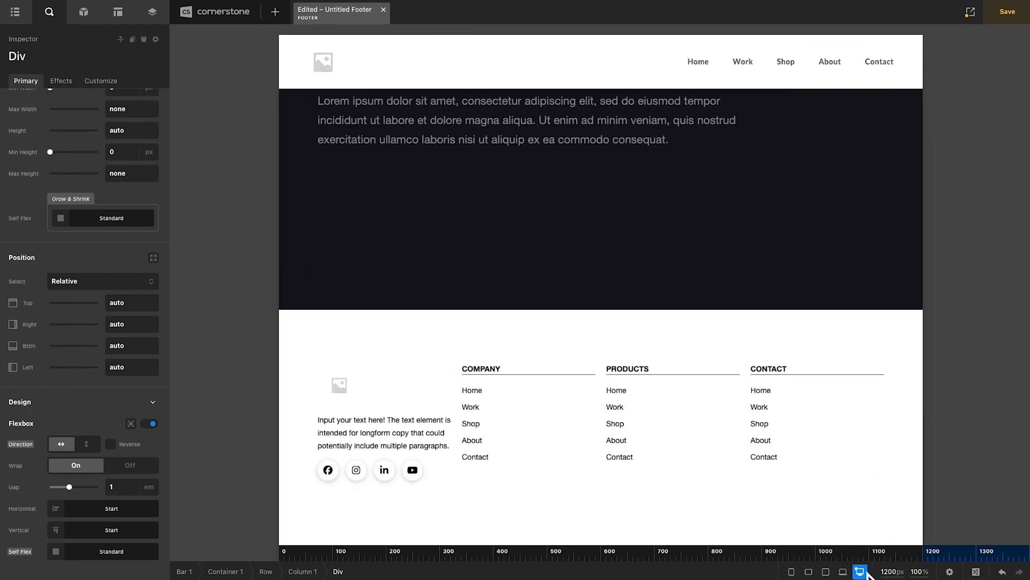
click(300, 452)
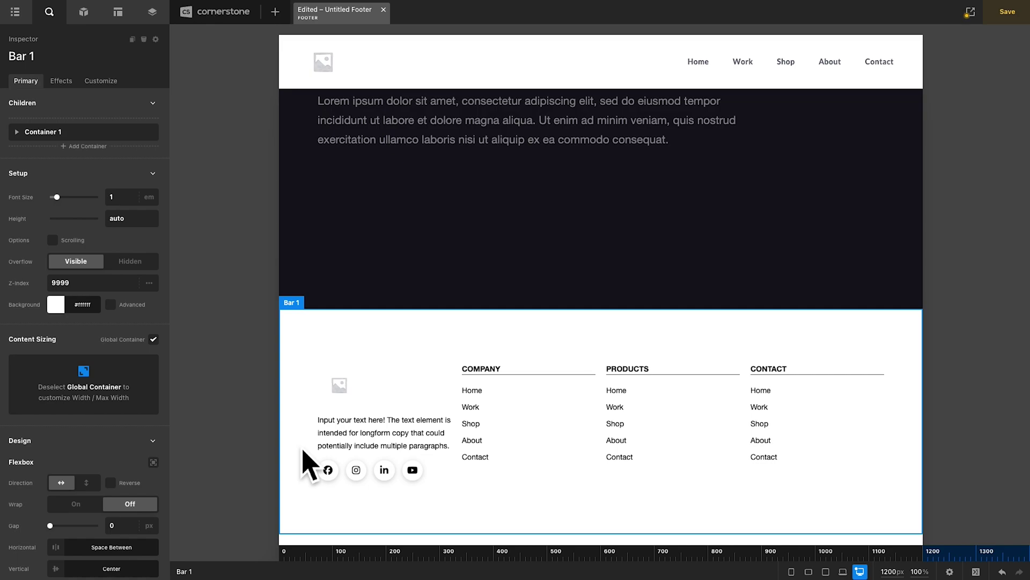
Add a second footer bar, Bar 2, and keep its height at 100px
click(15, 11)
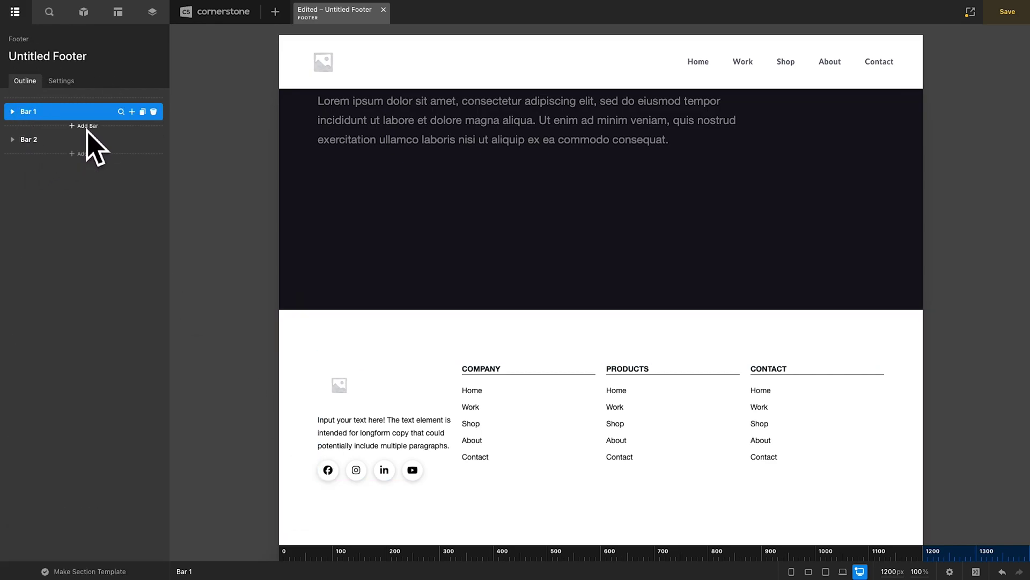
scroll(397, 344, down, 1)
click(303, 502)
click(122, 140)
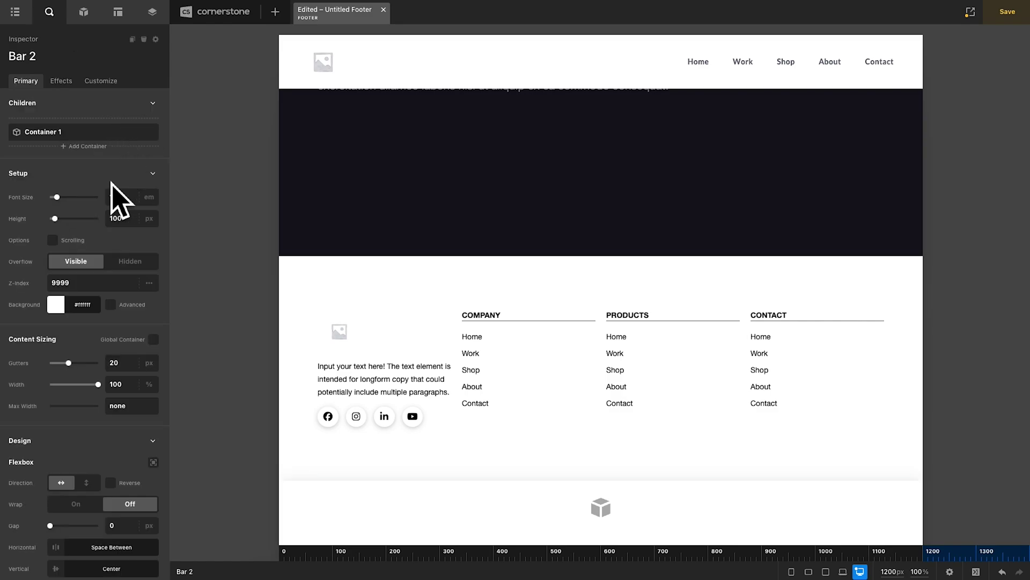
double_click(125, 220)
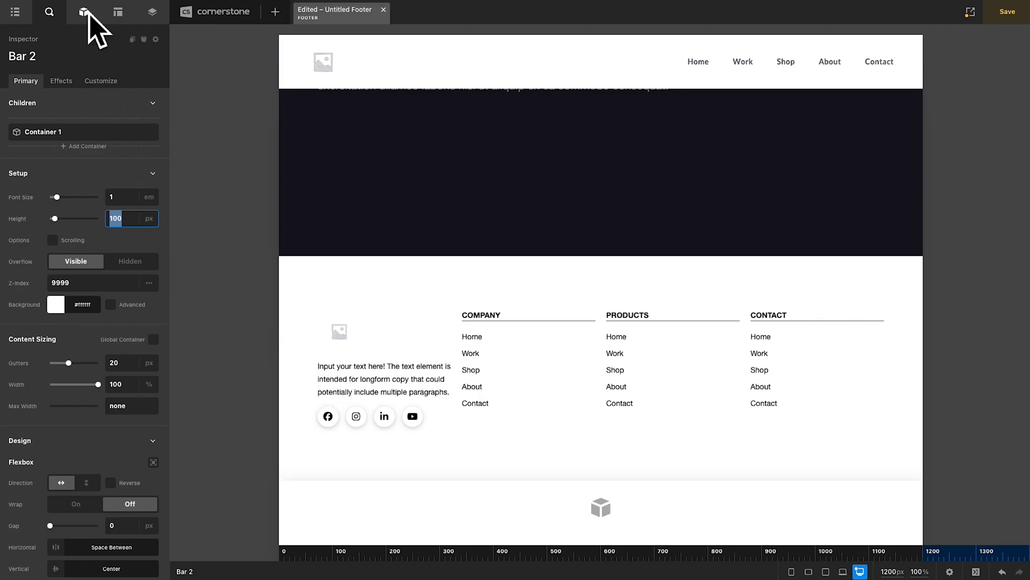
Turn off Bar 2's box shadow and set its background to rgb(237, 237, 237)
scroll(101, 231, down, 4)
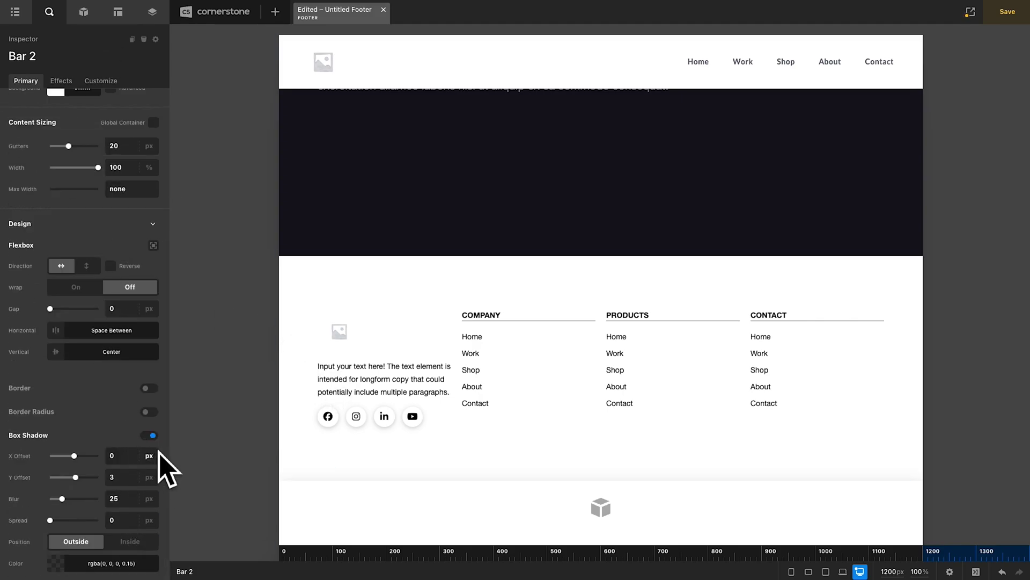
click(151, 435)
click(78, 217)
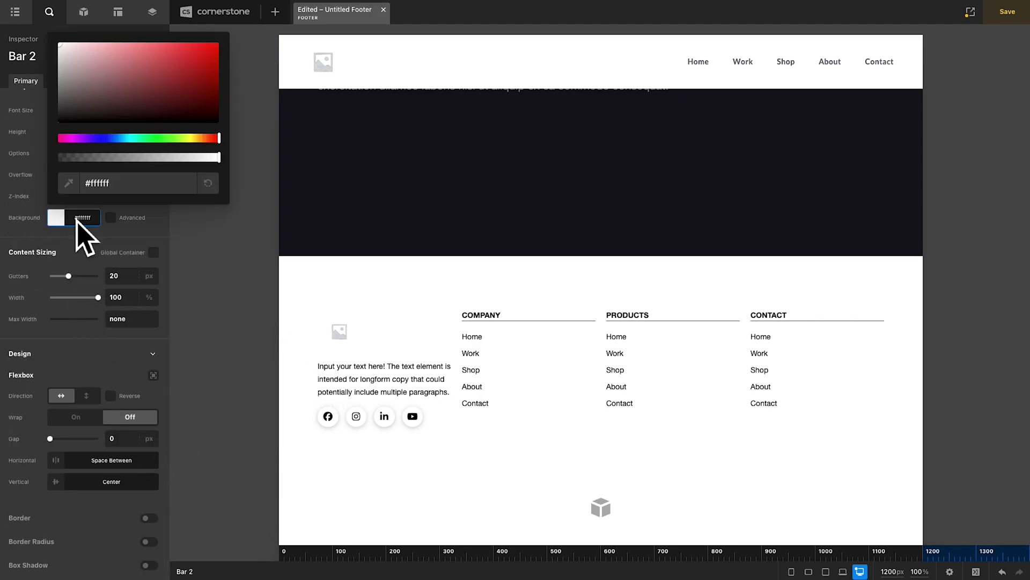
click(63, 51)
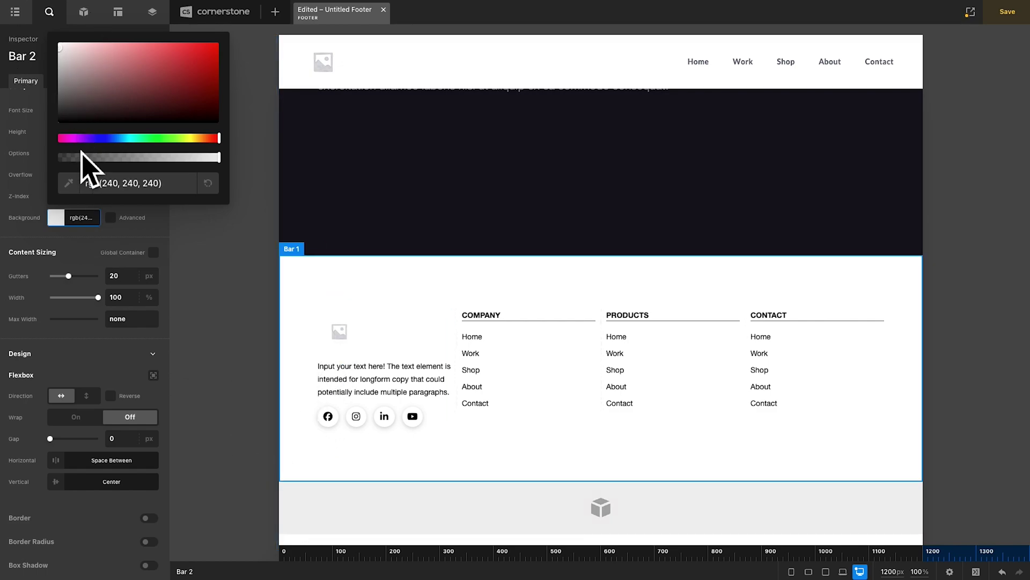
click(61, 54)
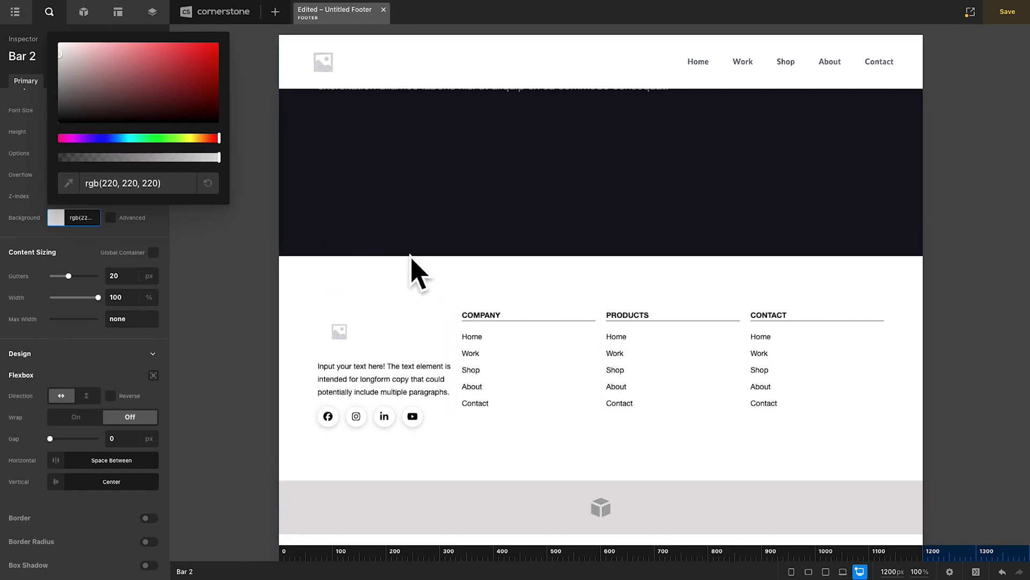
click(60, 52)
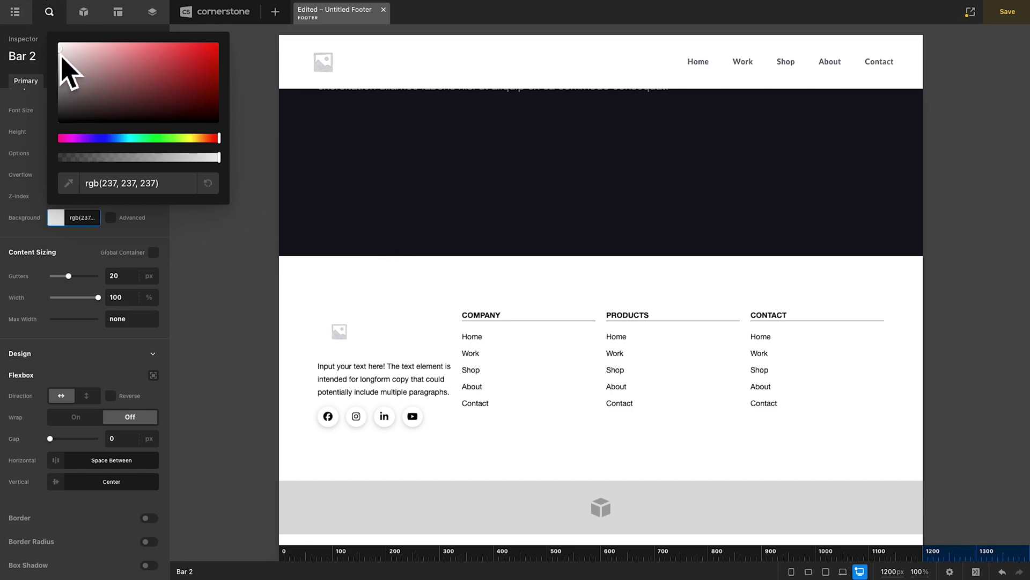
click(74, 224)
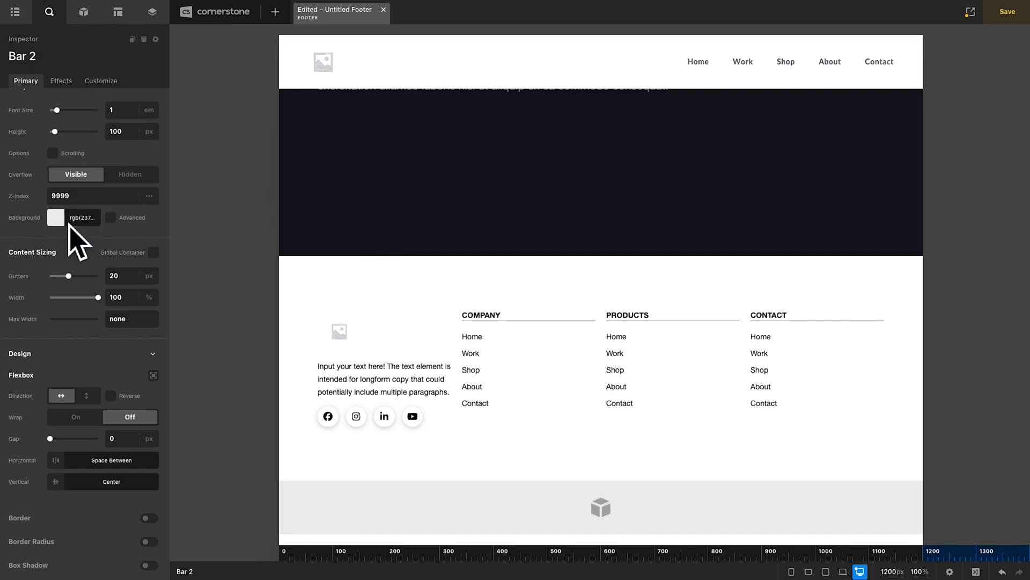
Drop a Text element into the grey Bar 2 and set its Container 1 Self Flex to Standard
click(83, 12)
text(text)
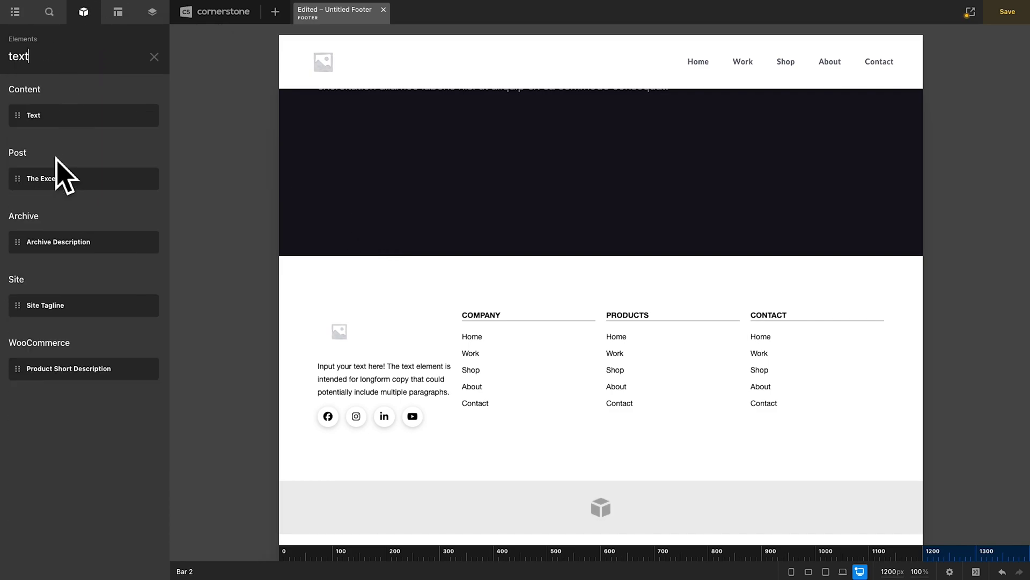
drag(59, 116, 351, 507)
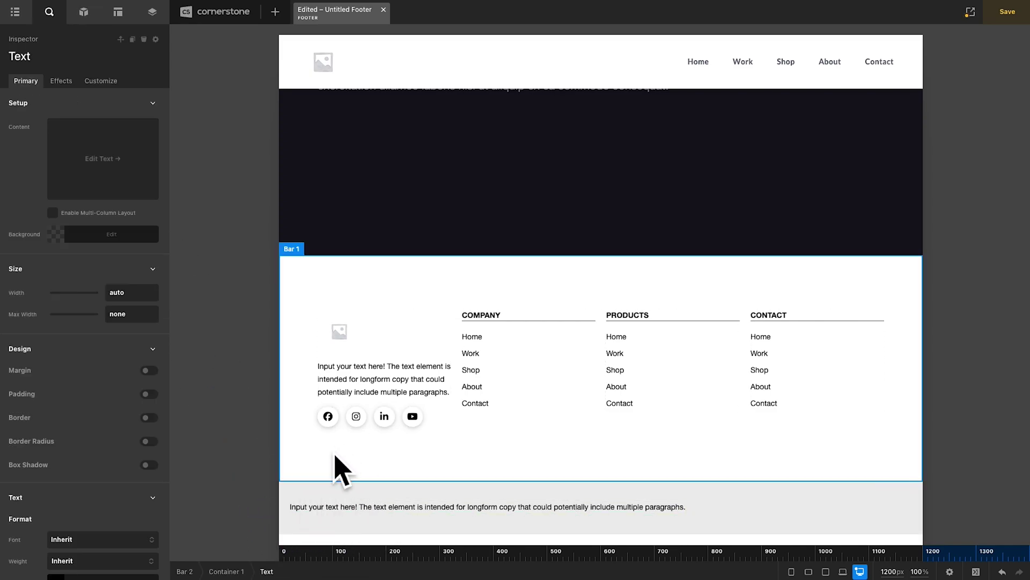
click(329, 506)
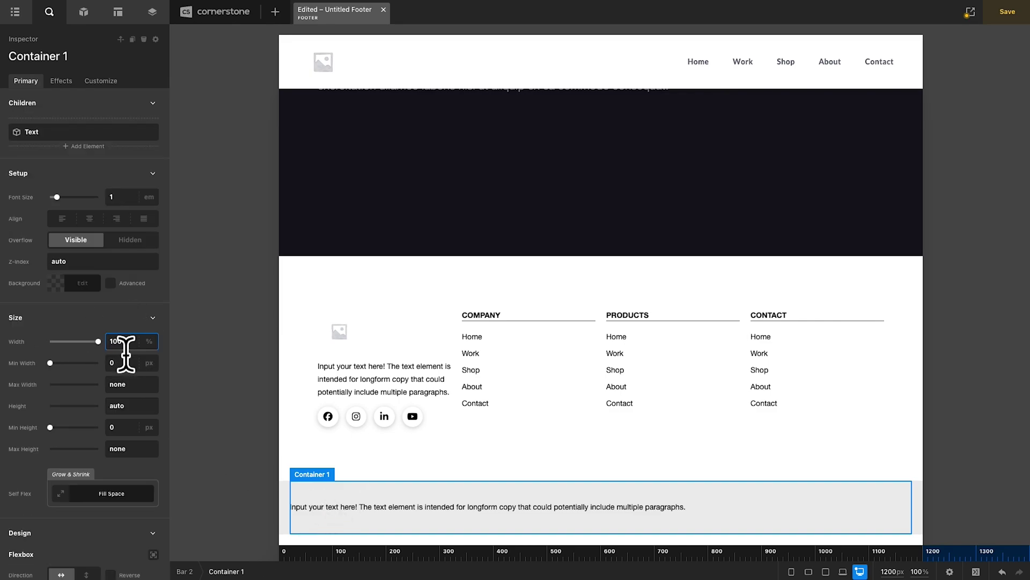
click(111, 495)
click(105, 374)
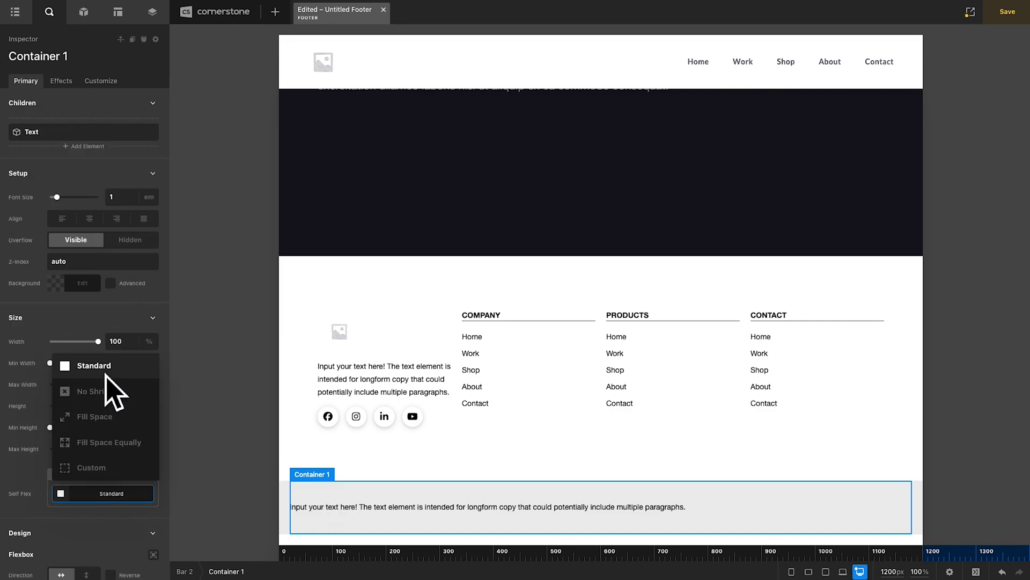
Enable Global Container on Bar 2 and preview the page at full width
click(292, 517)
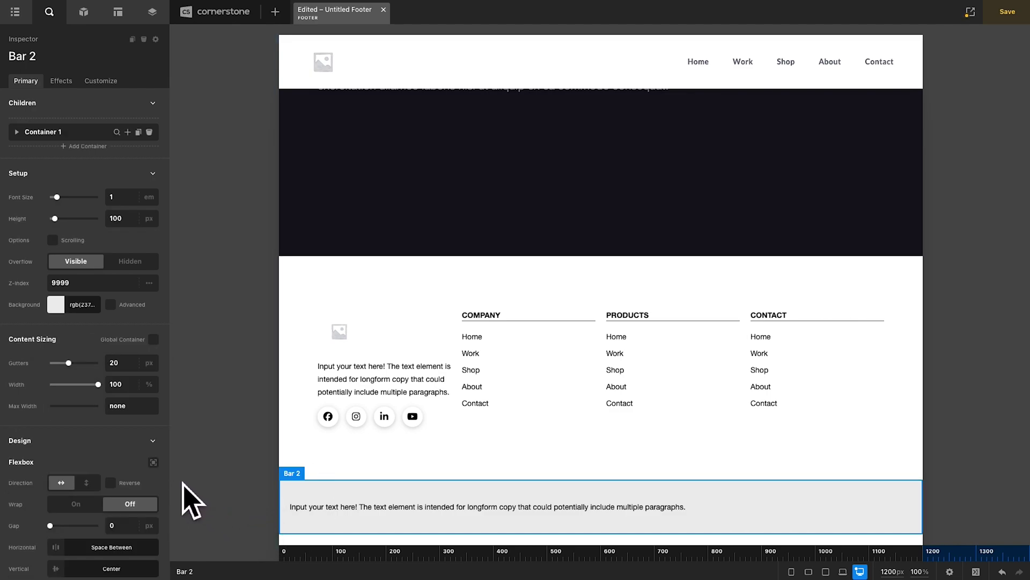
click(153, 339)
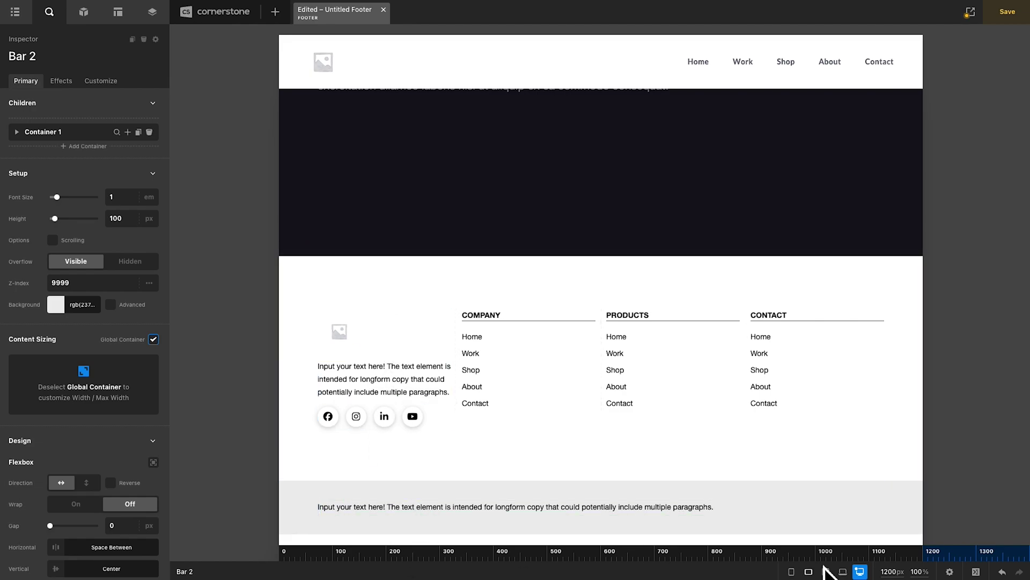
click(860, 571)
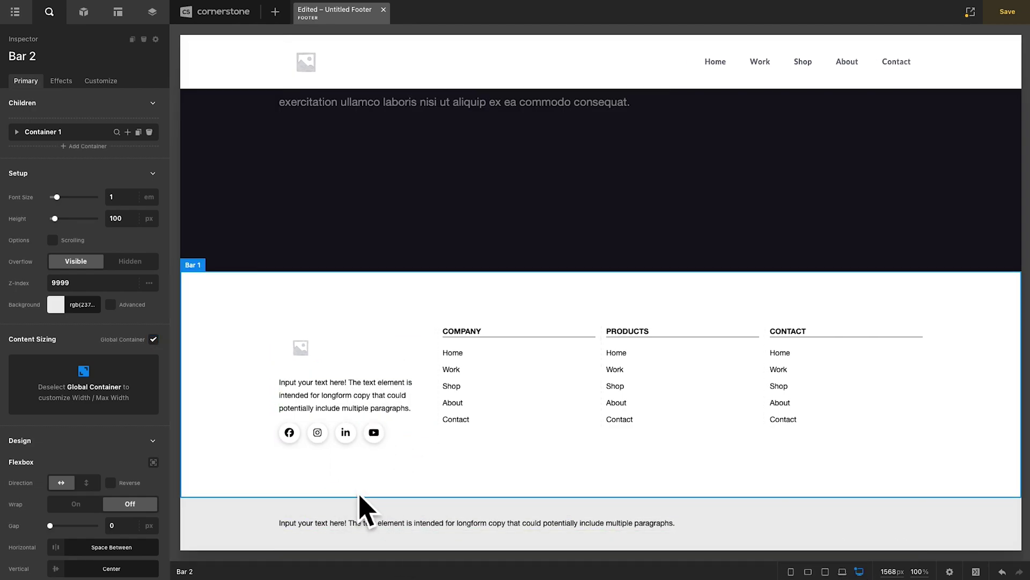
Replace the bottom bar's placeholder text in rich-text mode, starting it with ©Copyright
double_click(317, 533)
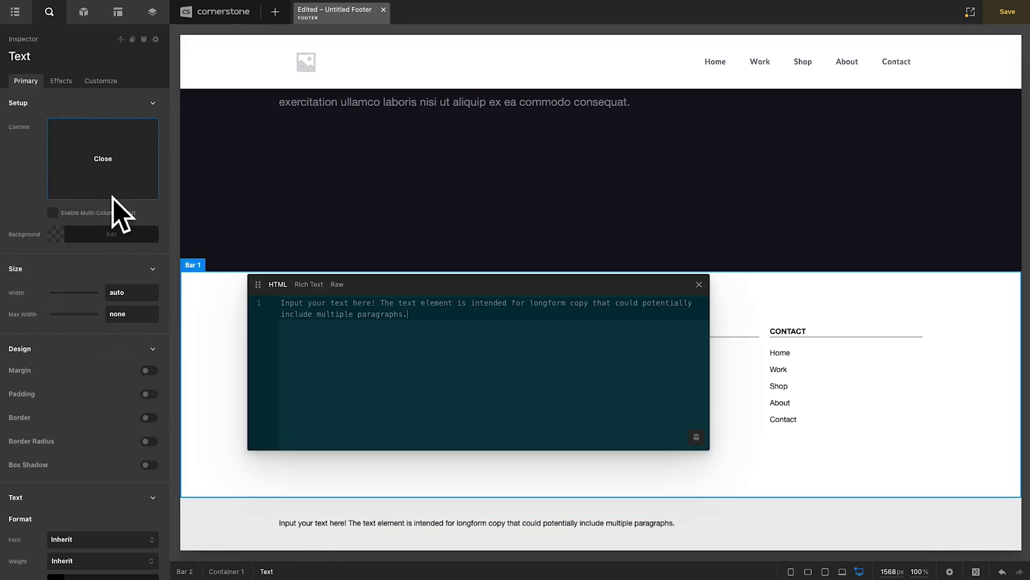
click(309, 284)
key(ctrl+a)
text(©C)
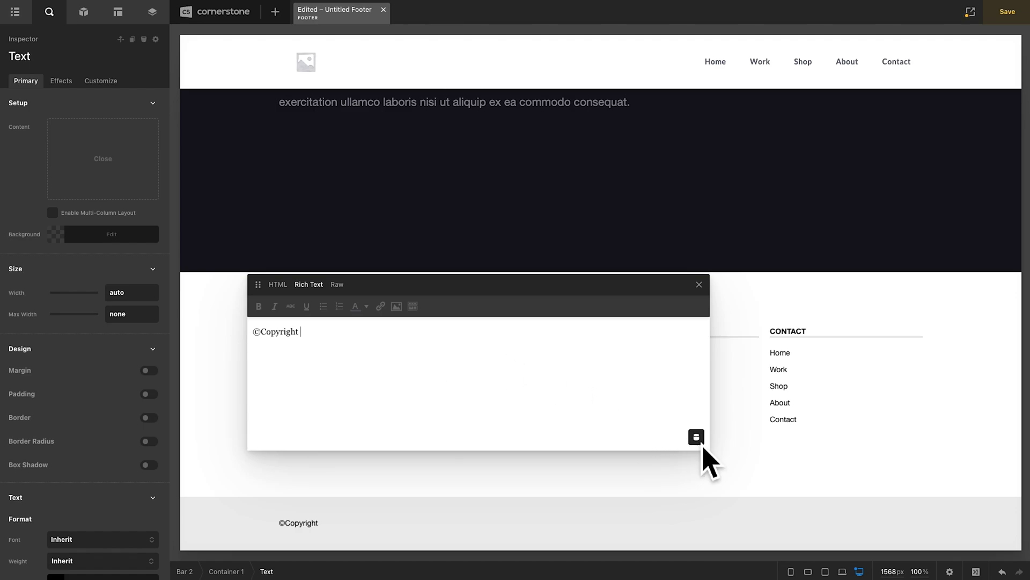
Insert a Global Current Date tag in custom format 'Y', then add '. All rights reserved.'
click(696, 437)
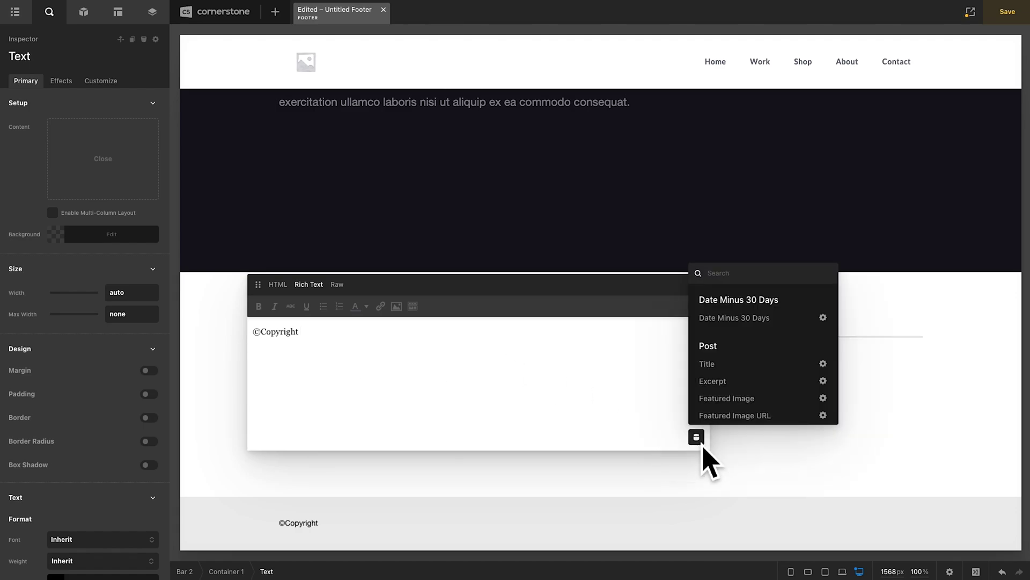
text(date)
scroll(736, 389, down, 3)
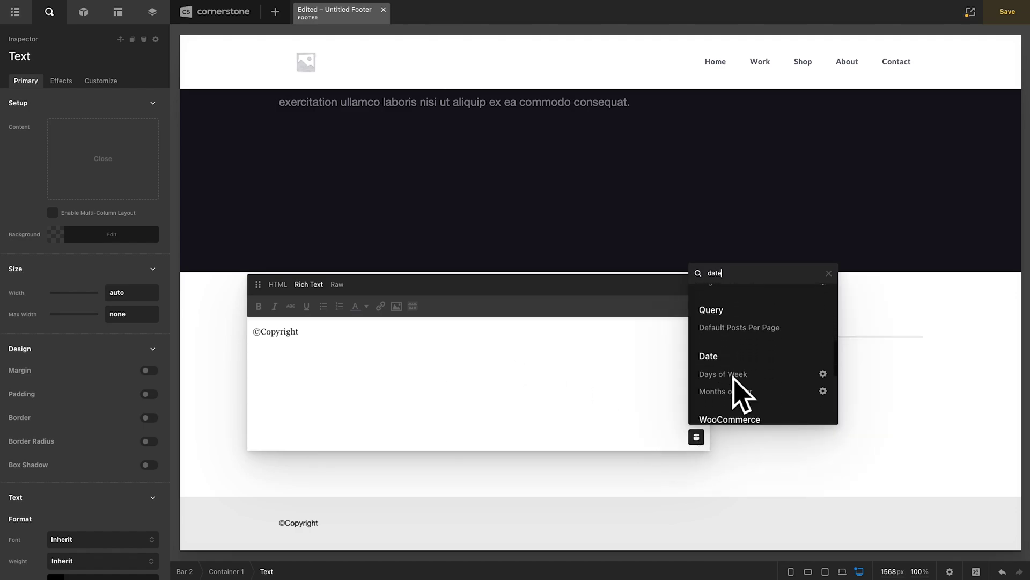
scroll(752, 397, down, 5)
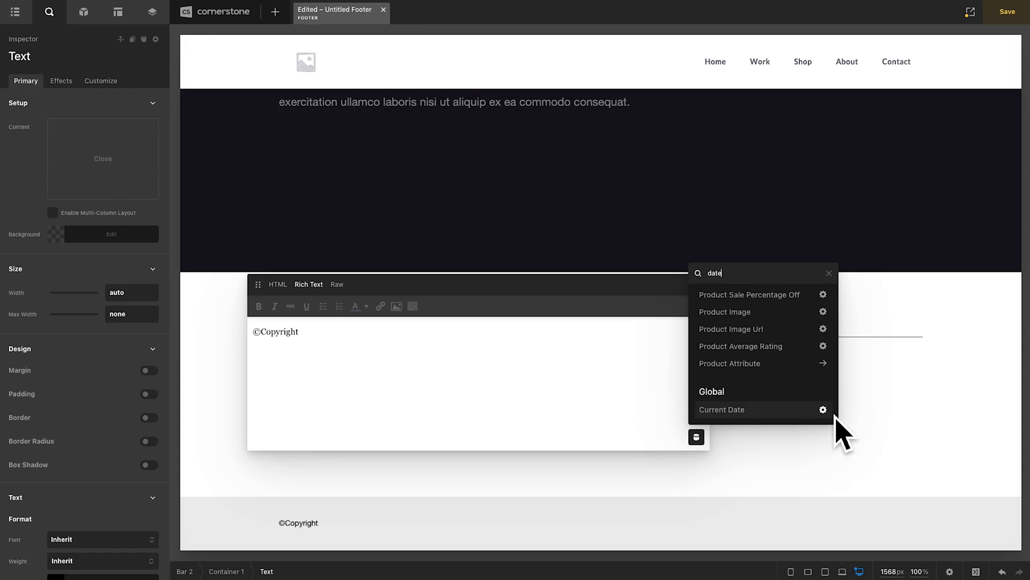
click(831, 417)
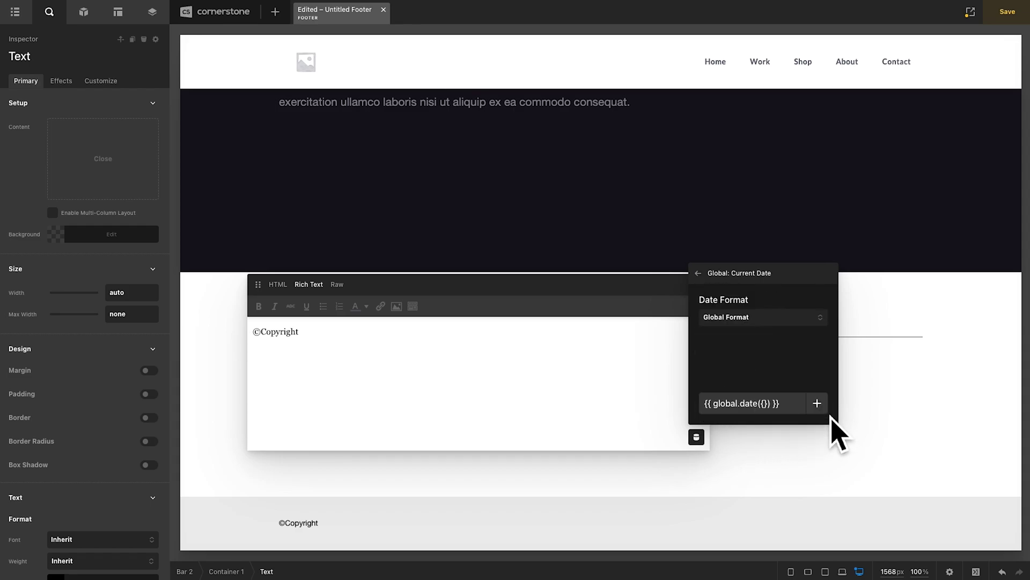
click(748, 320)
click(741, 377)
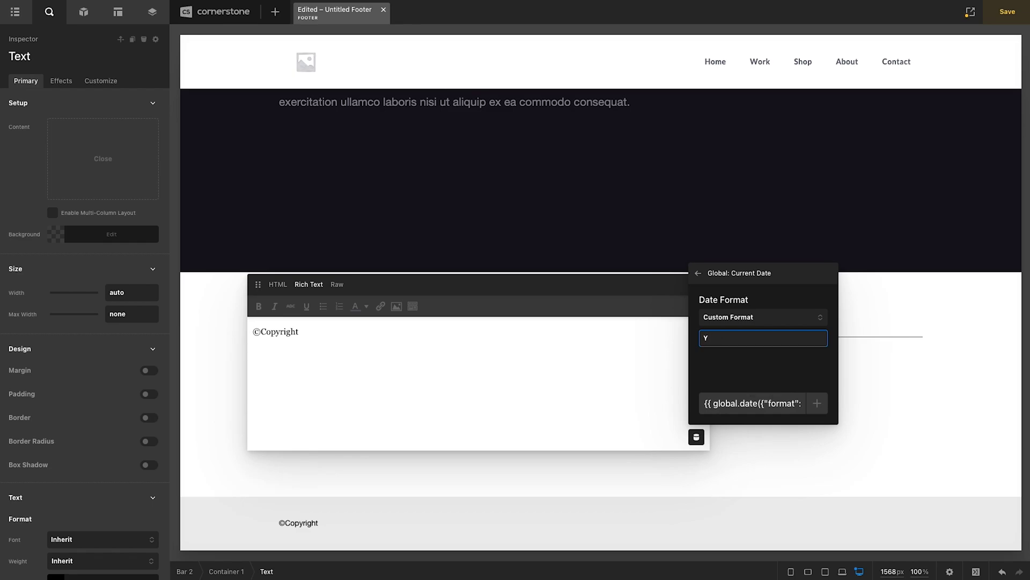
click(819, 406)
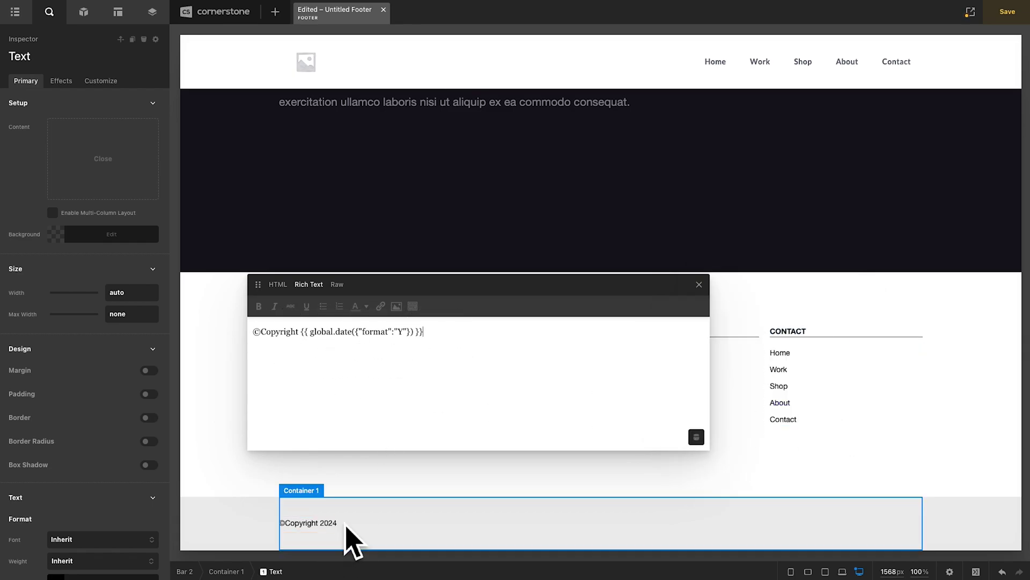
click(567, 364)
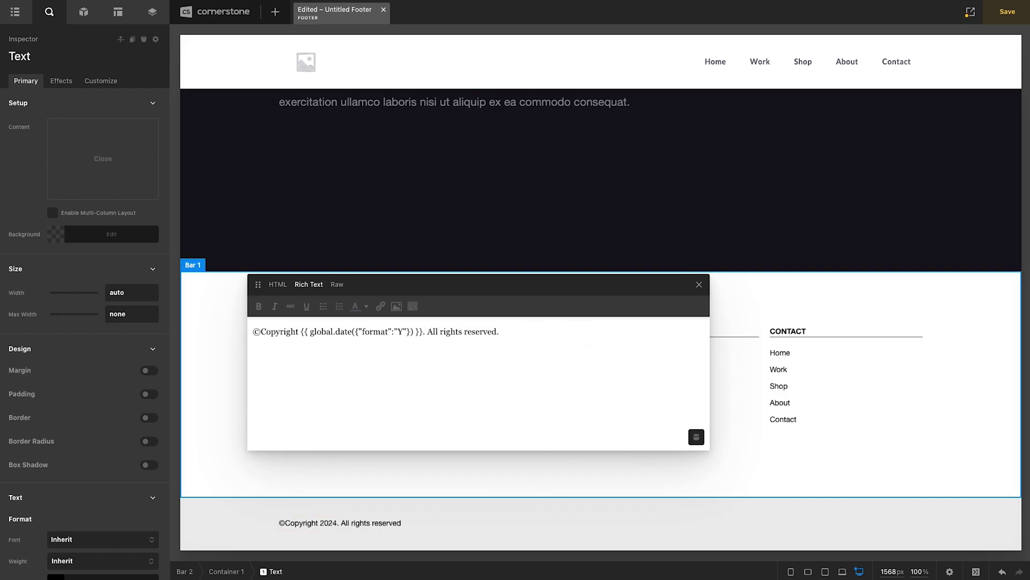
click(699, 284)
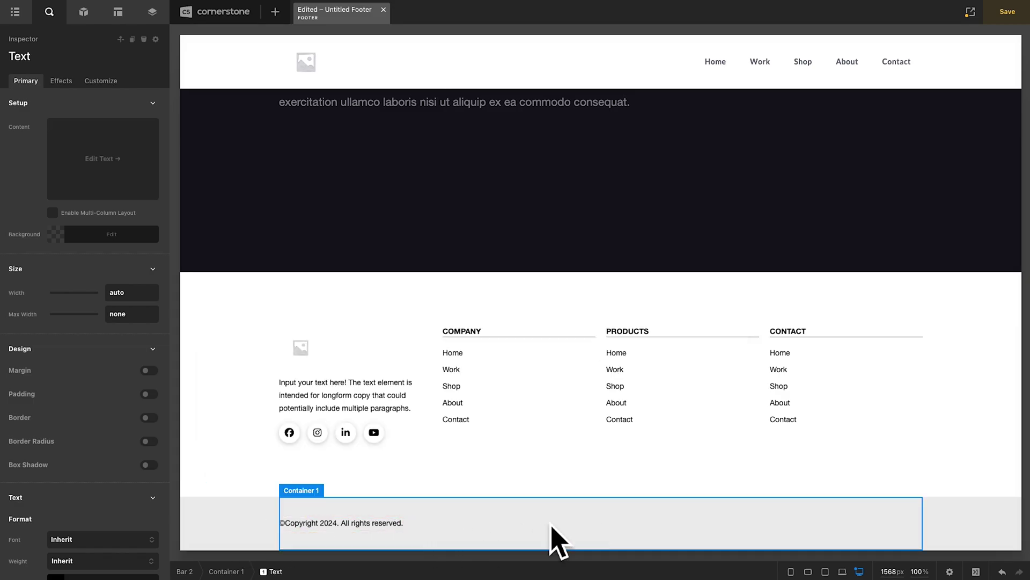
Set Bar 2's height to 70px and check the footer at tablet and phone widths before returning to desktop
click(241, 528)
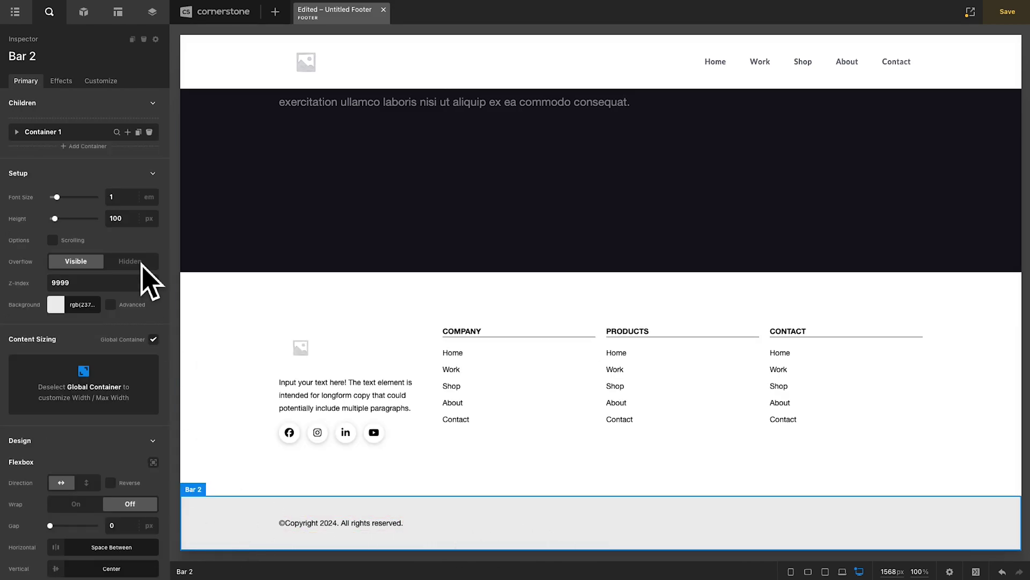
click(119, 220)
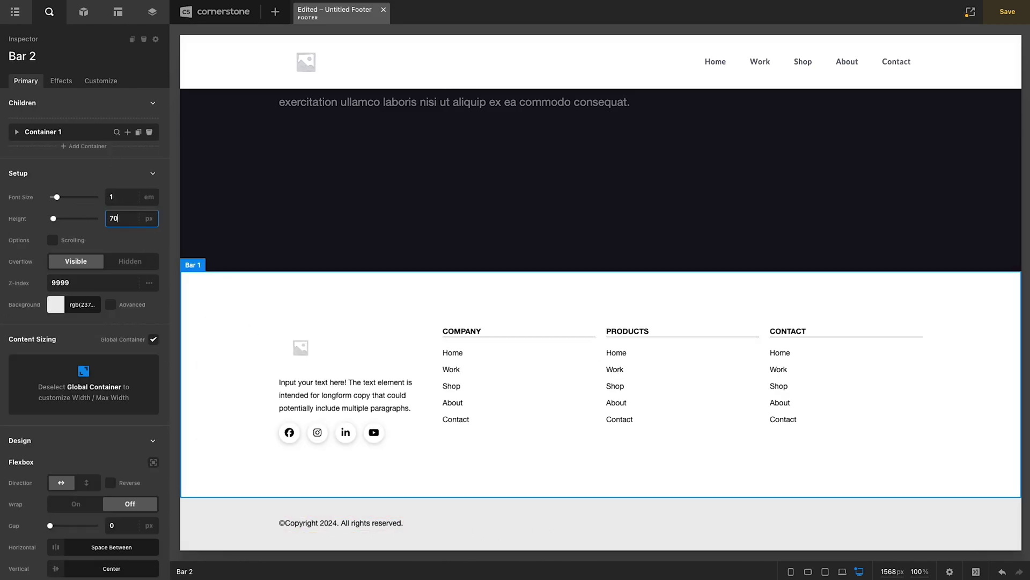
click(842, 571)
click(825, 571)
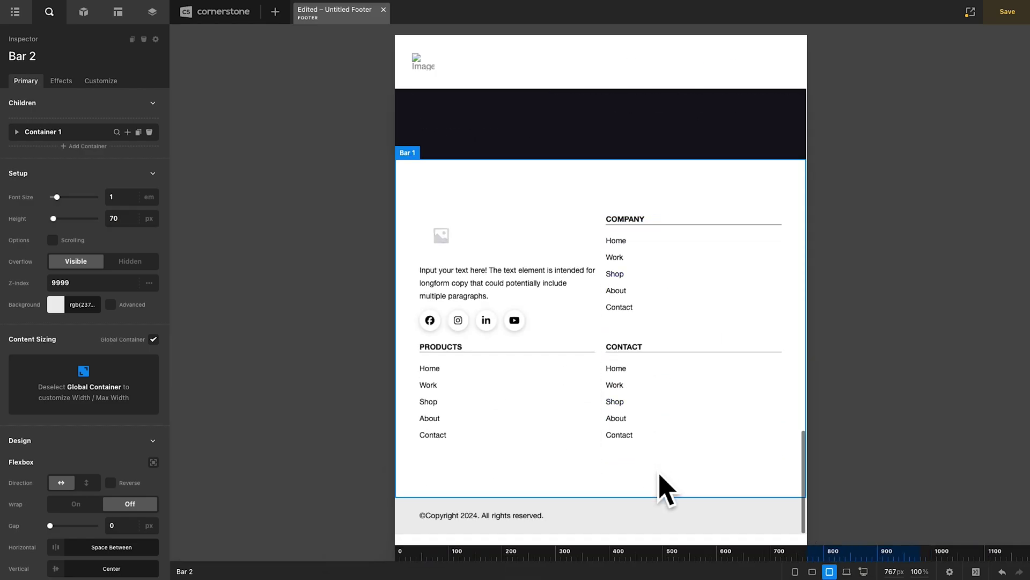
click(813, 571)
click(795, 572)
scroll(590, 407, up, 10)
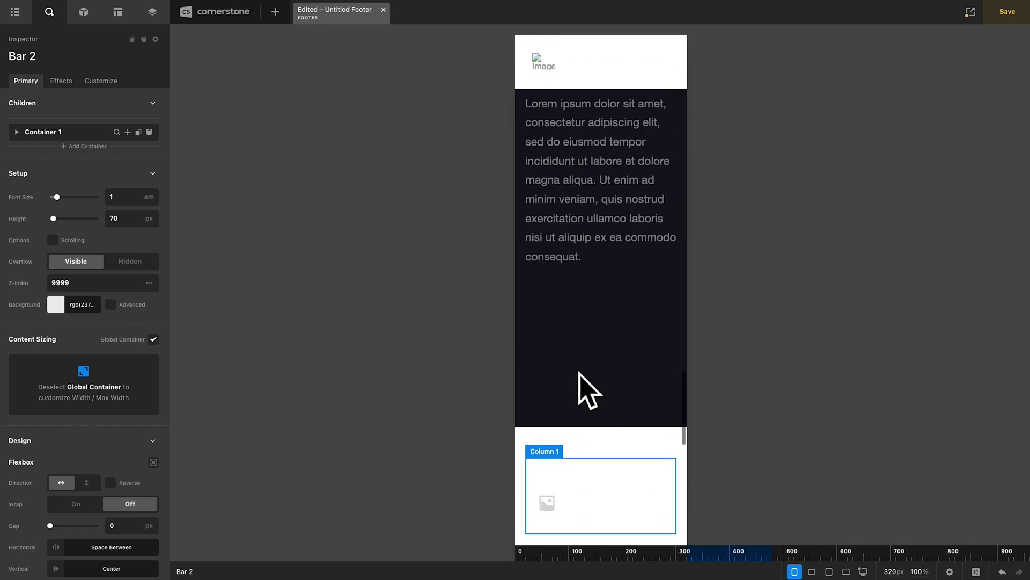
scroll(585, 386, down, 10)
click(863, 571)
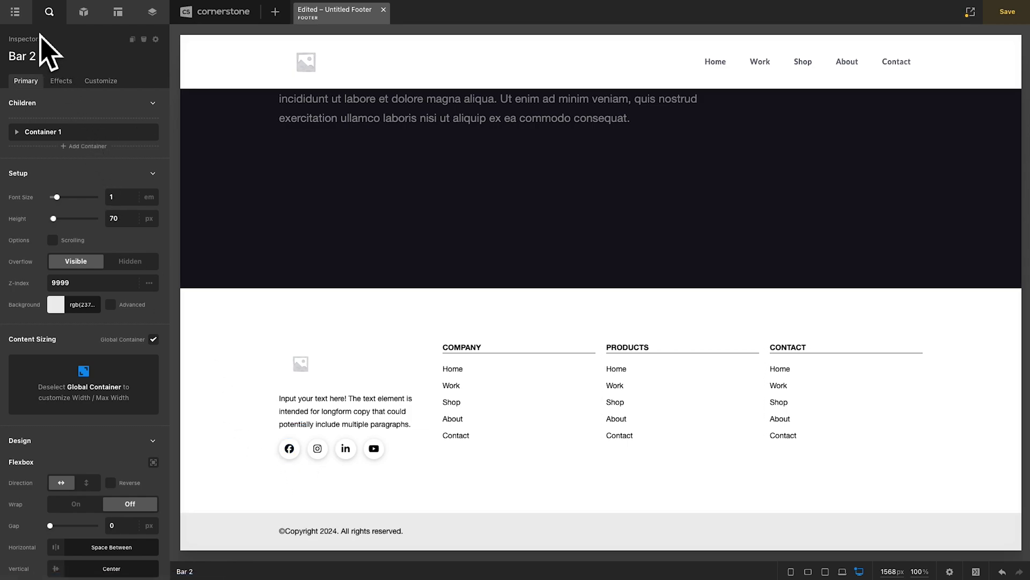
Rename the footer to GF-1 in the Outline panel
click(16, 15)
click(38, 55)
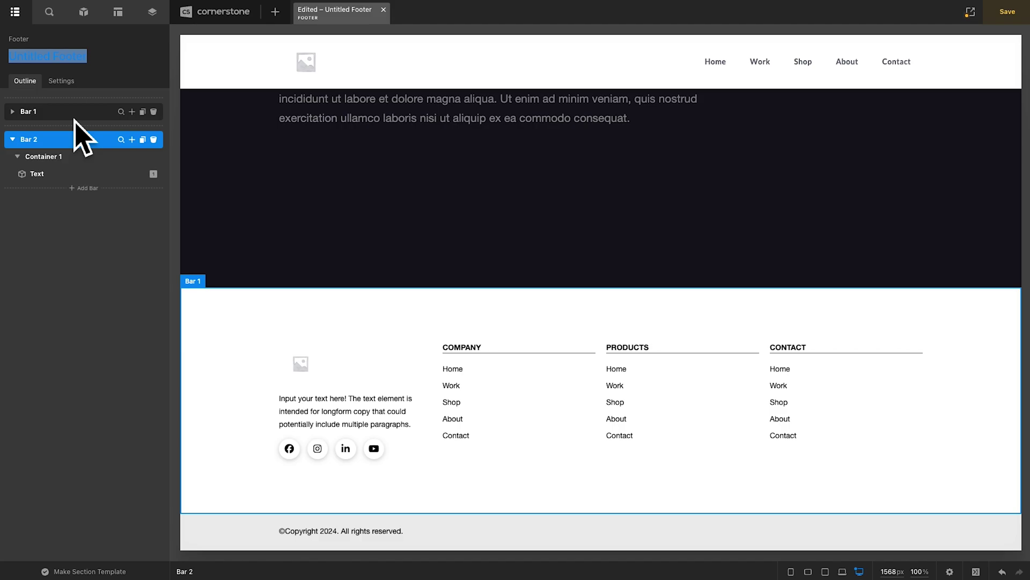
text(GF)
key(Return)
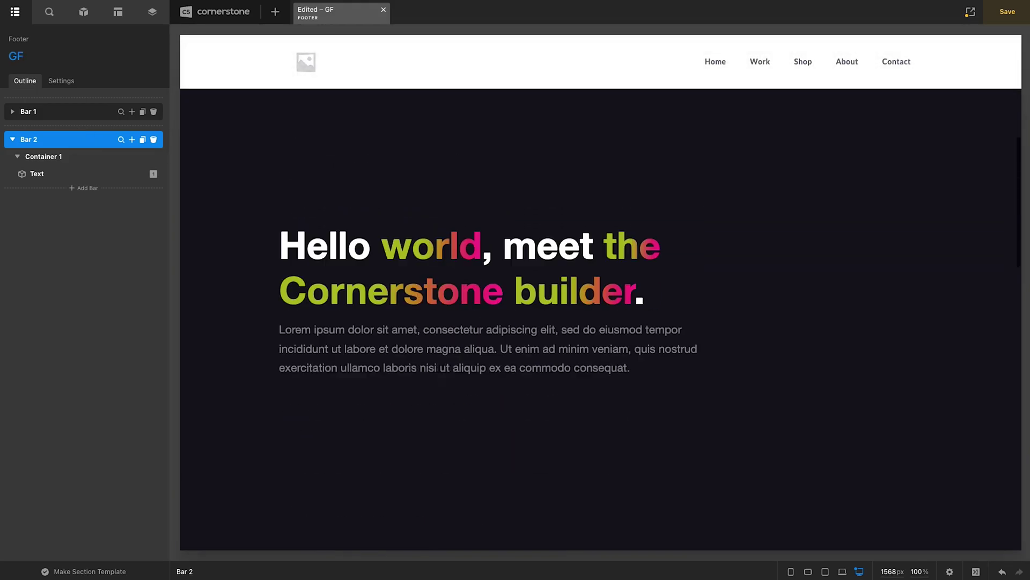
text(-1)
key(Return)
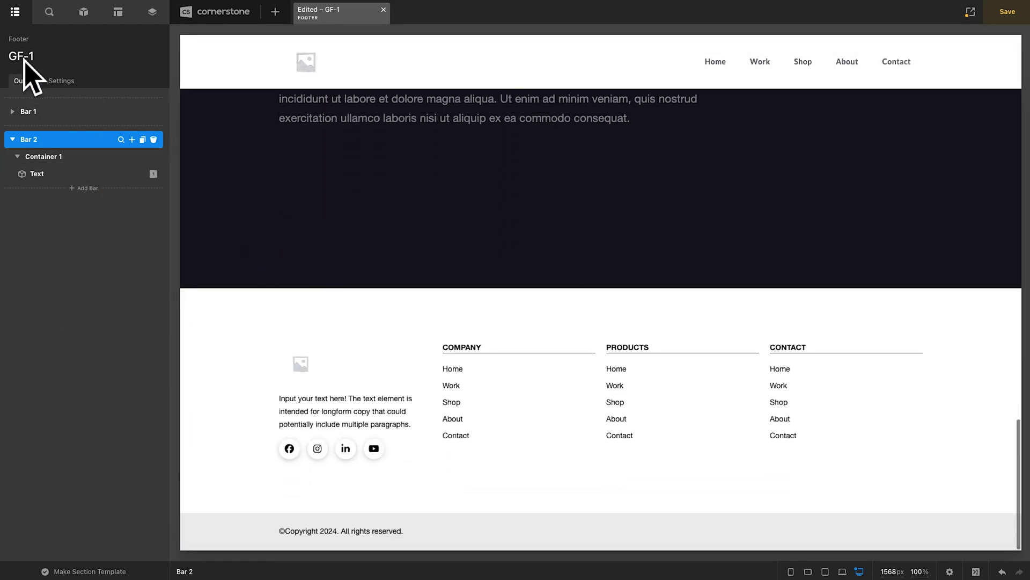
click(17, 61)
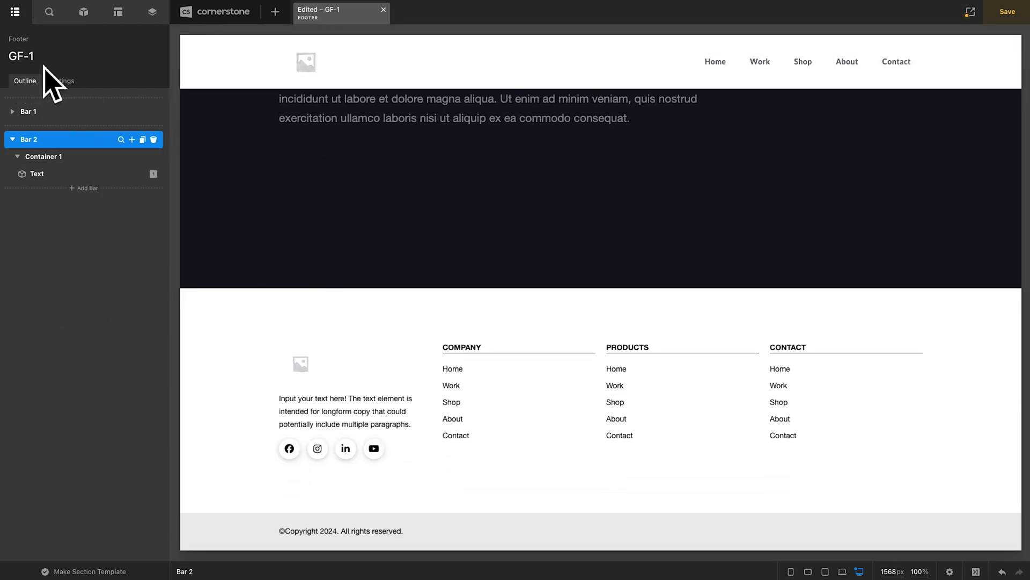
Add a display condition group set to Entire Site in the footer's settings
click(62, 83)
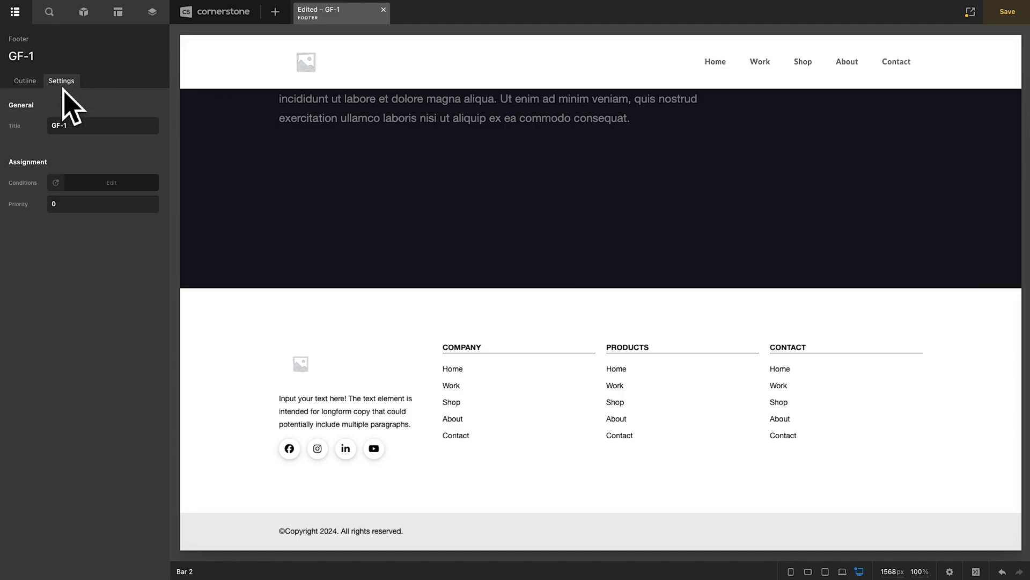
click(92, 186)
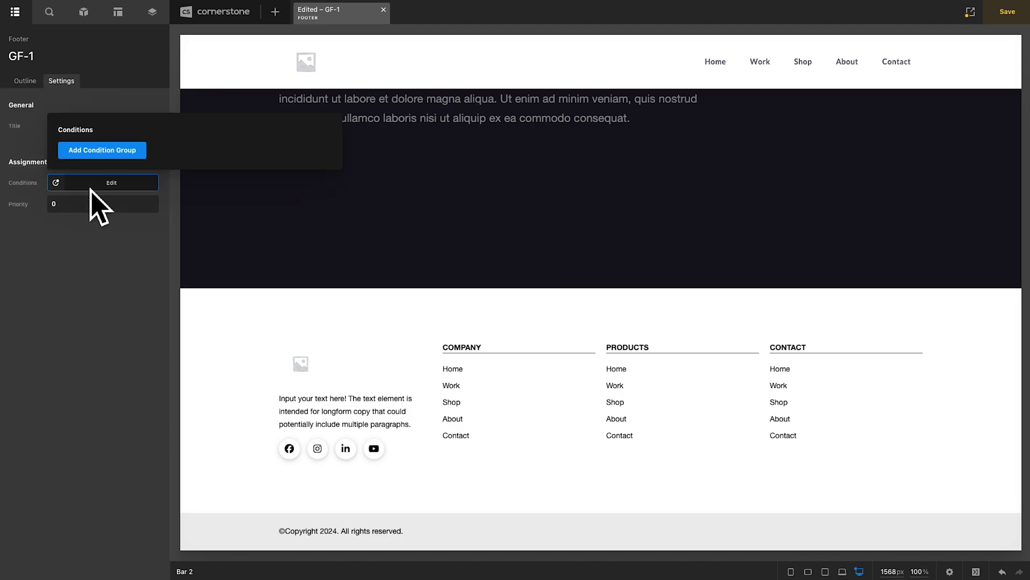
click(88, 155)
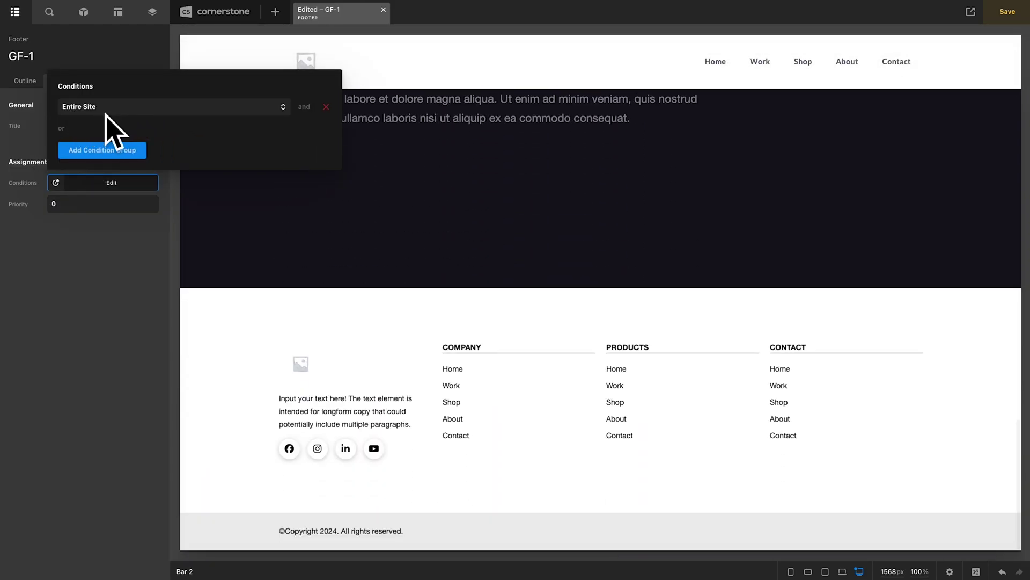
click(106, 113)
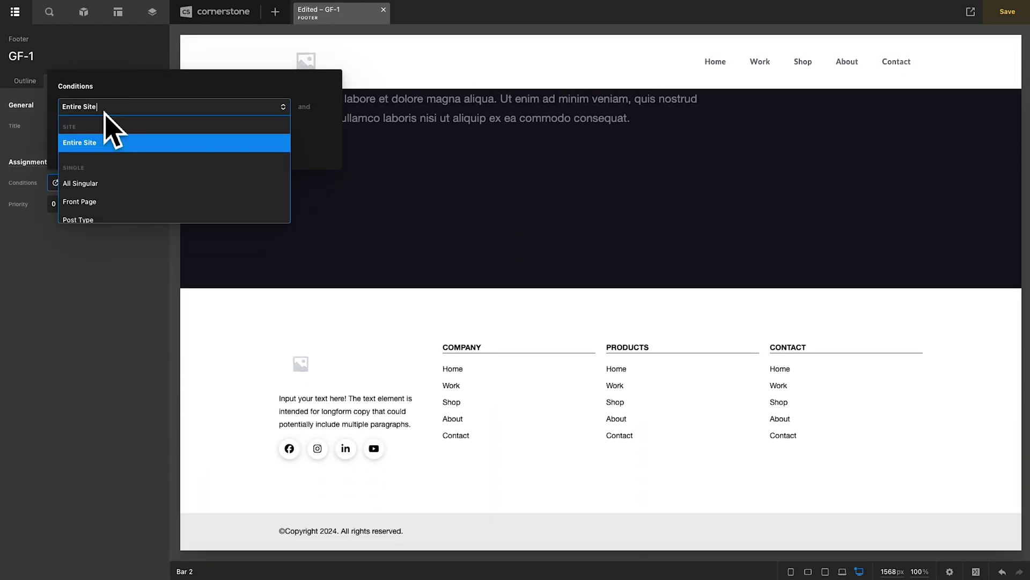
click(94, 261)
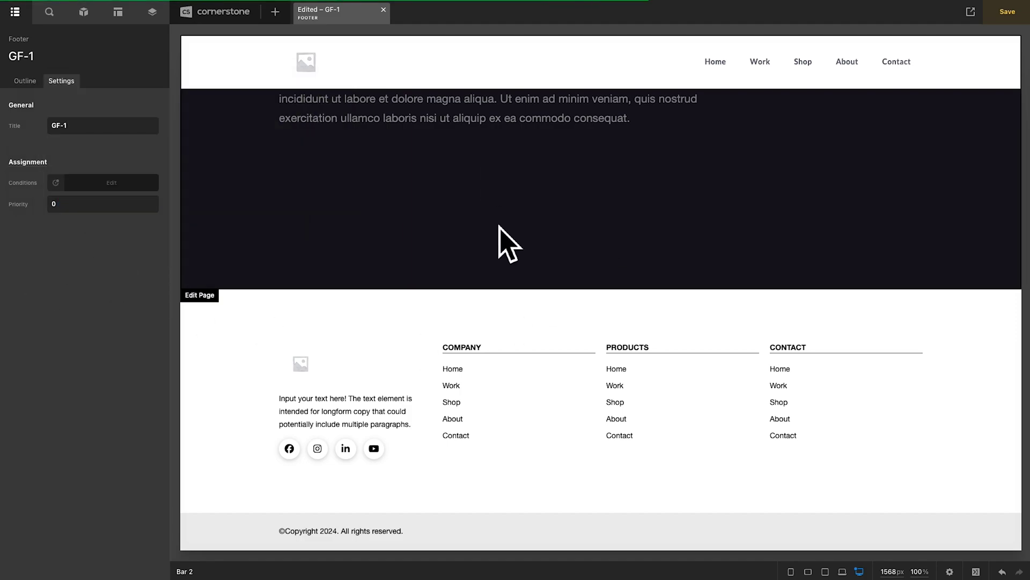
click(970, 12)
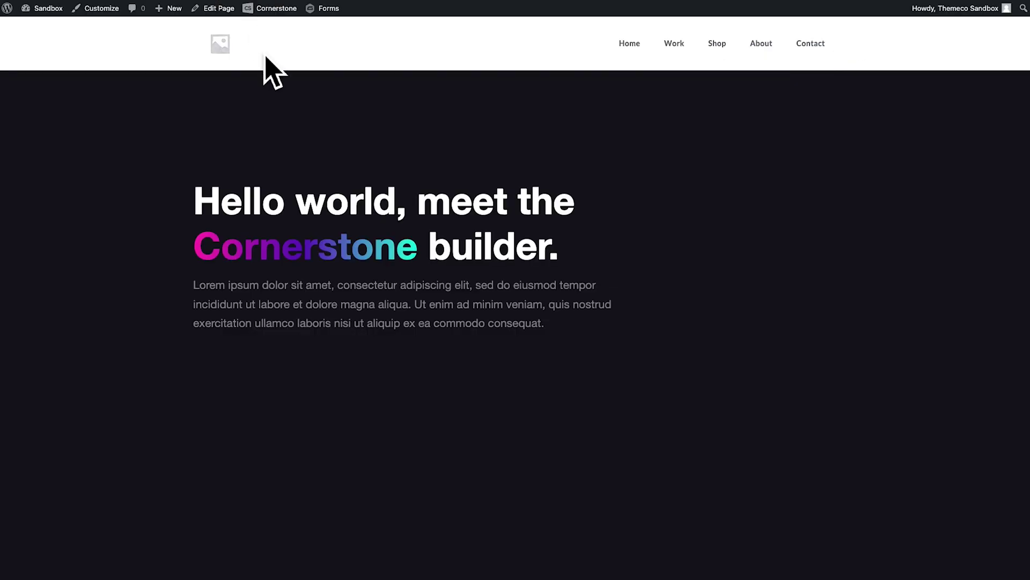
scroll(265, 70, down, 3)
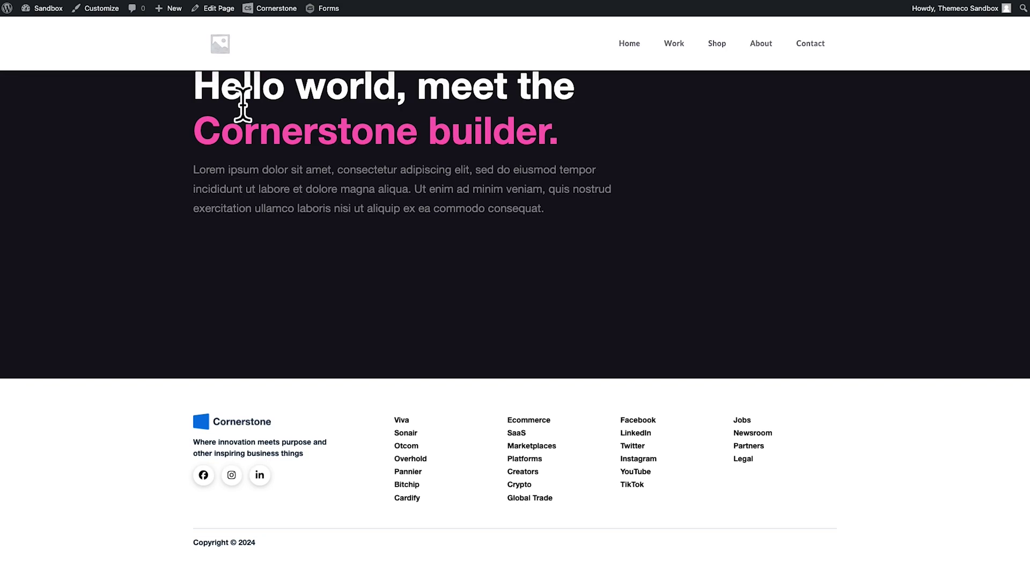
key(super+w)
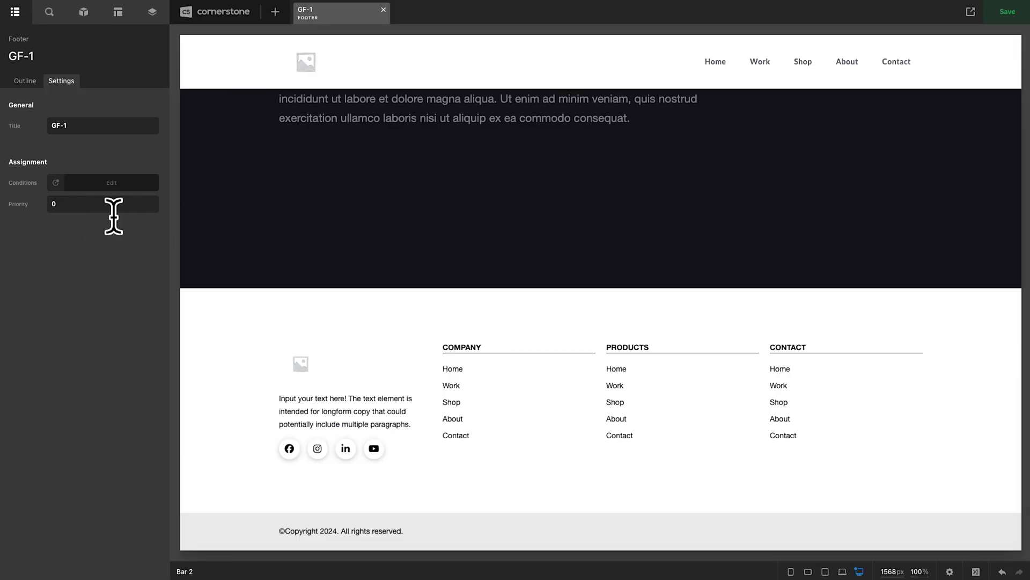
click(74, 204)
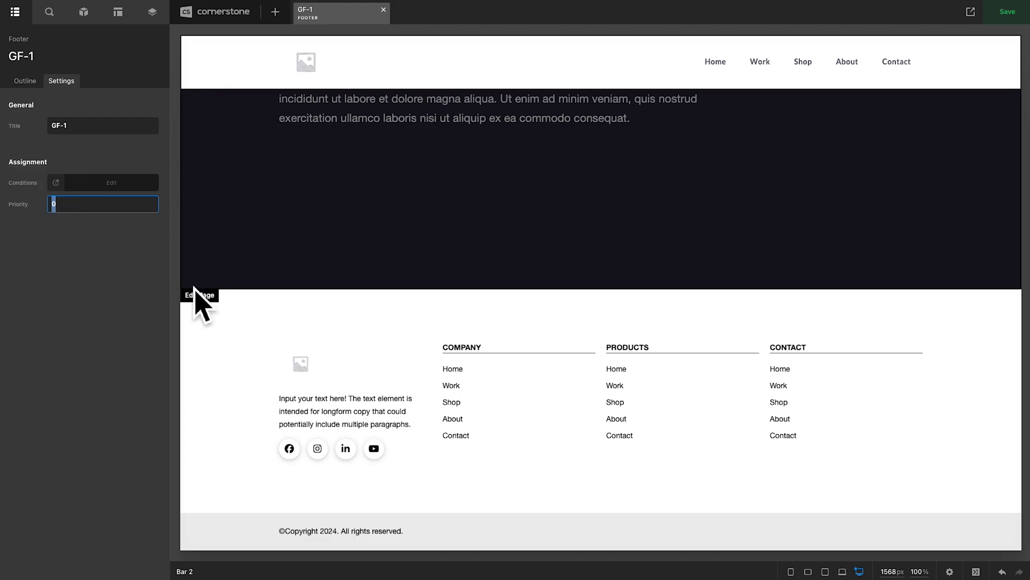
Filter the Cornerstone document list to show only Footers
click(214, 16)
click(220, 43)
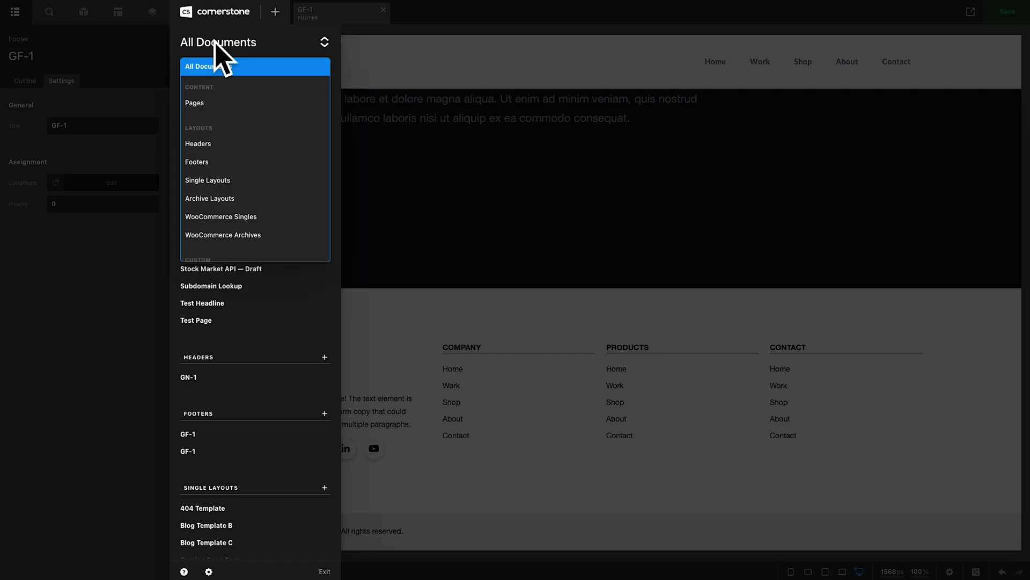
click(215, 164)
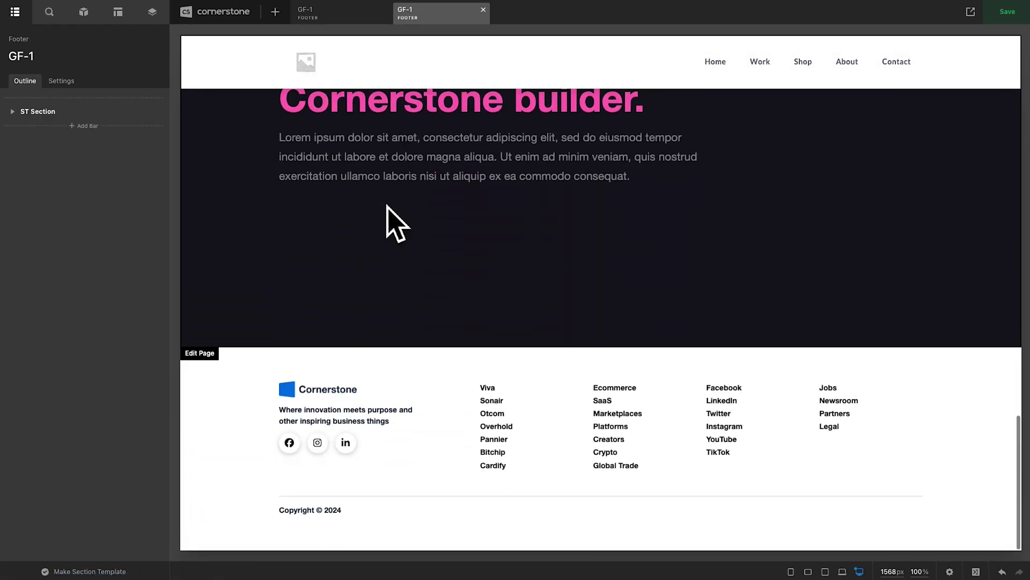
Delete the Entire Site condition from the older GF-1 footer's settings
click(61, 81)
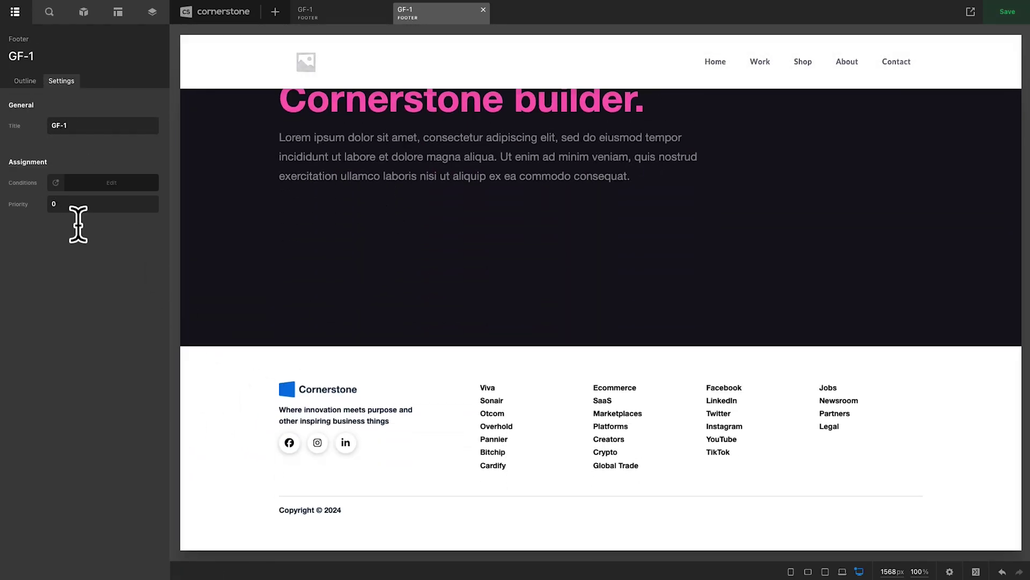
click(75, 209)
click(93, 185)
click(326, 107)
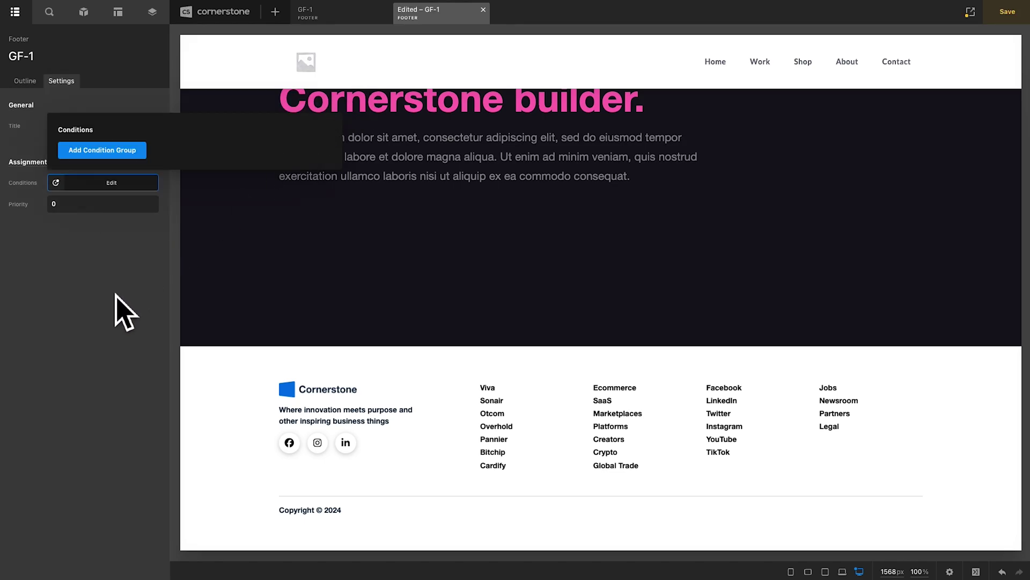
click(114, 294)
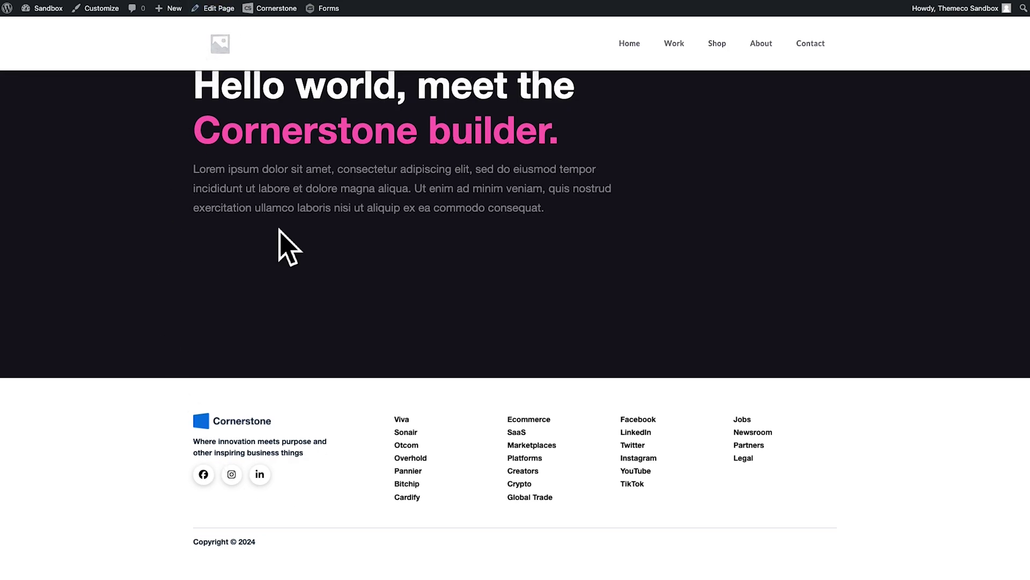
Scroll the live page down to the footer with COMPANY, PRODUCTS and CONTACT columns
scroll(274, 119, down, 5)
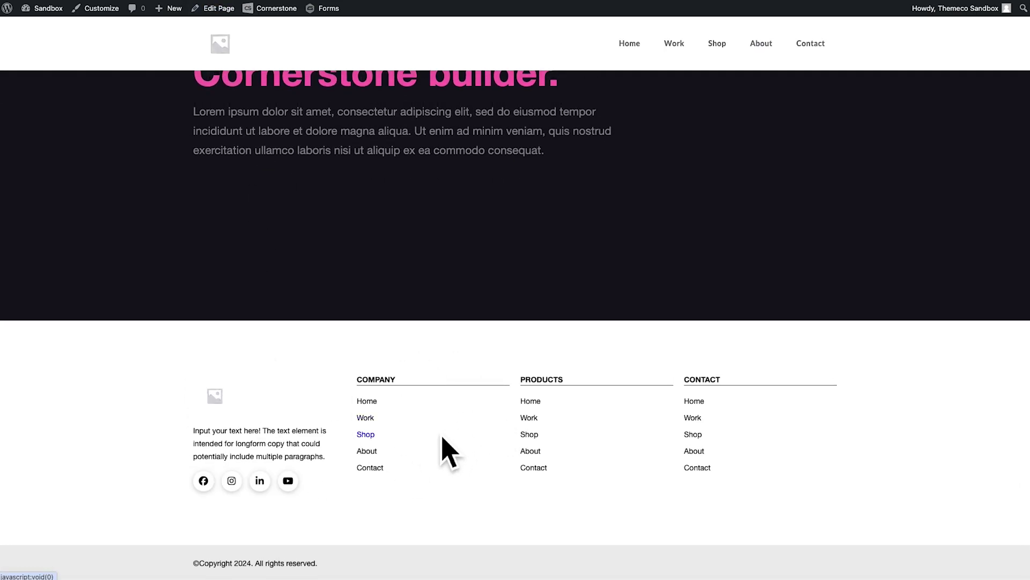